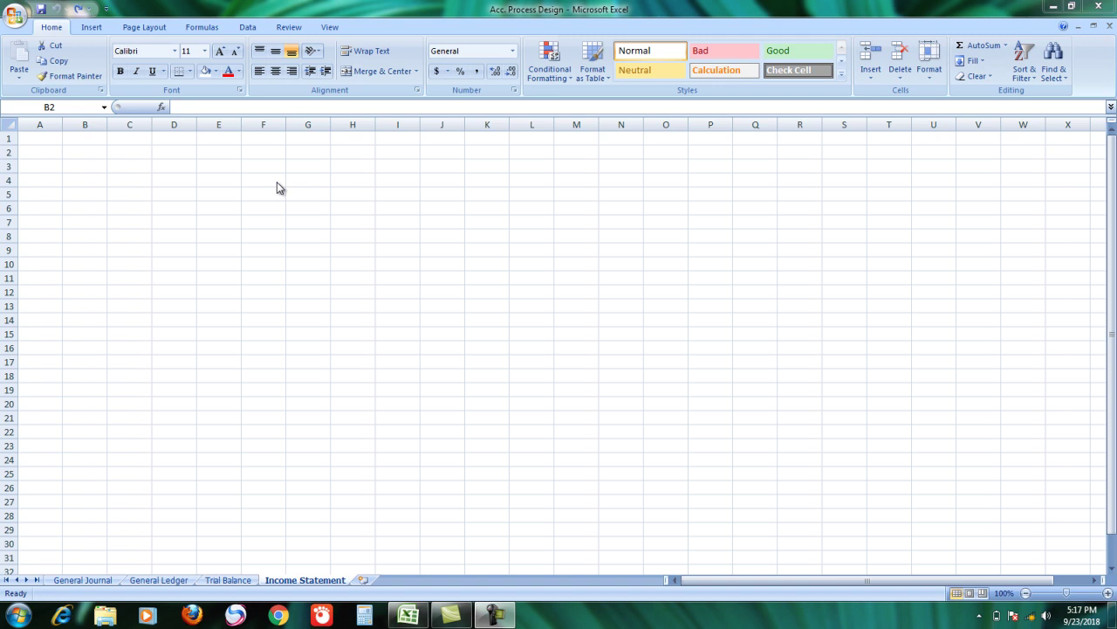
Step: Enter the title "Mohan Company" in B2 and merge and center it across B2:E2
left_click(91, 149)
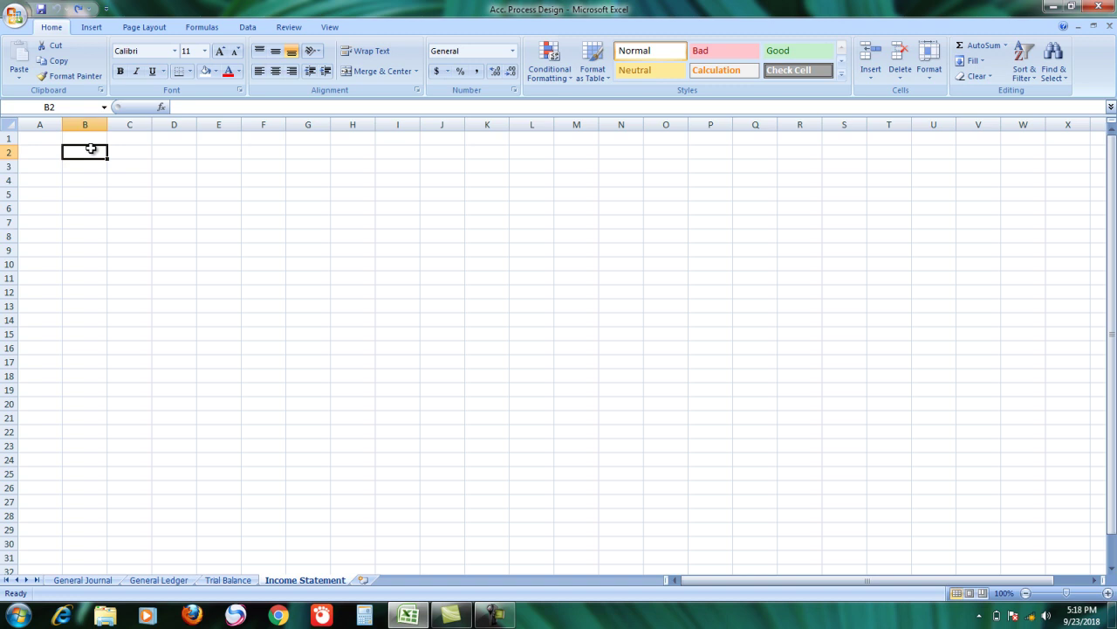
type("Mo")
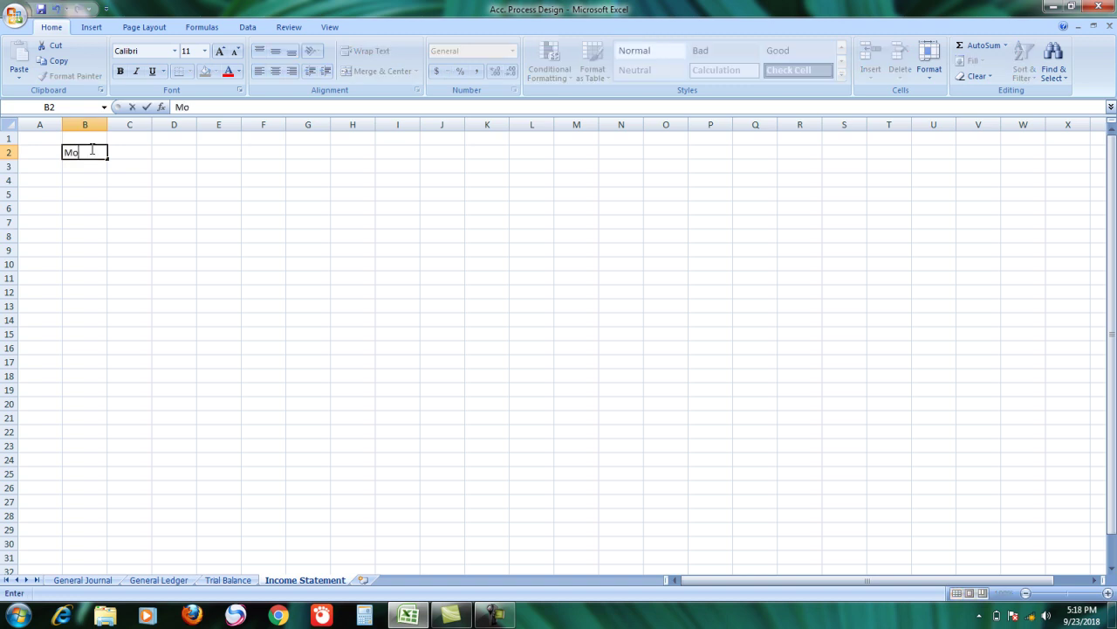
type("han Company")
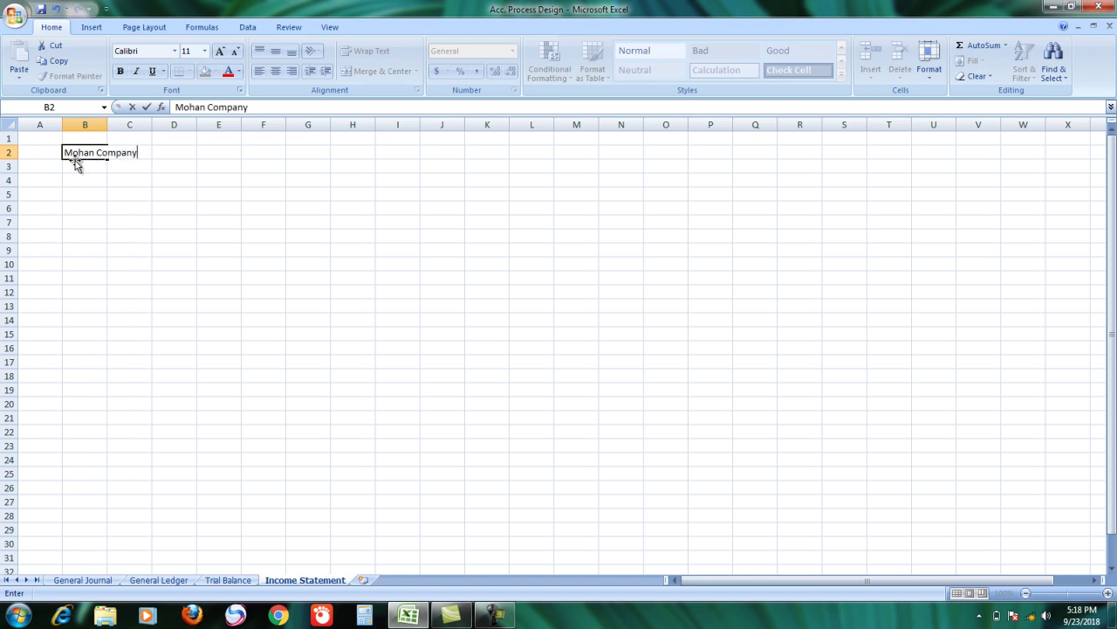
left_click_drag(75, 157, 218, 147)
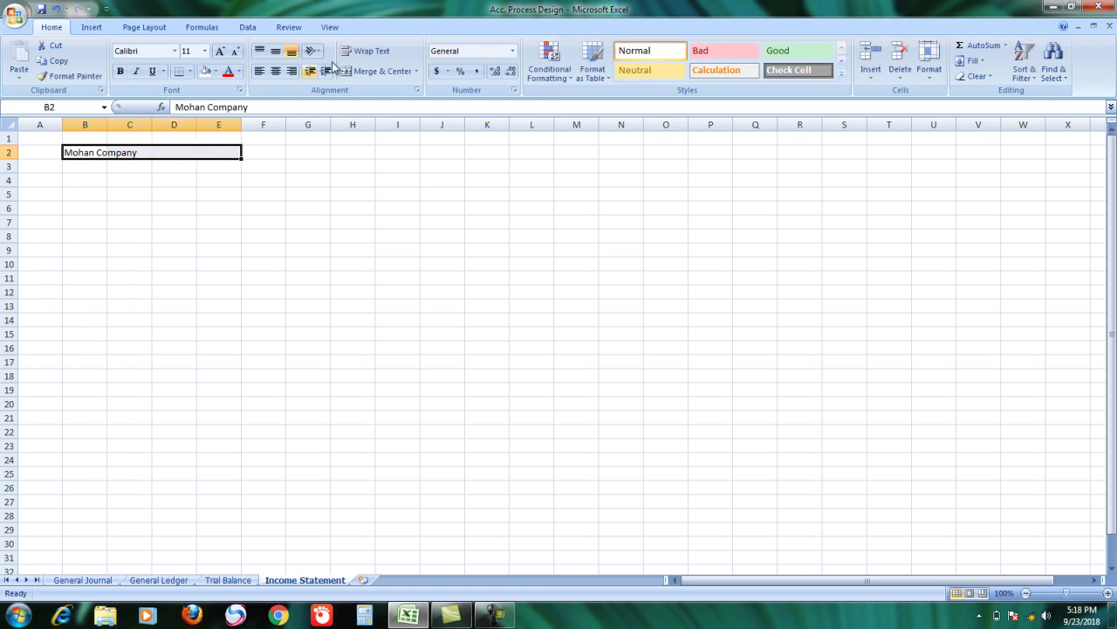
left_click(368, 73)
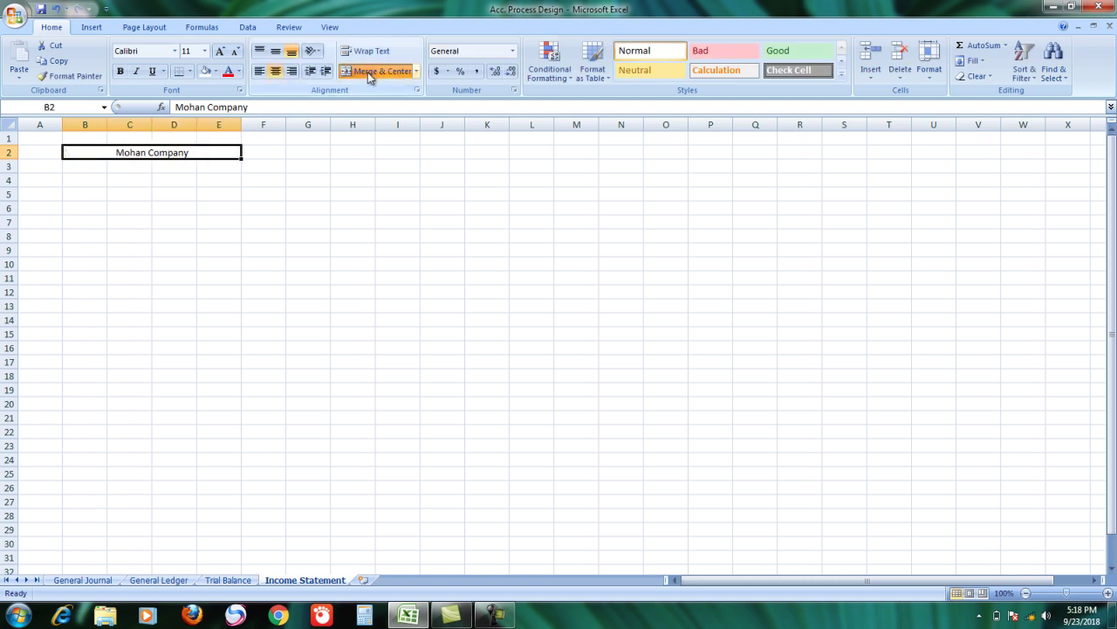
Step: Format the company title with font size 20 and the Algerian font
left_click(219, 53)
left_click(219, 53)
left_click(219, 53)
left_click(219, 53)
left_click(219, 53)
left_click(220, 53)
left_click(234, 52)
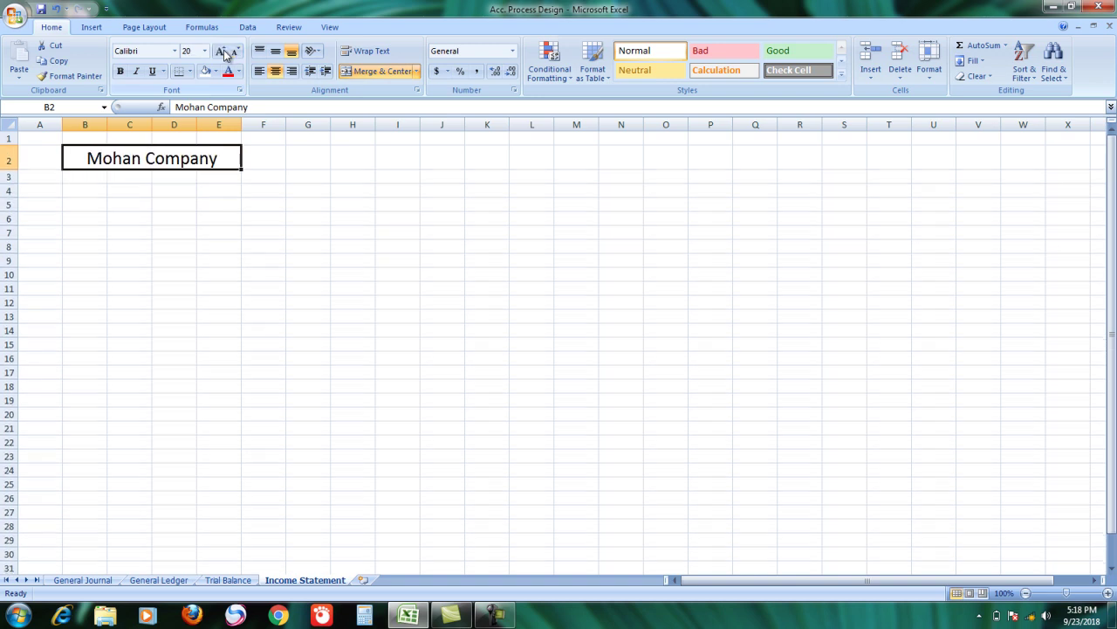
left_click(175, 51)
left_click(144, 164)
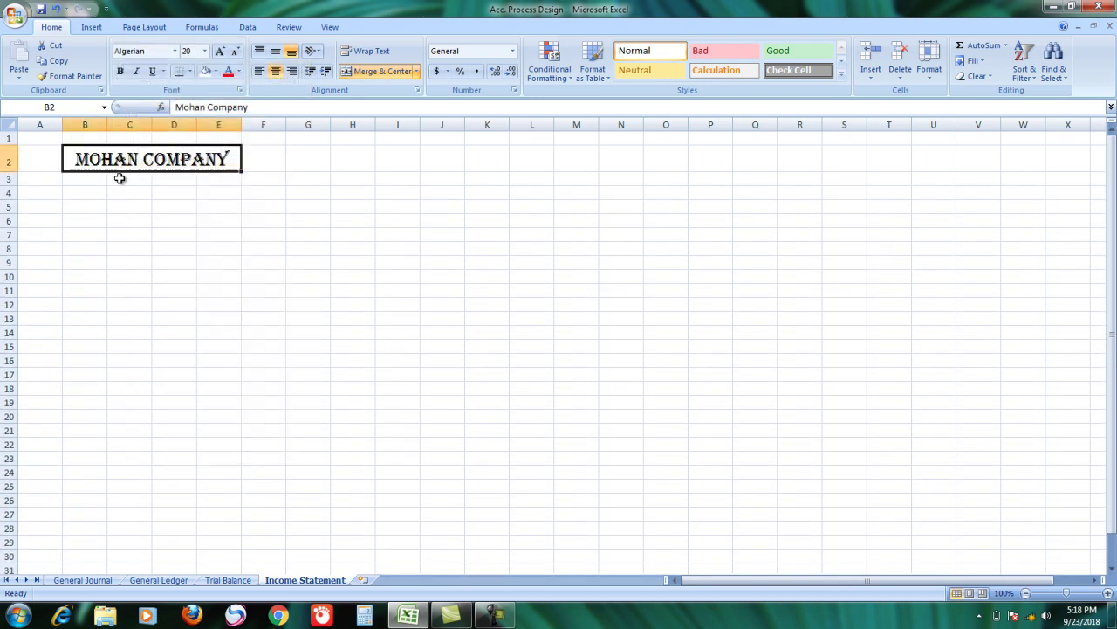
Step: Enter "Income Statement" in B3 and merge and center it across B3:E3
left_click(103, 178)
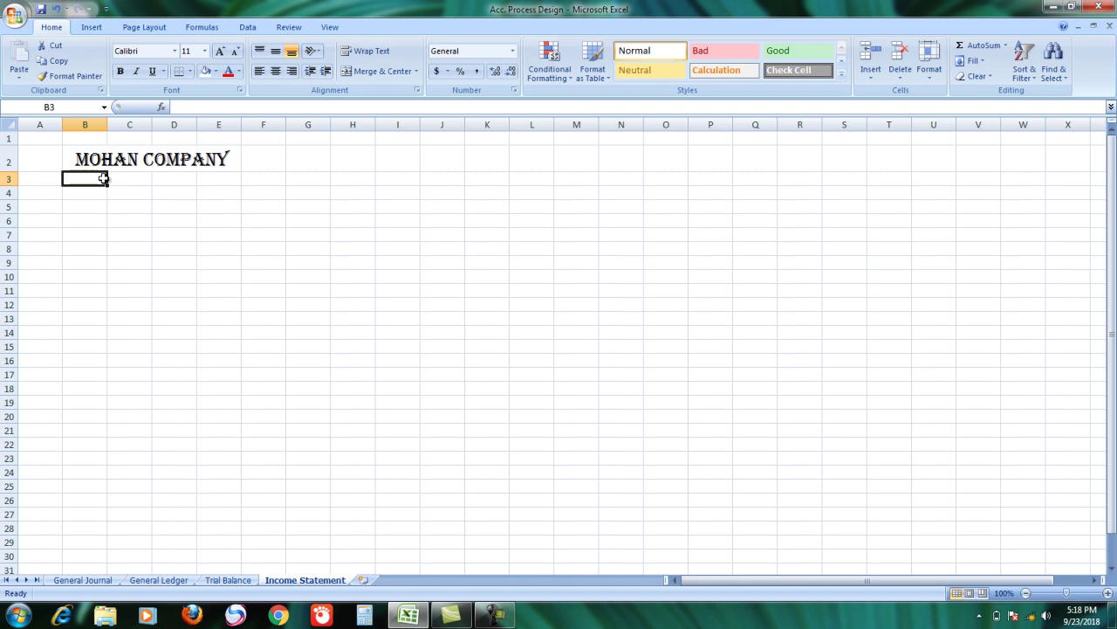
type("i")
key("BackSpace")
type("I")
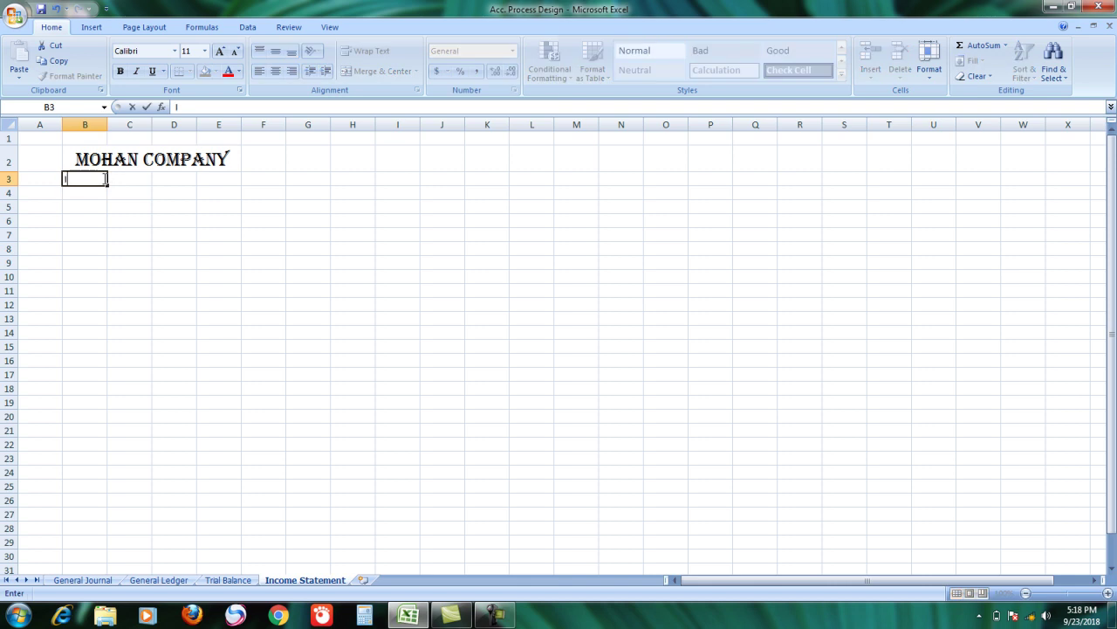
type("ncome Stat")
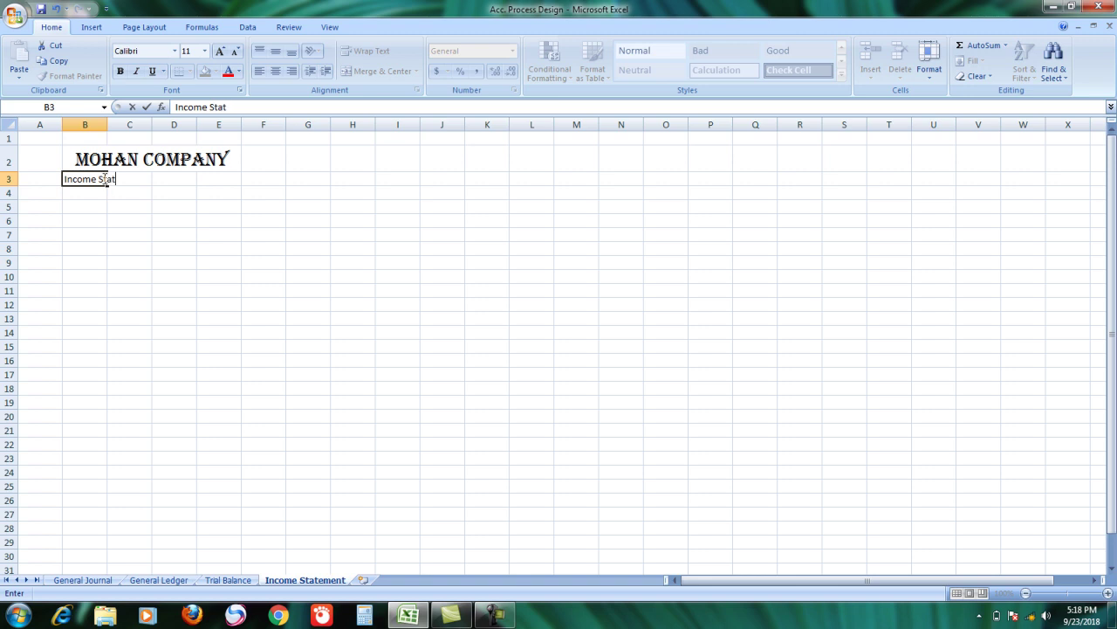
type("ement")
key("Return")
left_click_drag(100, 179, 203, 173)
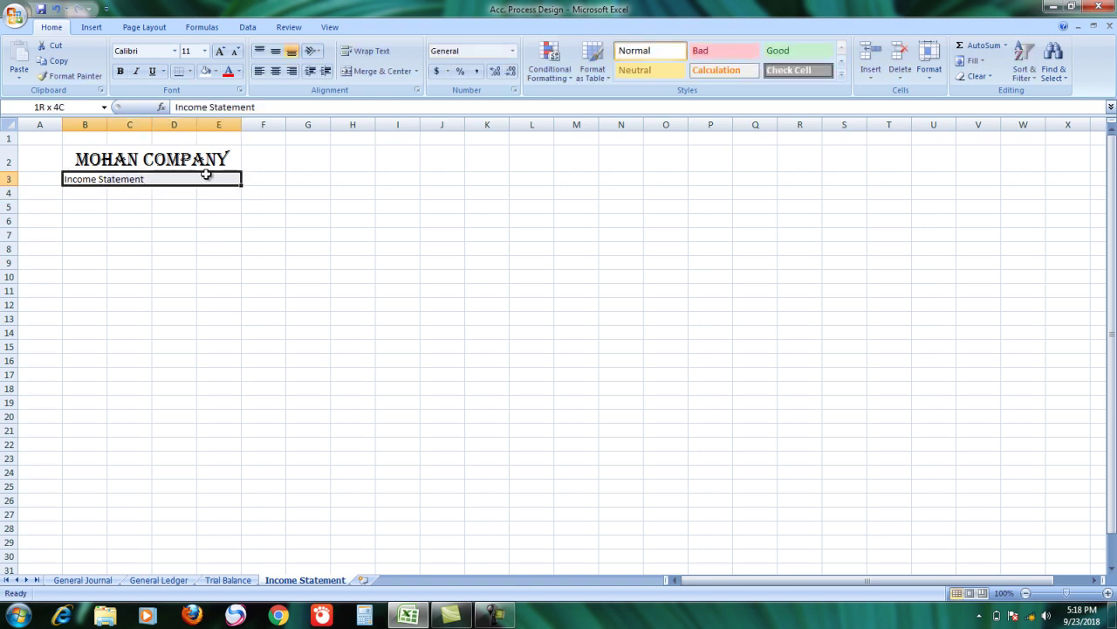
left_click(377, 71)
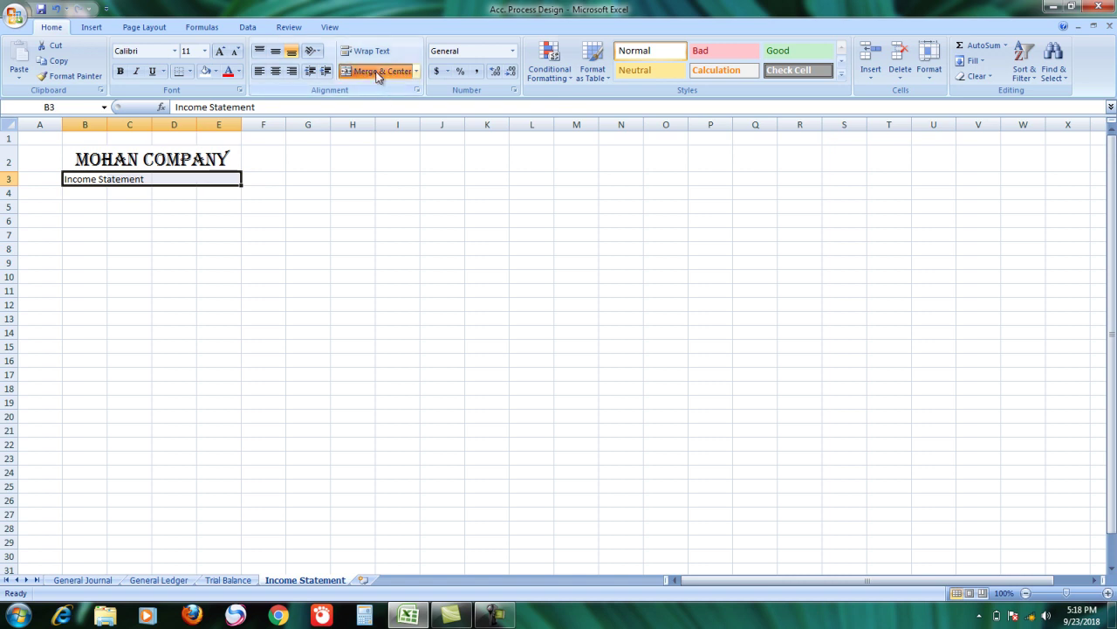
Step: Format the "Income Statement" heading as bold Cambria at size 16
left_click(219, 50)
left_click(220, 51)
left_click(219, 51)
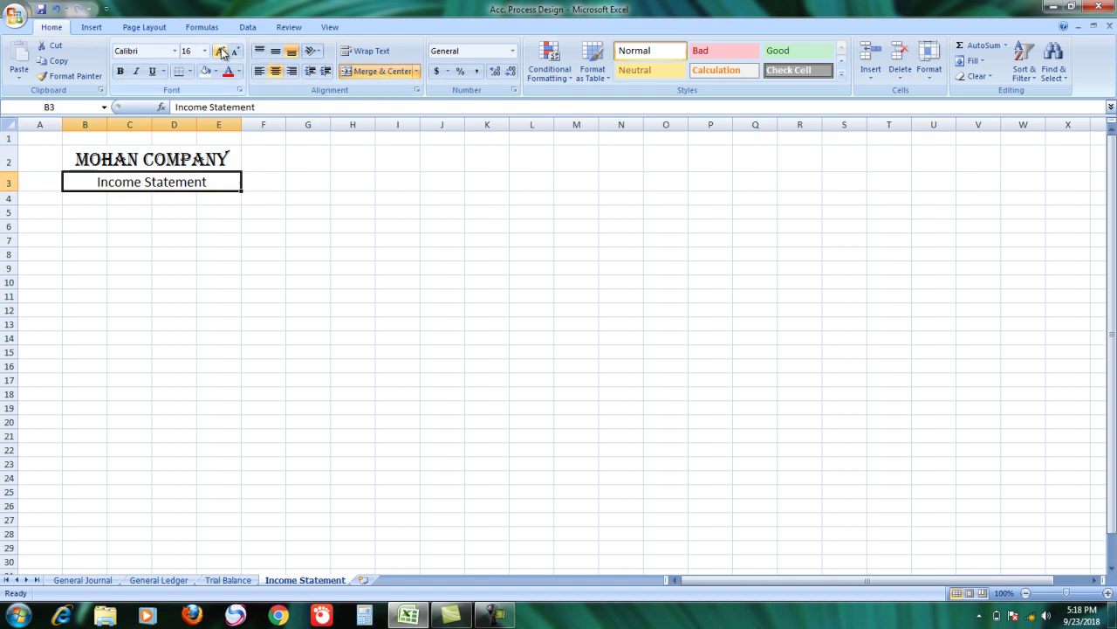
left_click(175, 51)
left_click(150, 82)
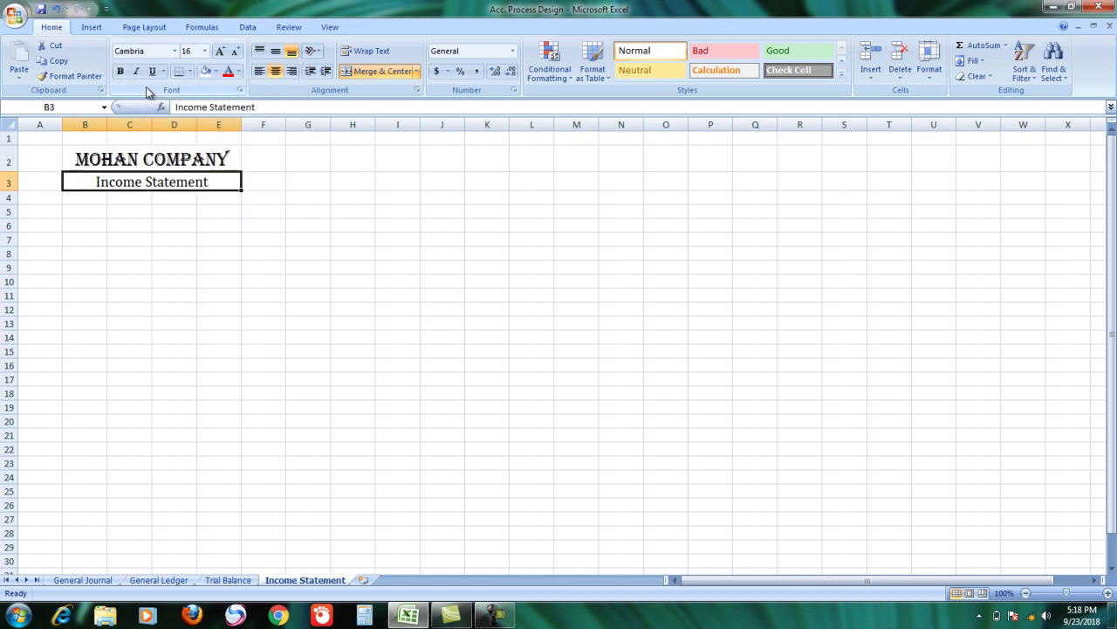
left_click(121, 70)
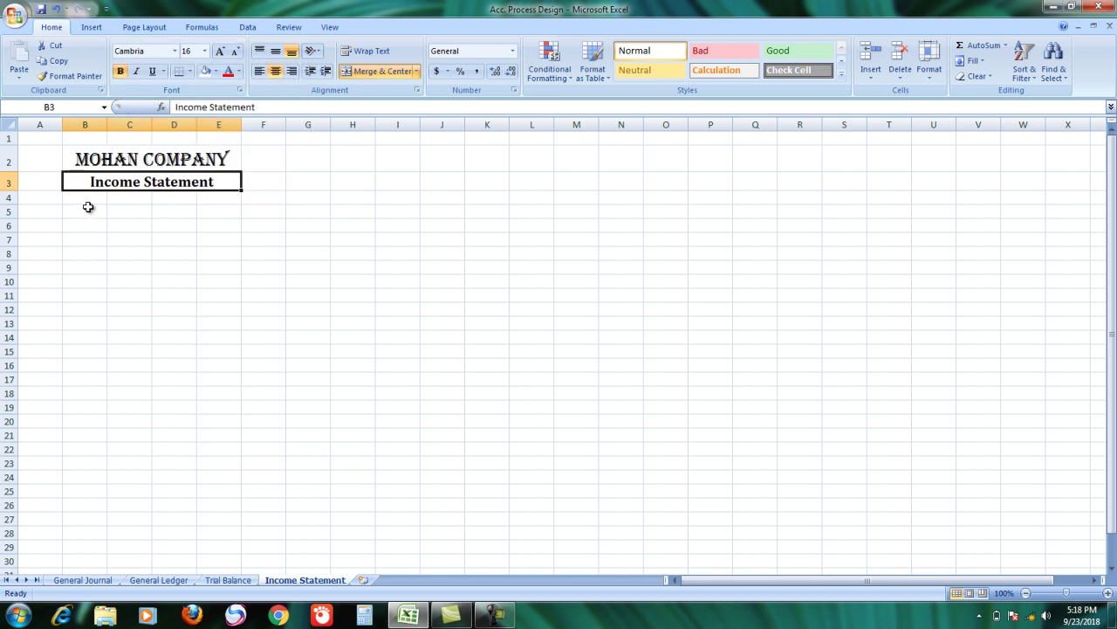
Step: Enter the period "Jan 1, 2018 to Jan 31, 2018" in B4 and merge and center it across B4:E4
left_click(89, 199)
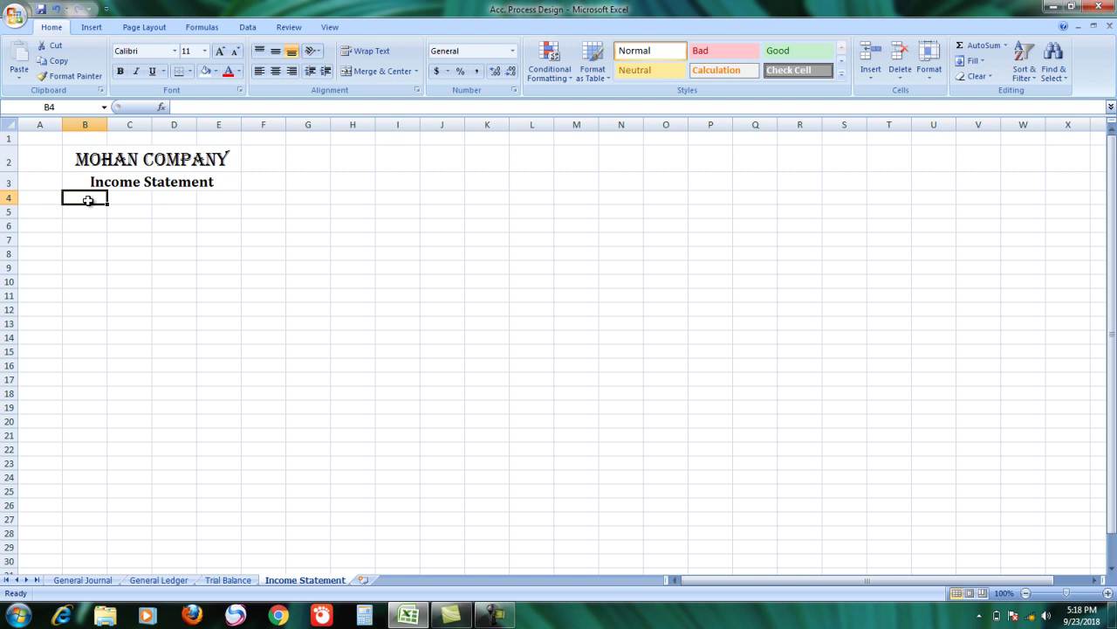
type("J")
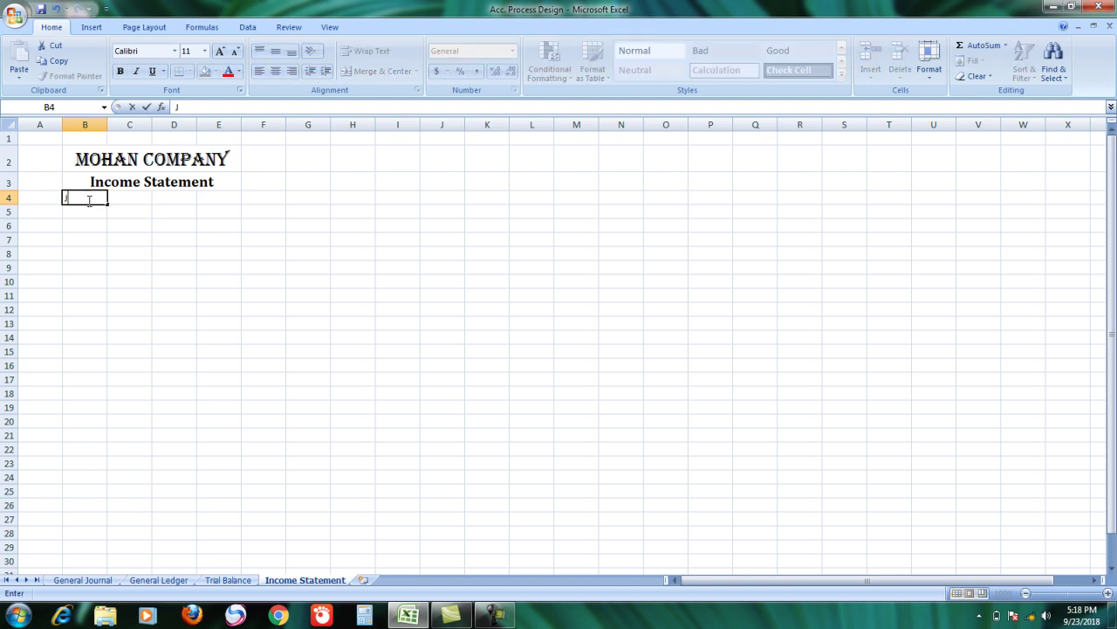
type("an 1, 2018 to Ja")
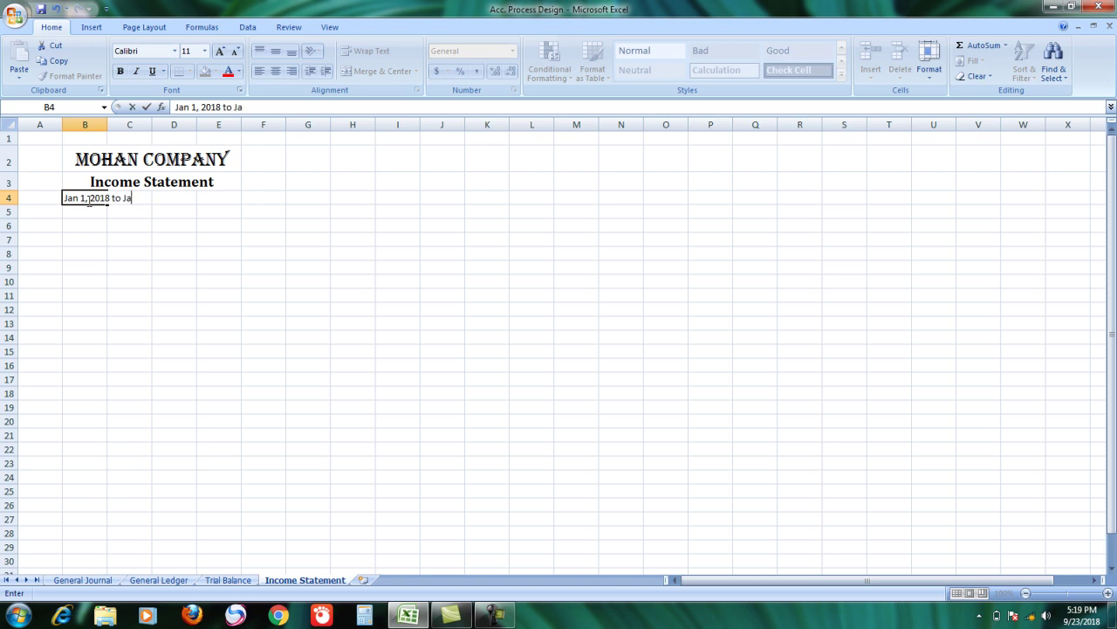
type("n 31, 2018")
key("Return")
left_click_drag(87, 199, 219, 197)
left_click(365, 72)
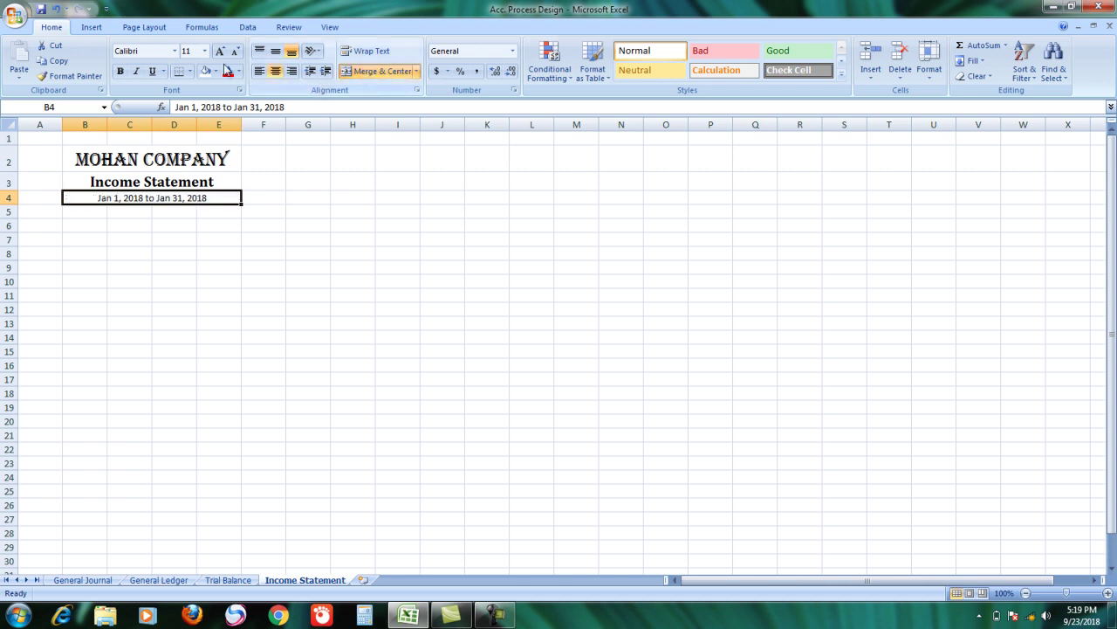
Step: Make the period line bold at size 12, in the same font as the "Income Statement" heading
left_click(120, 71)
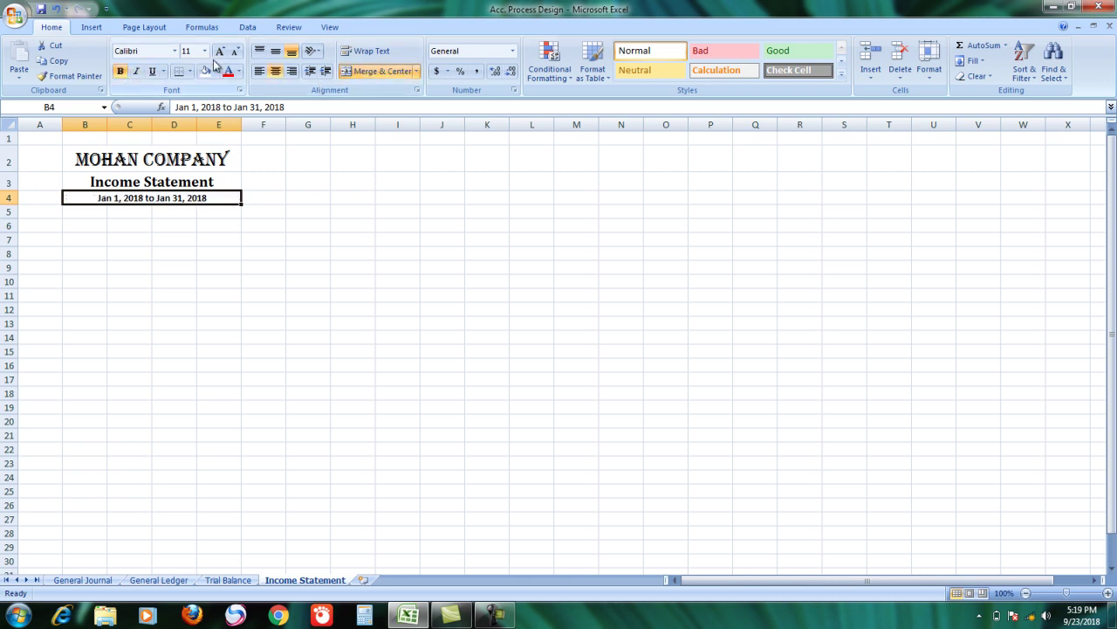
left_click(220, 52)
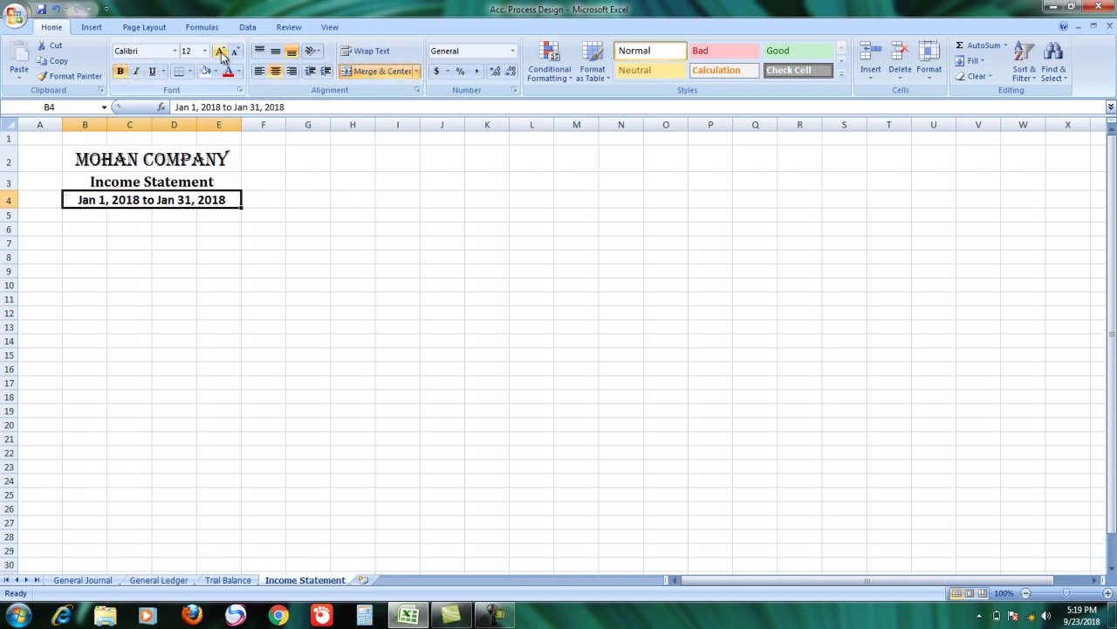
left_click(174, 50)
left_click(122, 240)
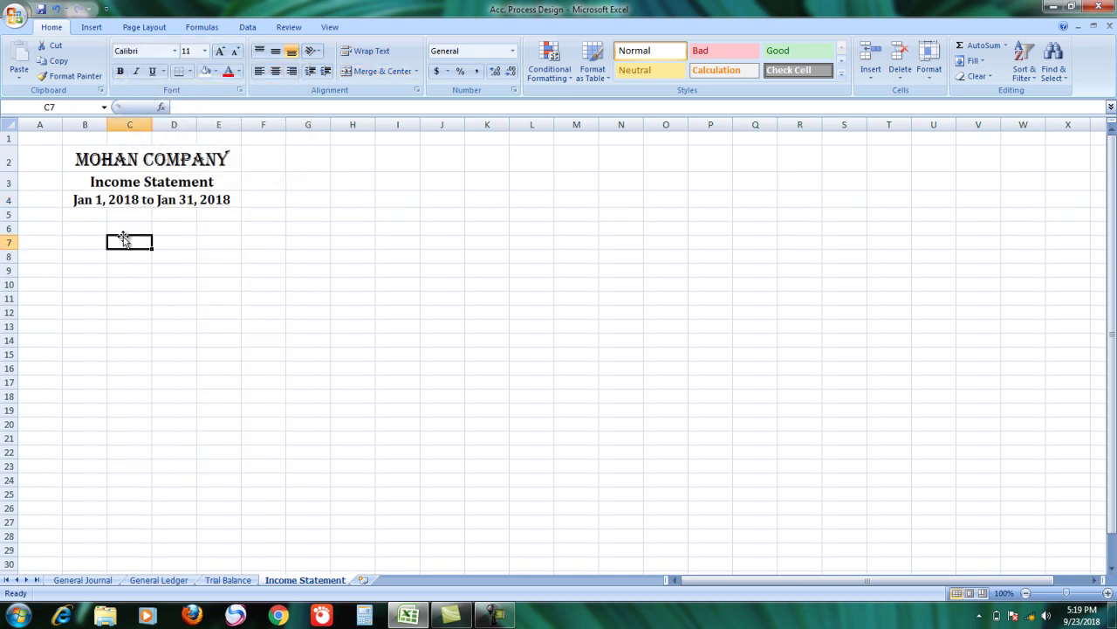
Step: Widen column B to about three times its default width to make room for the account names
left_click(89, 226)
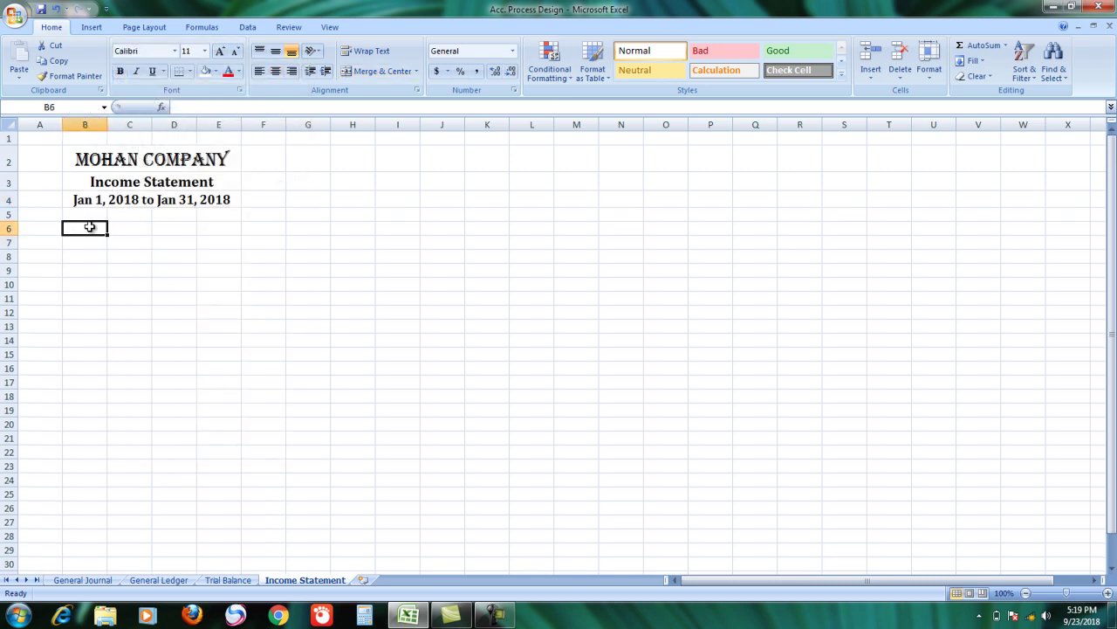
left_click_drag(89, 226, 90, 392)
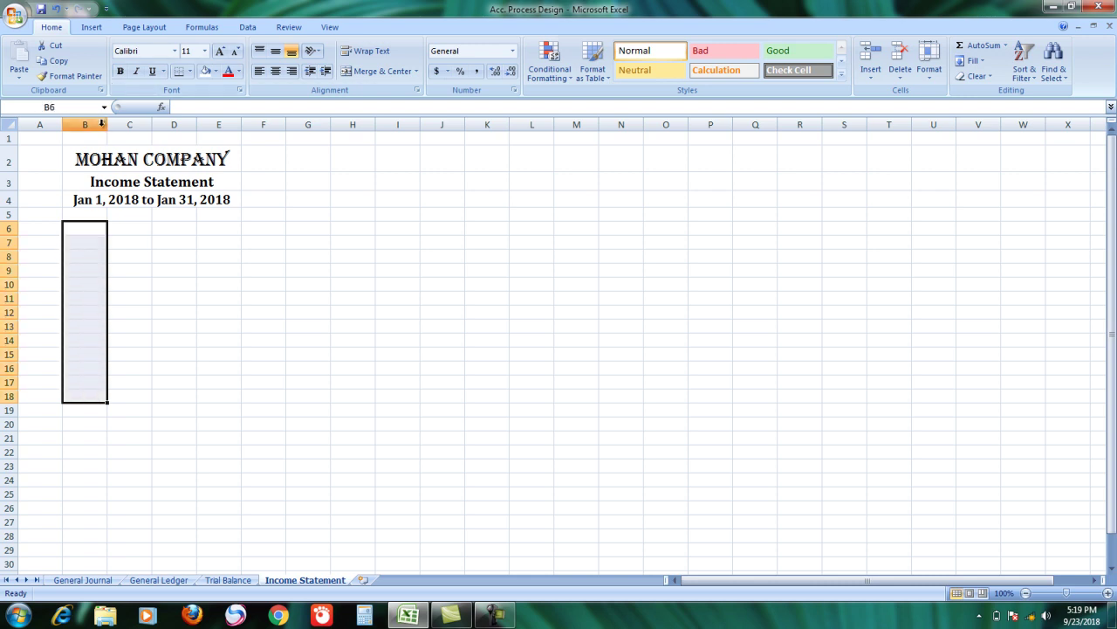
left_click_drag(107, 124, 199, 125)
Step: Enter the revenue line label "Service Revenue" in cell B6
left_click(140, 234)
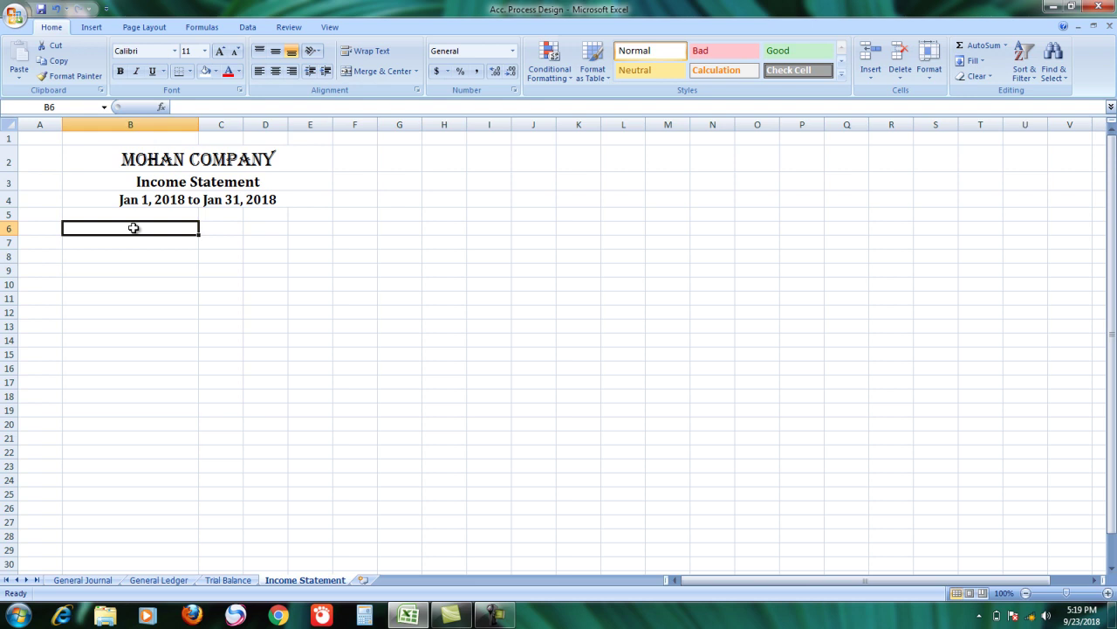
type("Ser")
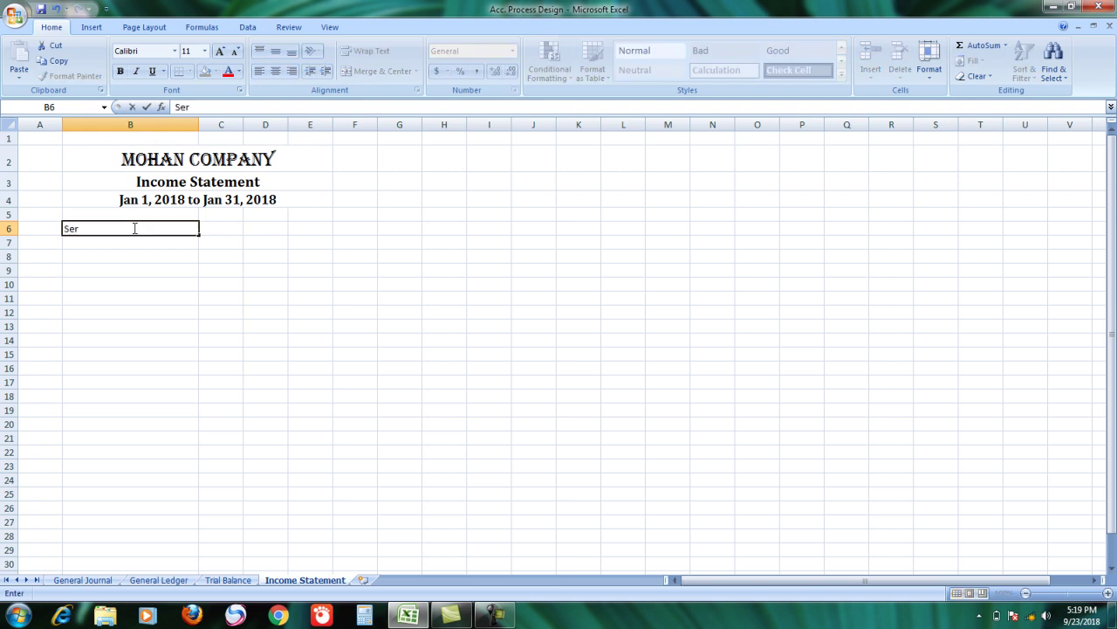
type("vice Revenue")
left_click_drag(150, 297, 146, 274)
left_click(97, 224)
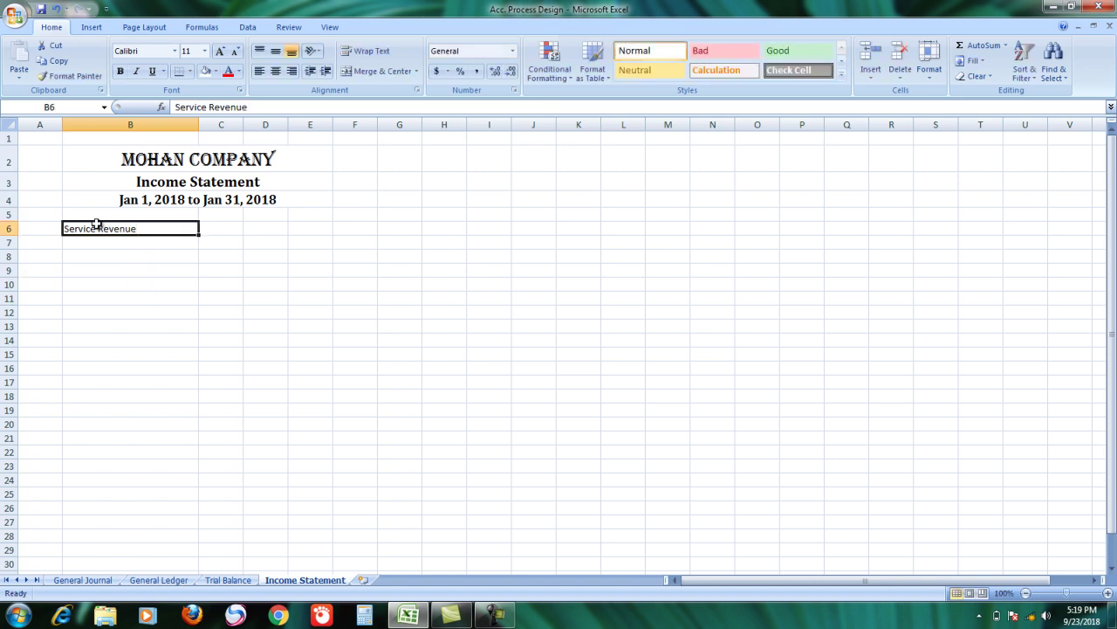
Step: Enter "Less:" in A8 and the section label "Expenses" in B8
left_click(45, 255)
type("Less:")
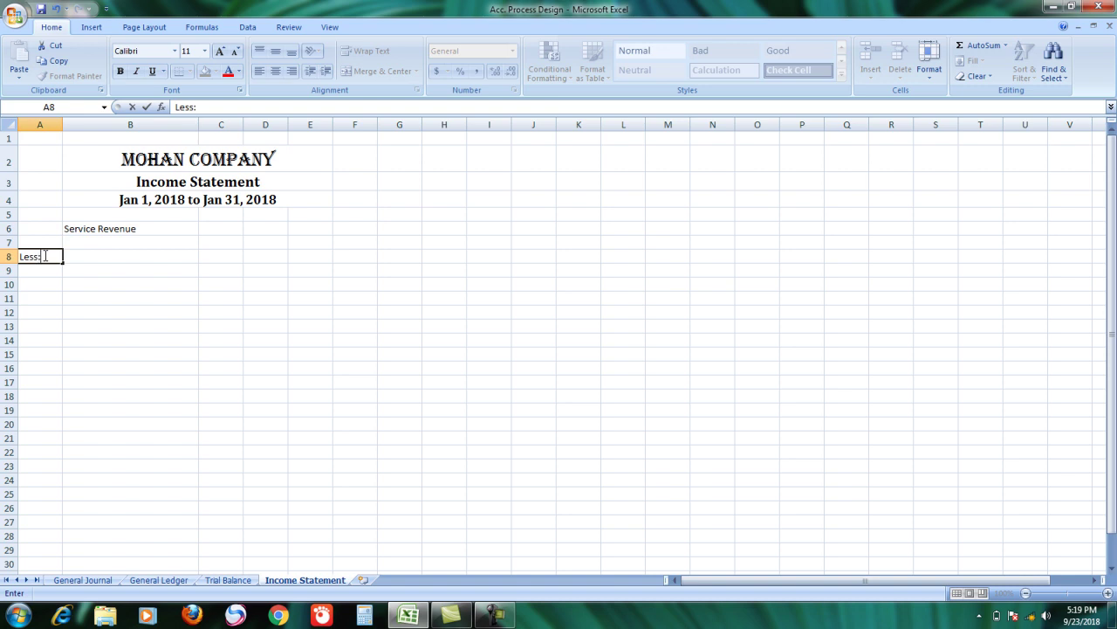
key("Tab")
type("E")
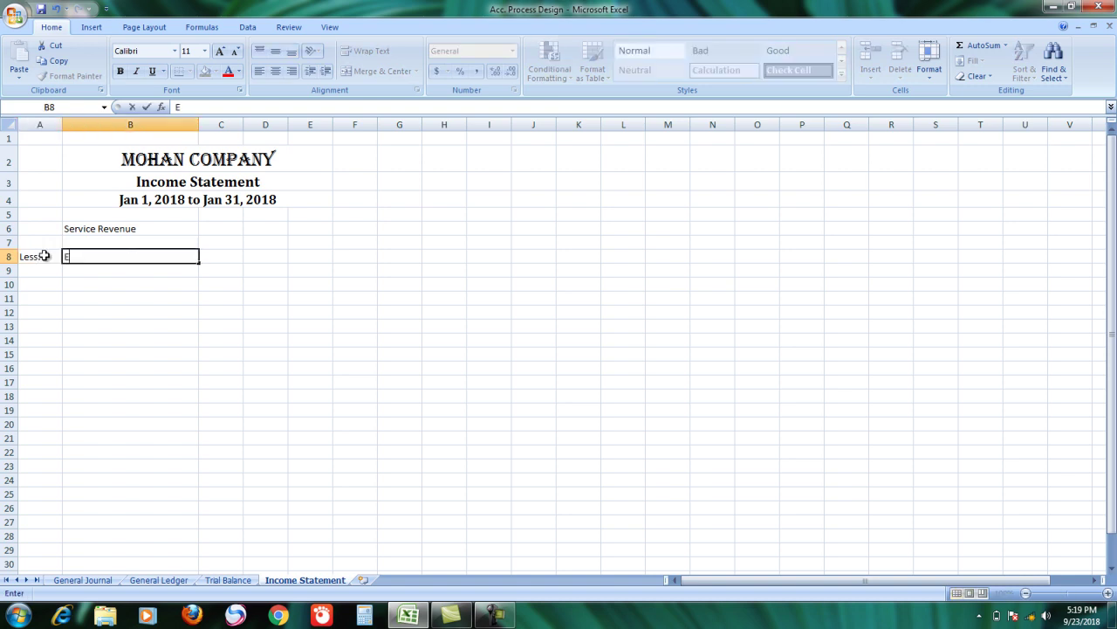
type("xpenses")
key("Return")
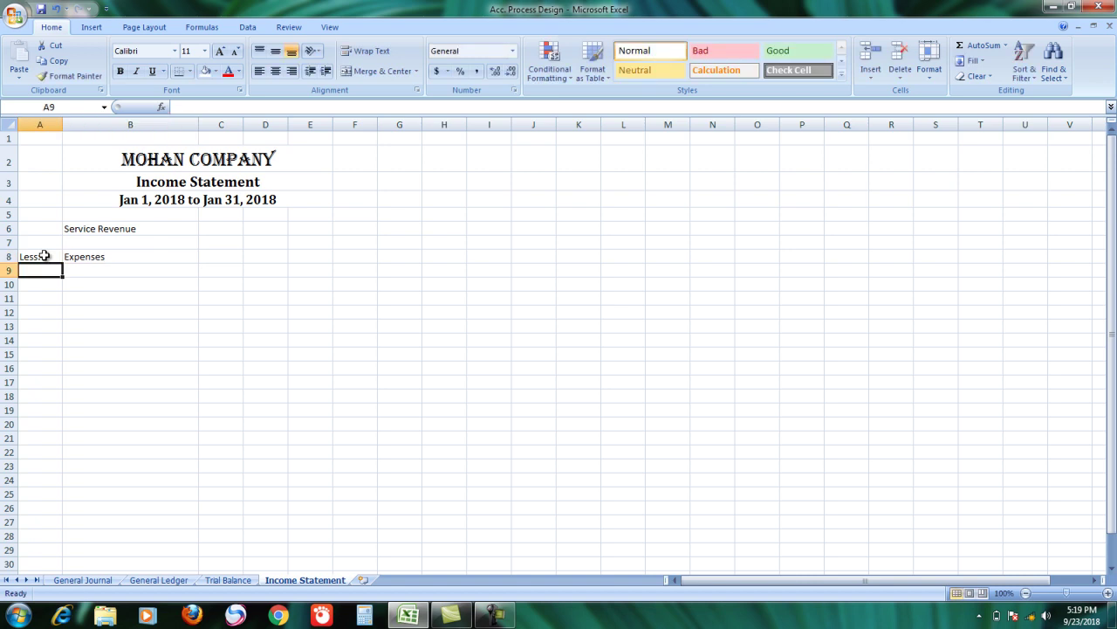
Step: List the slightly indented items "Advertising Expense" in B9 and "Salary Expense" in B10 under Expenses
left_click(101, 267)
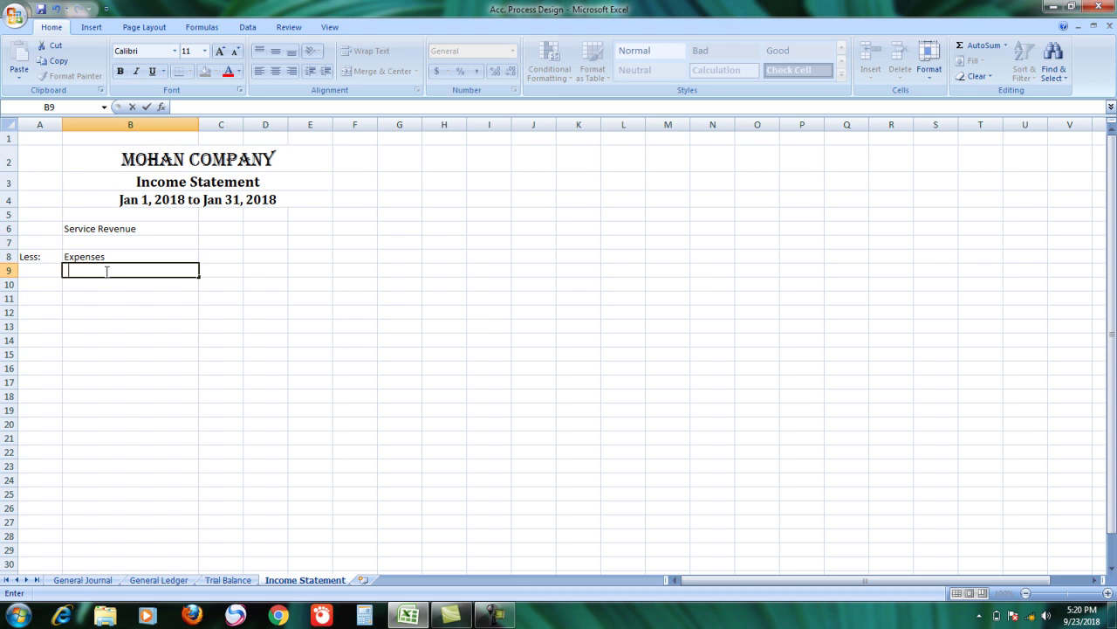
type("Advertising Expense")
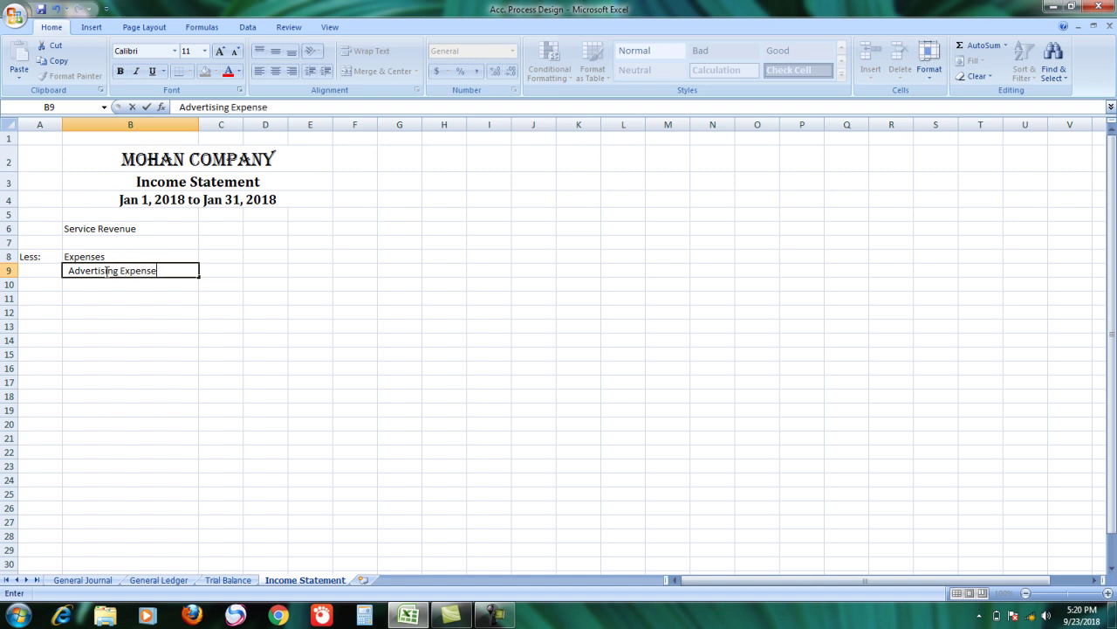
key("Return")
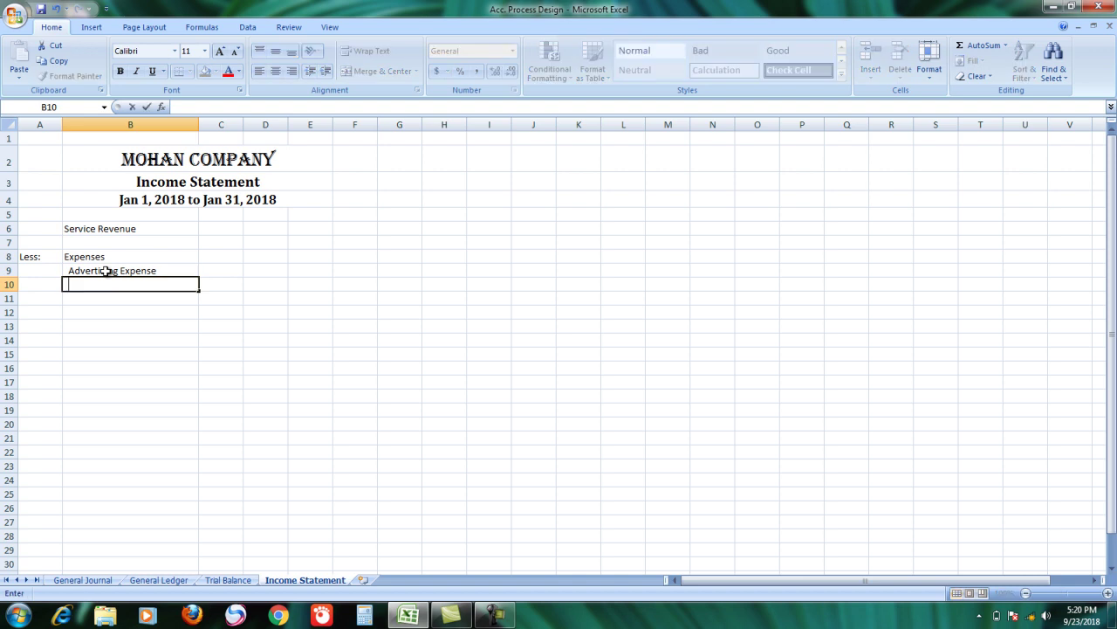
type("S")
key("BackSpace")
type("Salary Expense")
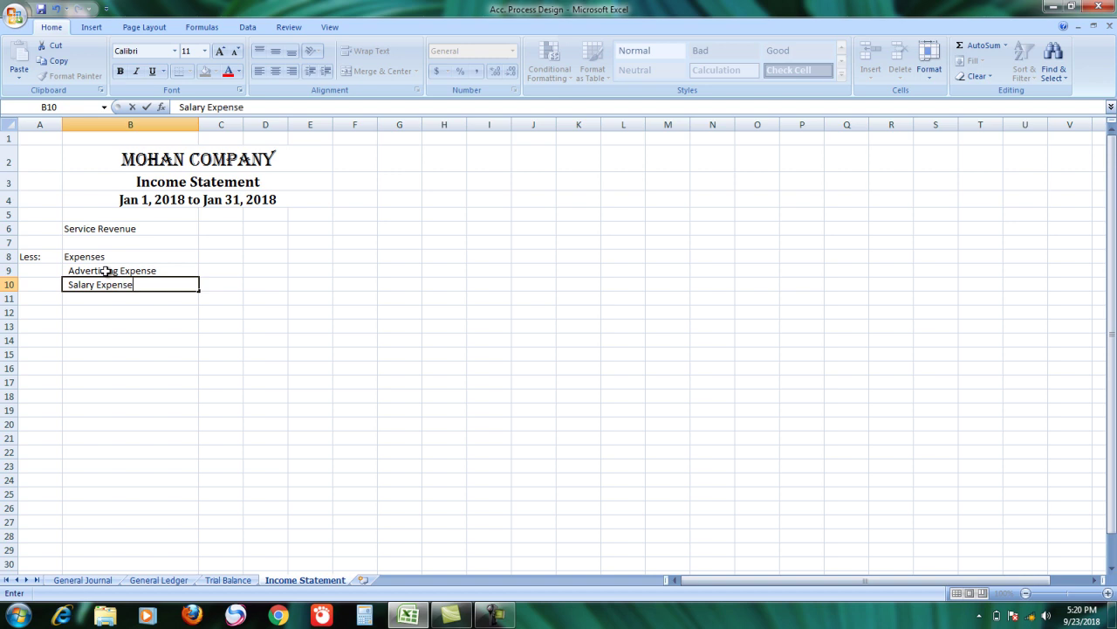
key("Return")
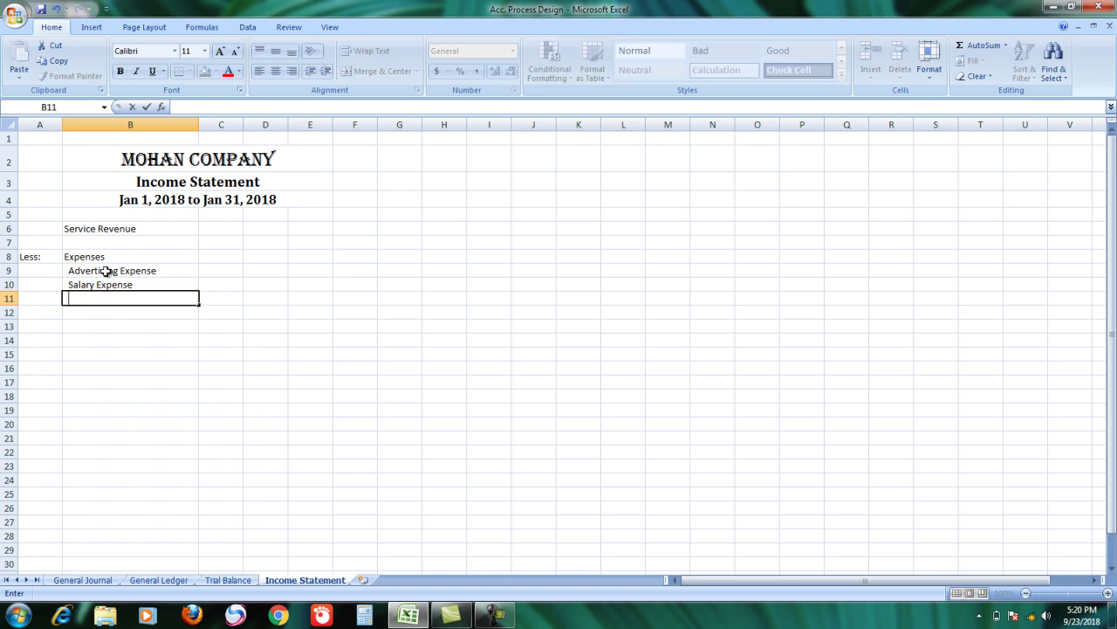
Step: Add the indented labels "Rent Expense" in B11 and "Total" in B12 beneath the other expense items
type("Rent Expense")
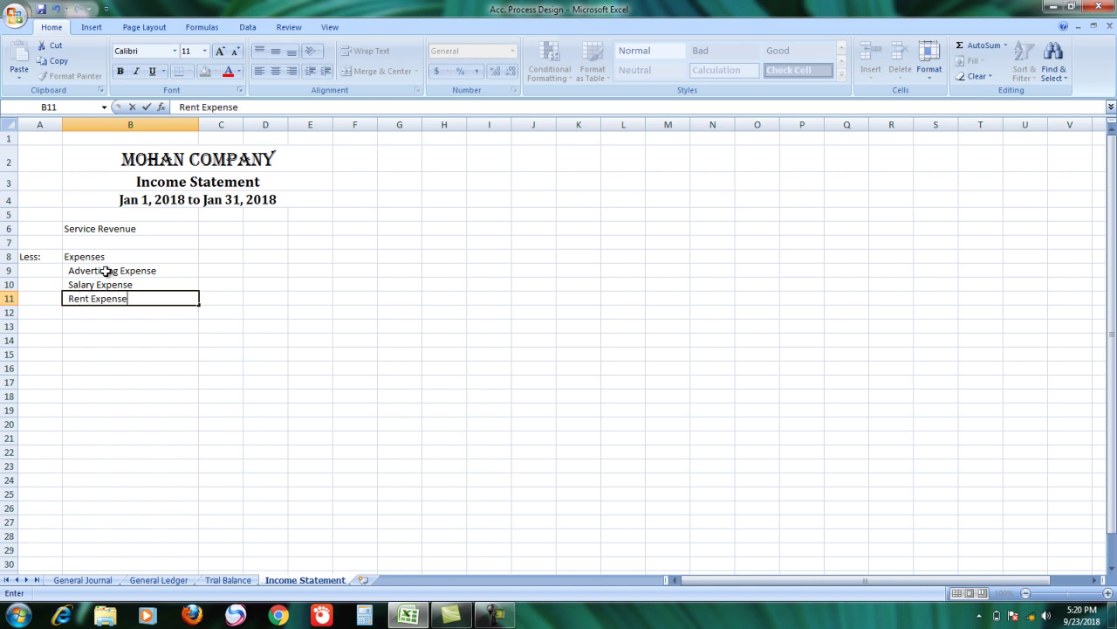
key("Return")
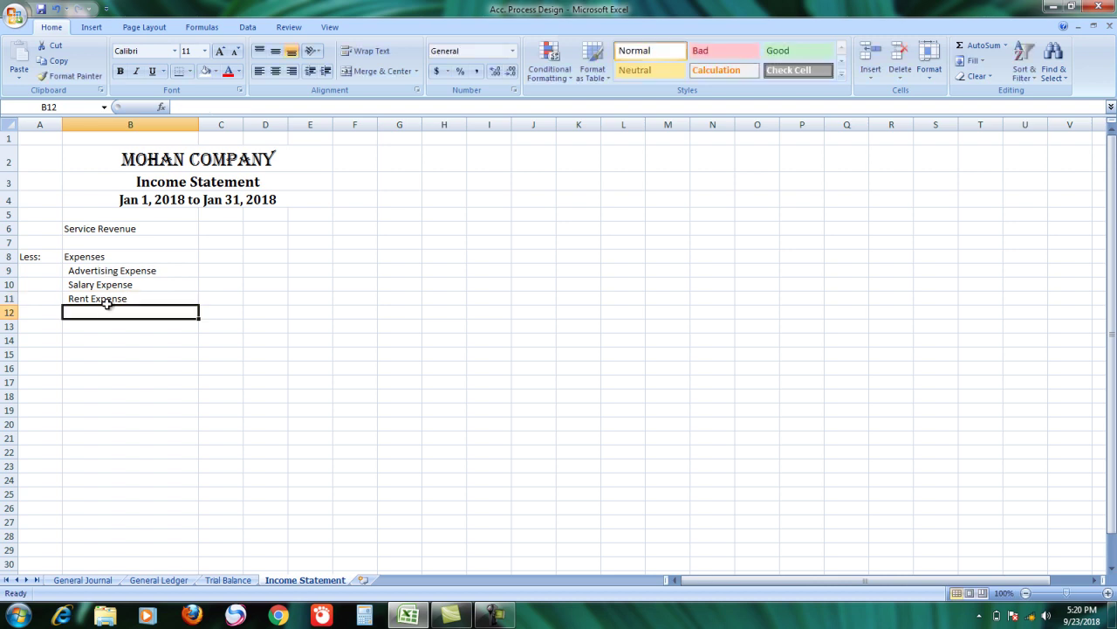
left_click_drag(107, 312, 117, 384)
left_click(140, 310)
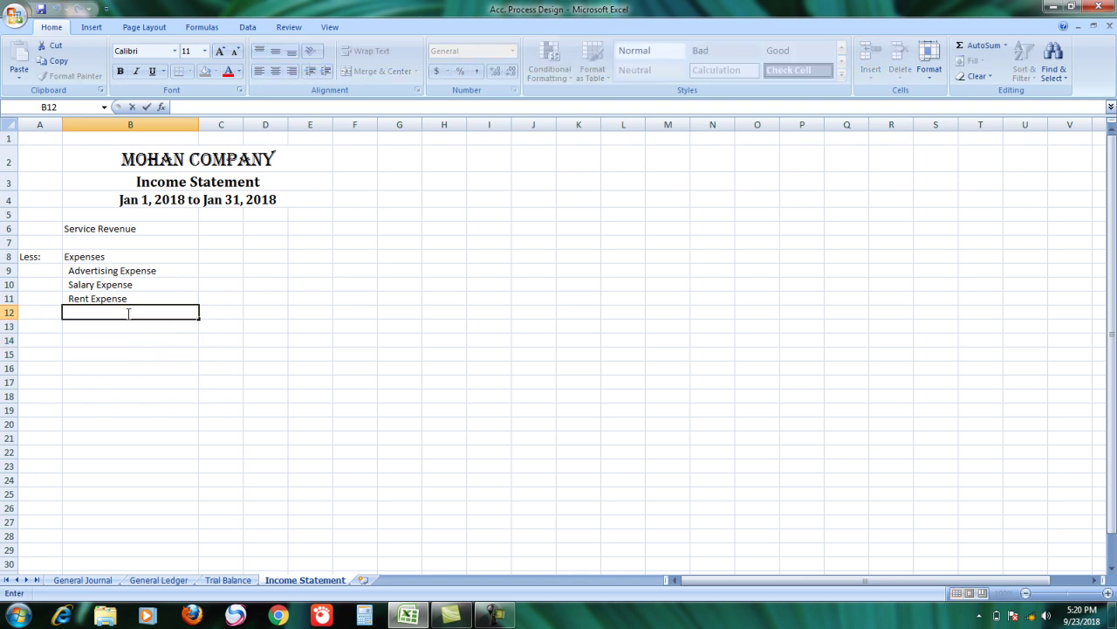
type("Total")
left_click(185, 325)
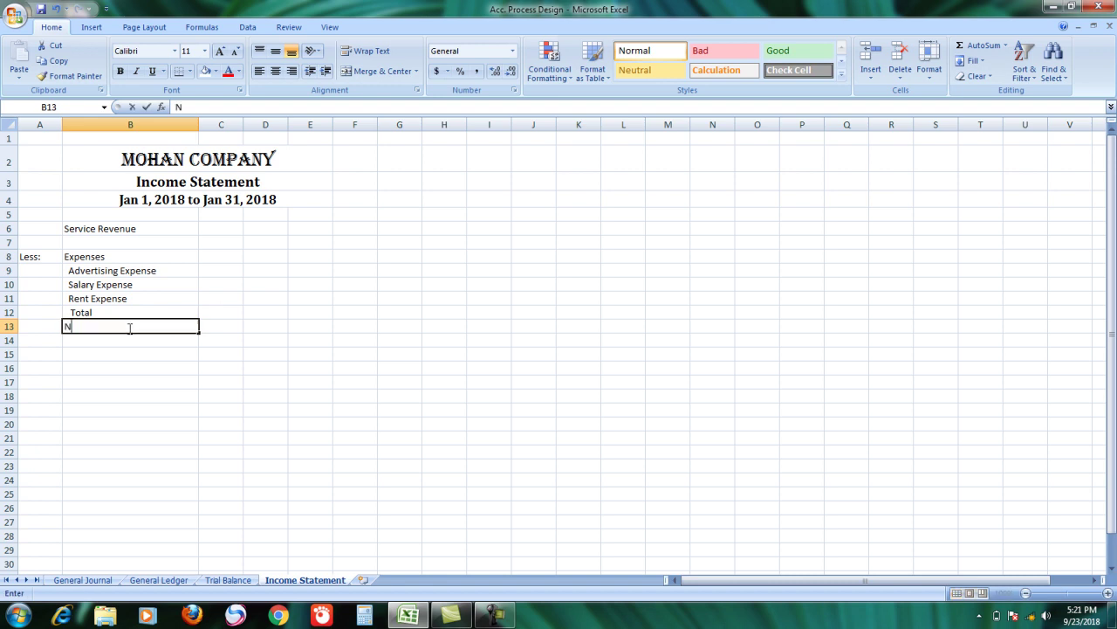
Step: Enter the closing line label "Net Income" in cell B13
type("Net I")
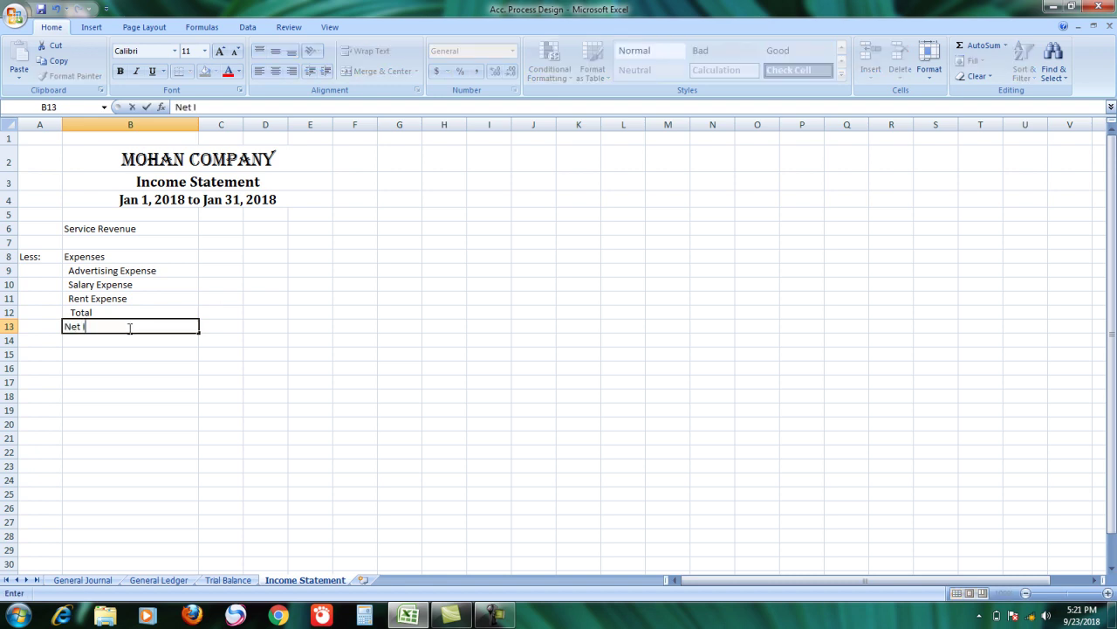
type("ncome")
left_click(128, 341)
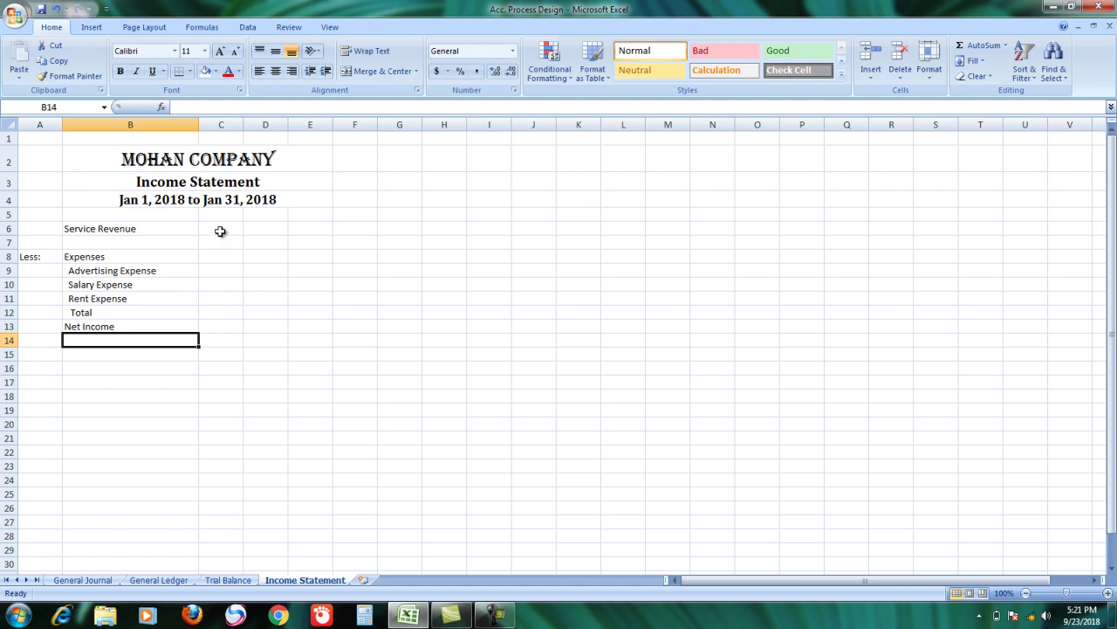
Step: Format the labels in A6:B13 as bold, 14-point Baskerville Old Face
left_click(102, 228)
left_click_drag(46, 229, 175, 319)
left_click(121, 73)
left_click(222, 53)
left_click(222, 53)
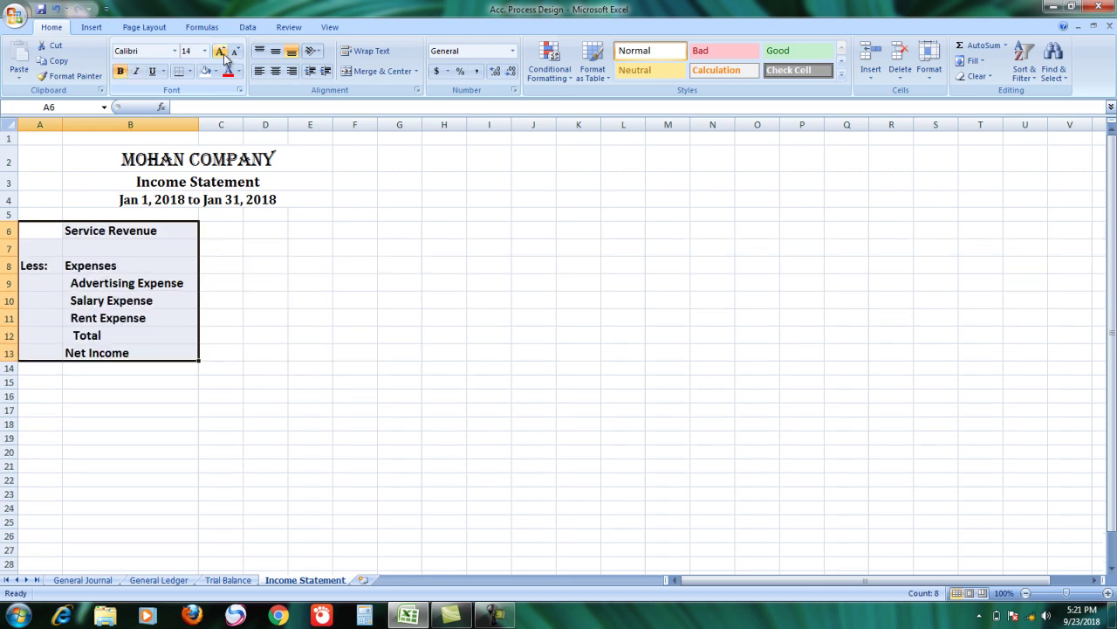
left_click(174, 51)
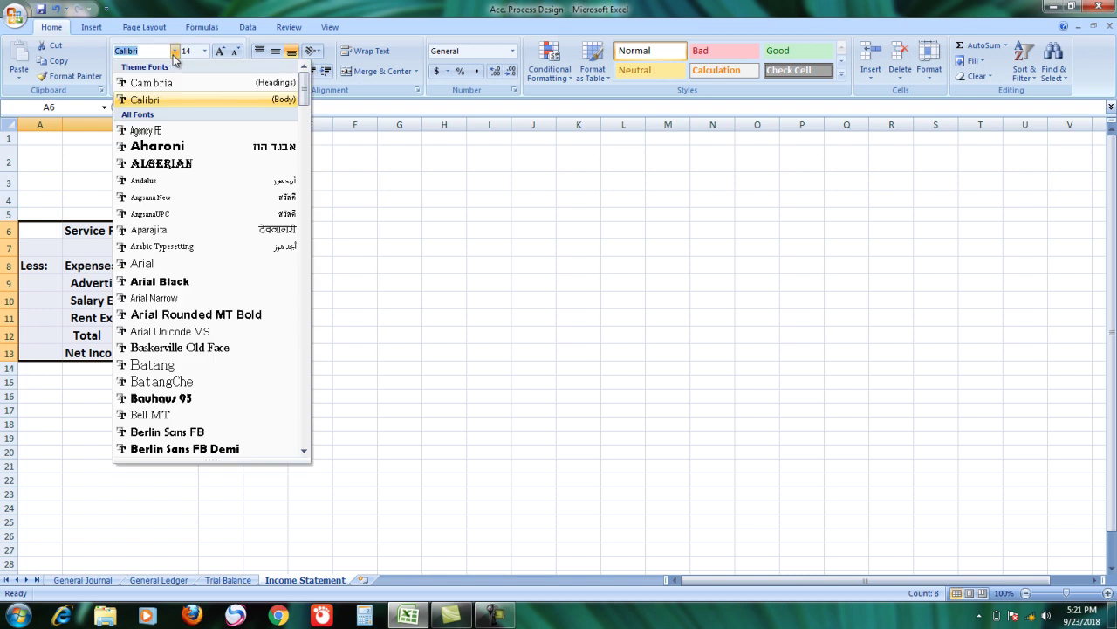
left_click(199, 348)
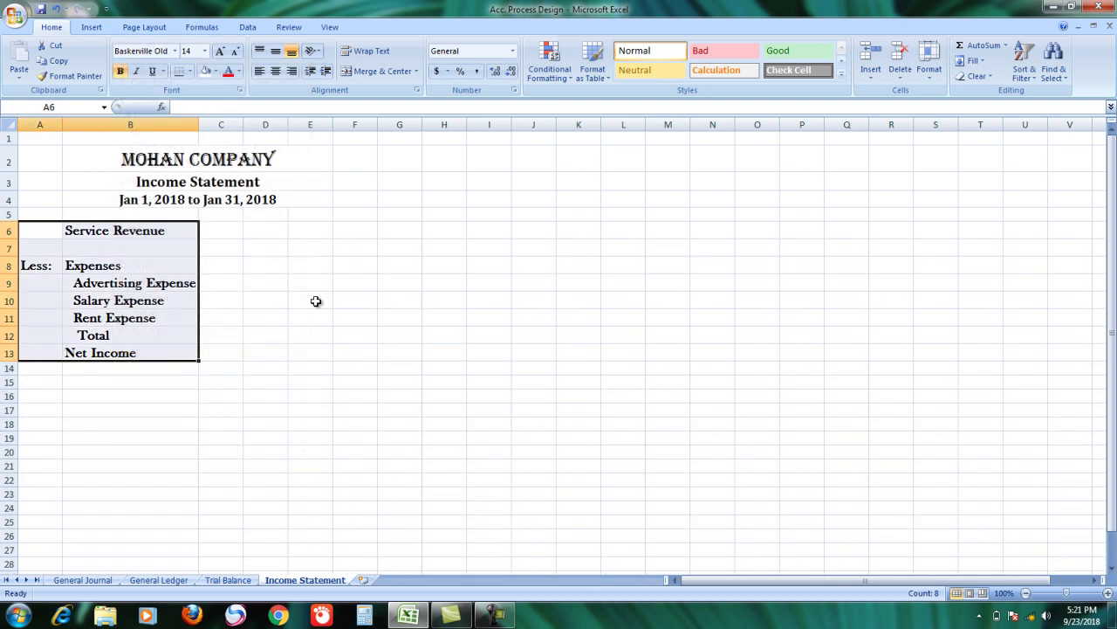
left_click(316, 300)
Step: Apply a thick box border around the amount columns, range C6:D13
left_click_drag(217, 229, 271, 344)
left_click(190, 71)
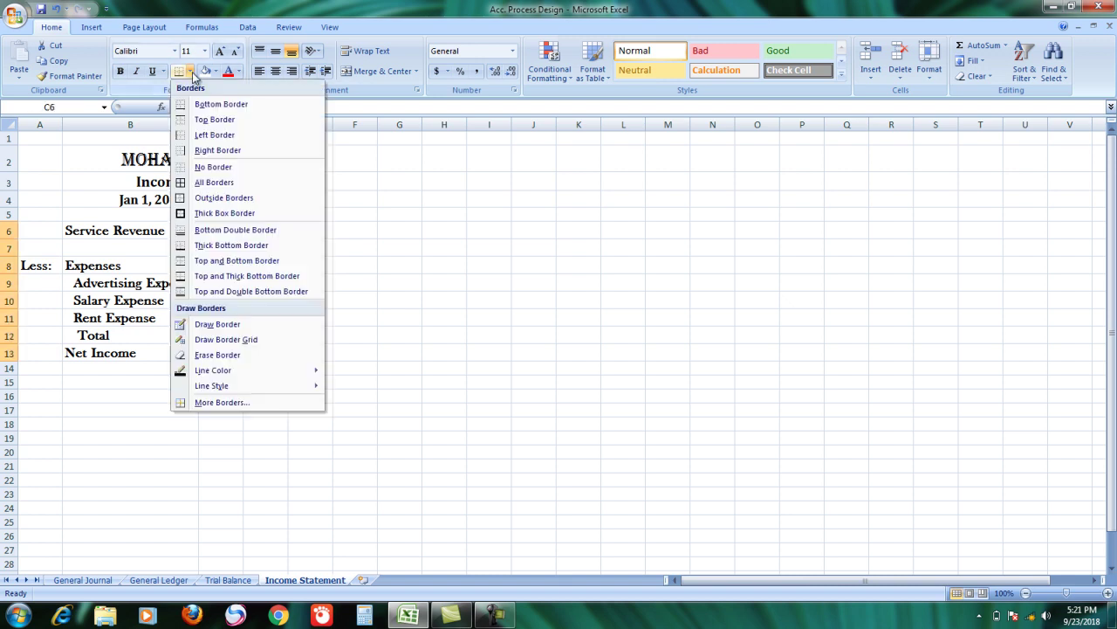
left_click(232, 216)
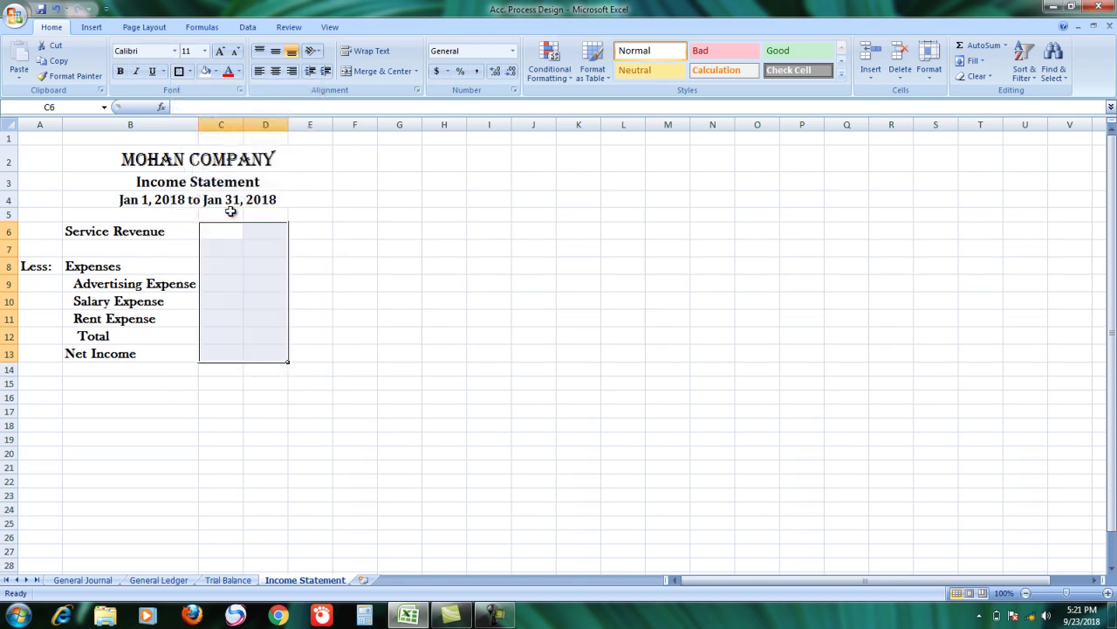
left_click(249, 315)
Step: Apply a thick box border around D6:D13 to separate the two amount columns
left_click_drag(247, 225, 258, 350)
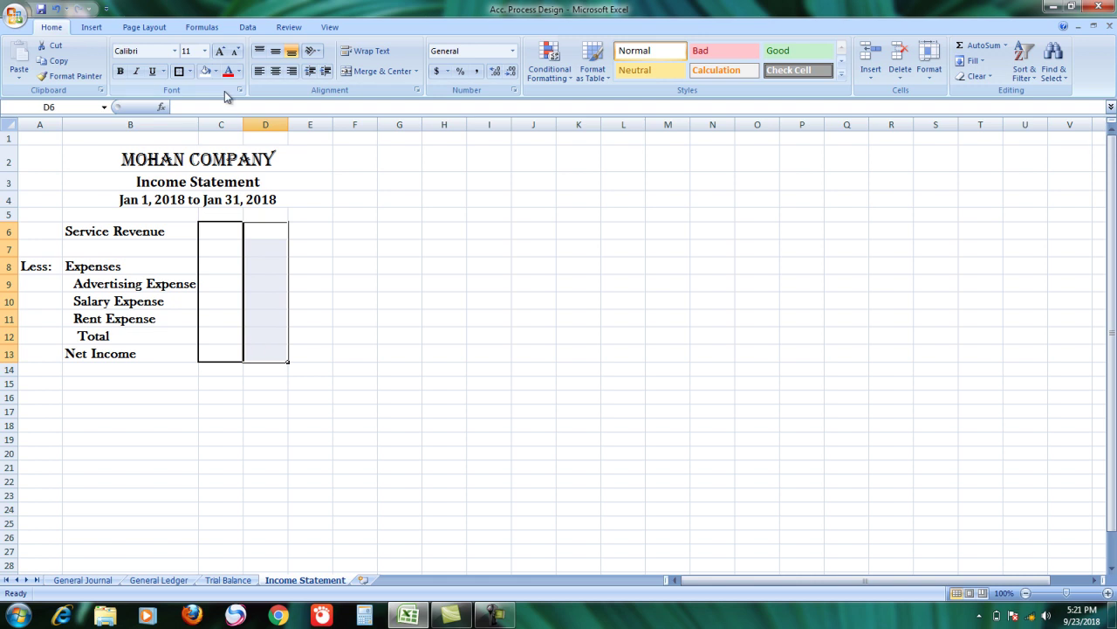
left_click(190, 72)
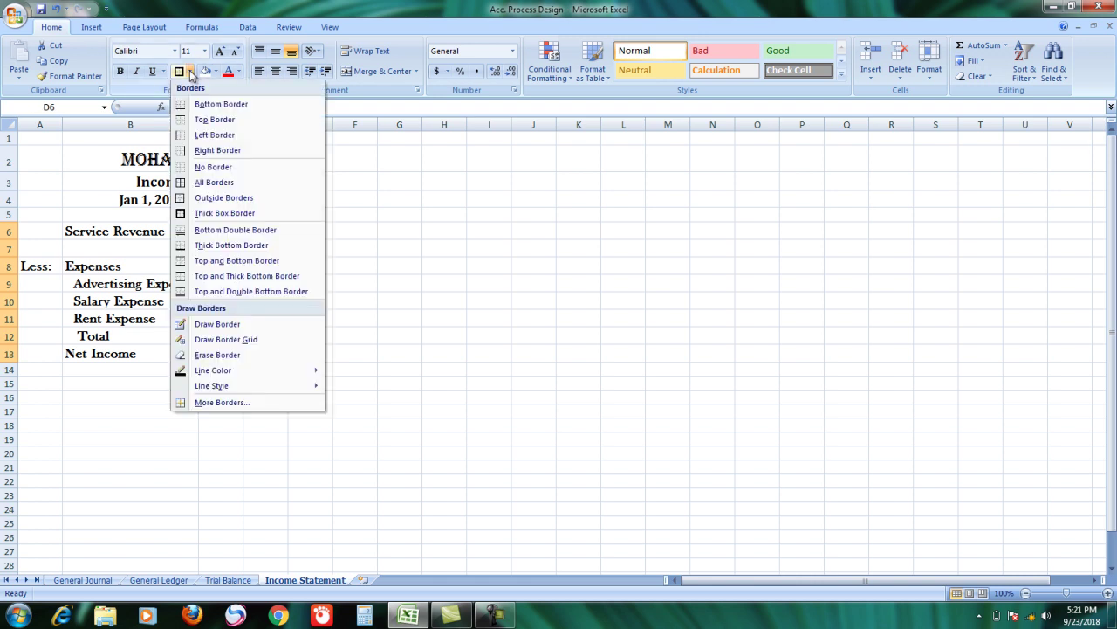
left_click(229, 209)
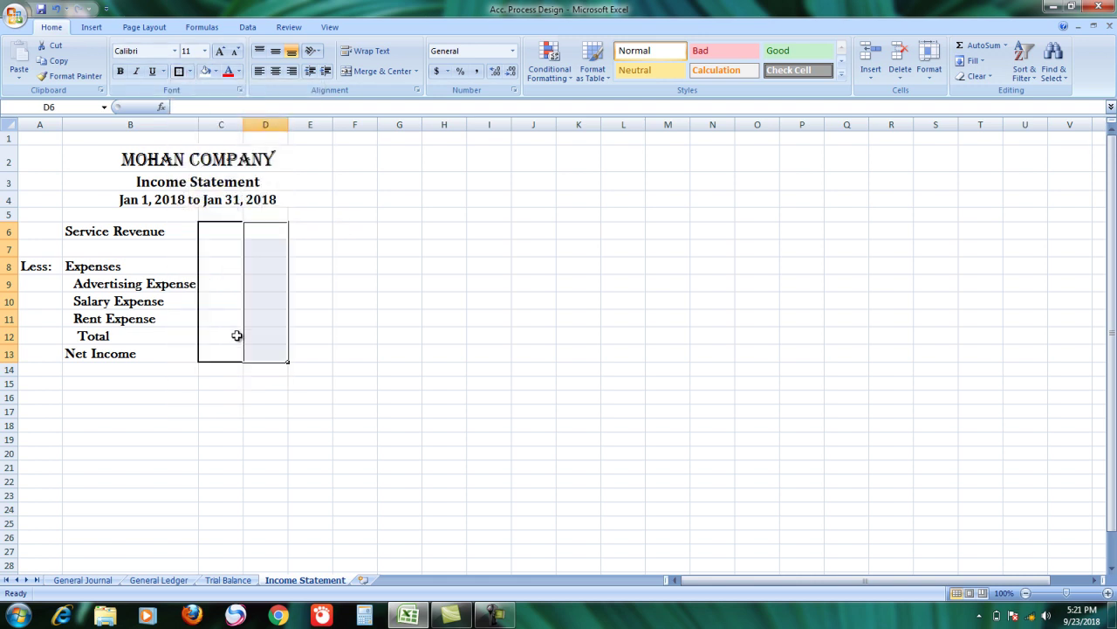
left_click(237, 334)
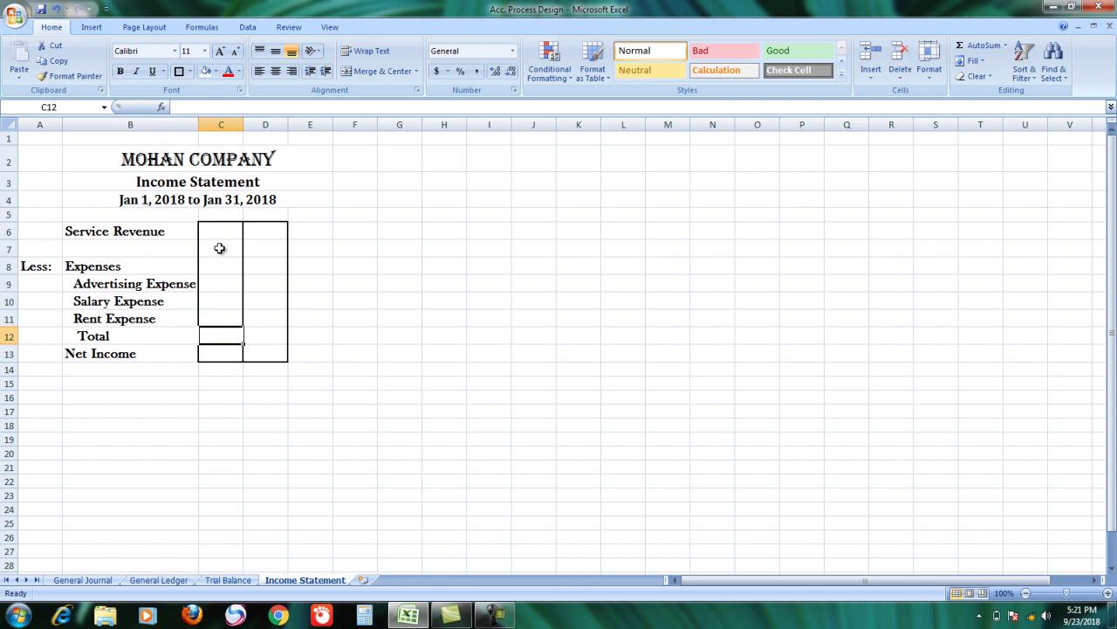
Step: Add a bottom border to cell C12 in the Total row
left_click(231, 382)
left_click(223, 332)
left_click(191, 71)
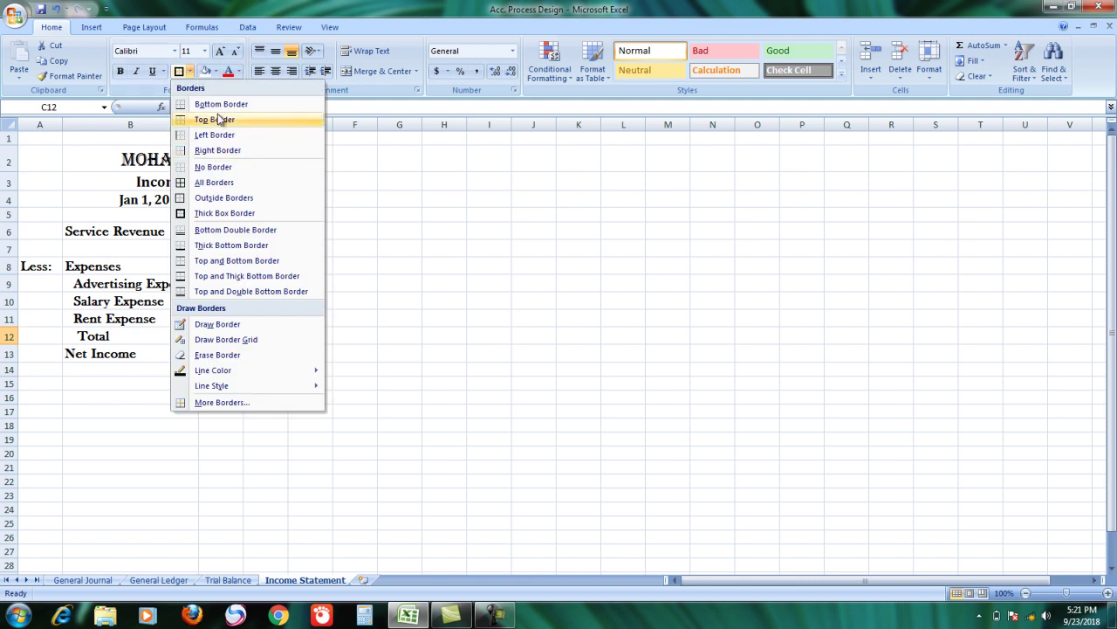
left_click(217, 109)
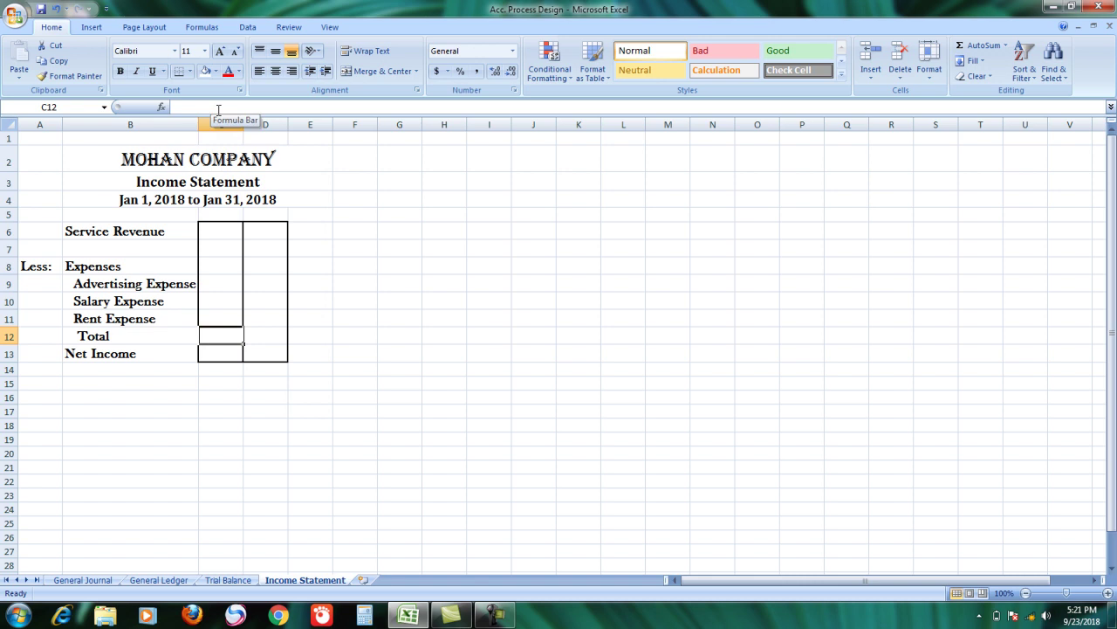
Step: Clear all borders from cell C12 in the Total row and give it a top border
left_click(191, 71)
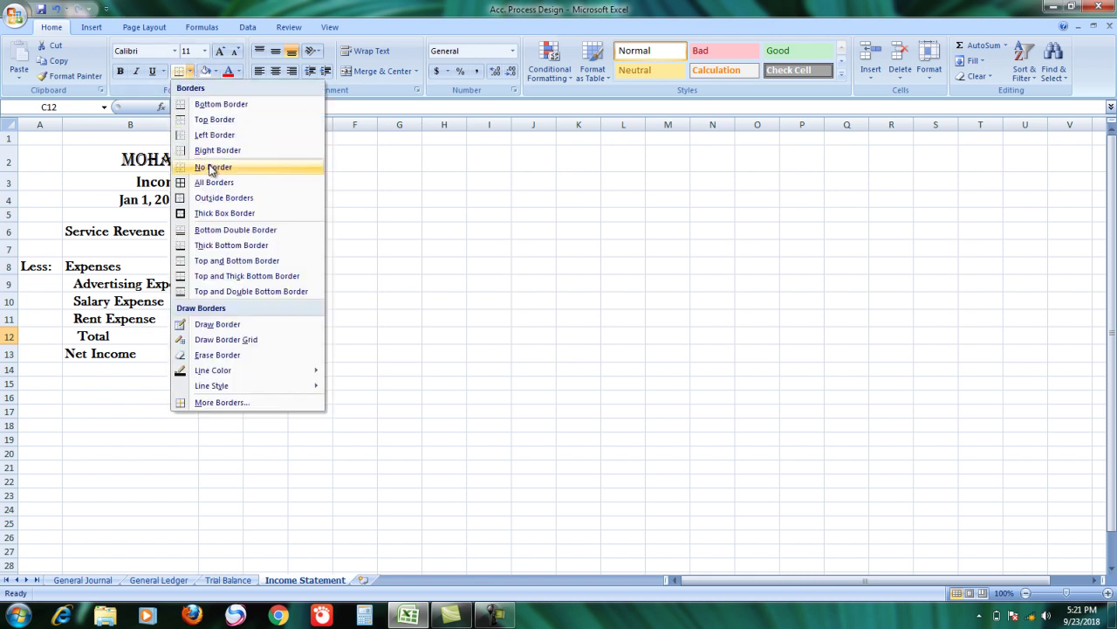
left_click(213, 164)
left_click(263, 337)
left_click(235, 338)
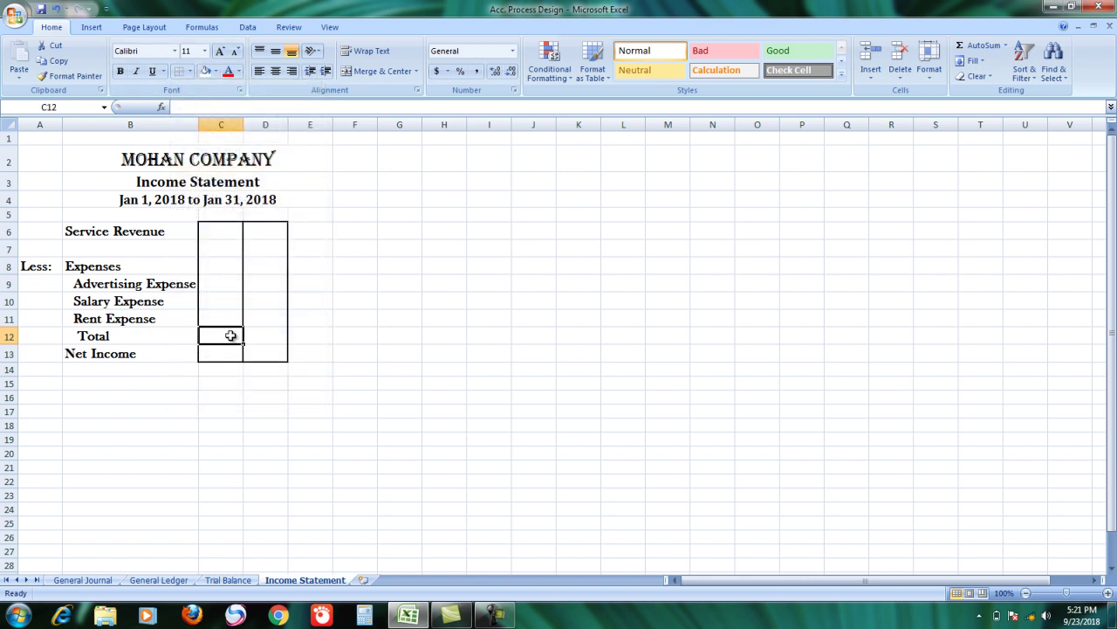
left_click(190, 71)
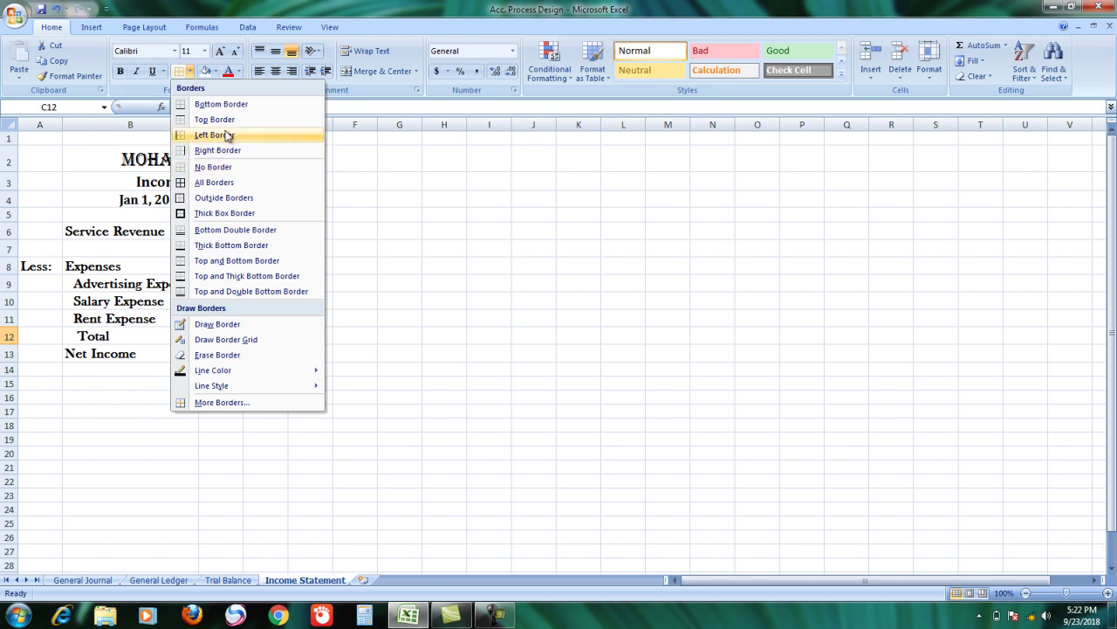
left_click(215, 119)
Step: Apply a thick box border around the Net Income amount cell D13
left_click(273, 350)
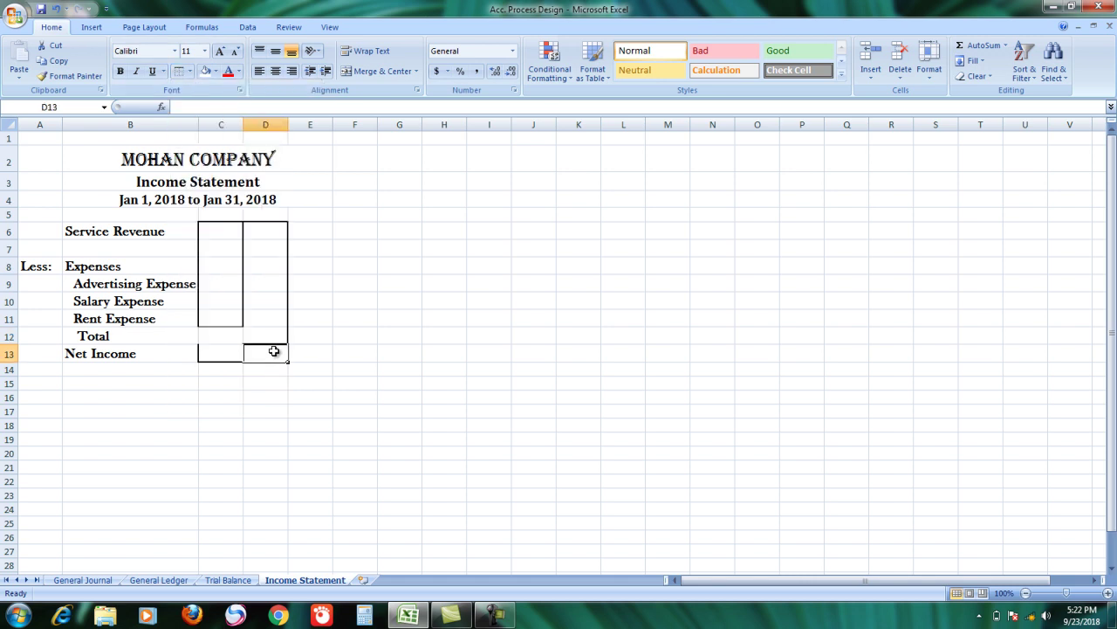
left_click(190, 71)
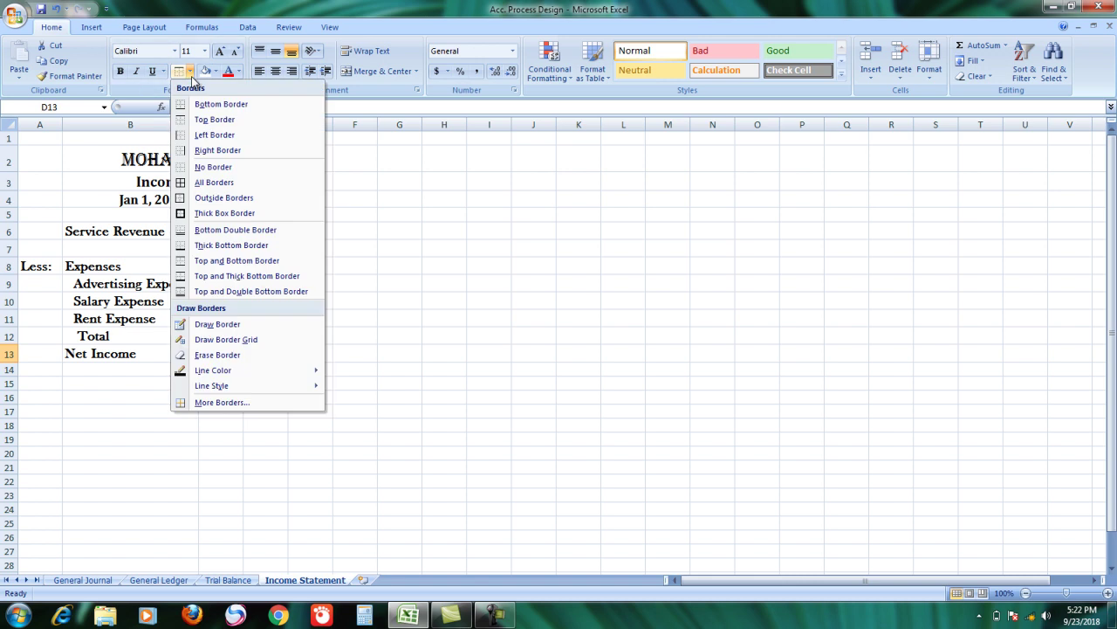
left_click(208, 213)
left_click(214, 300)
left_click(279, 333)
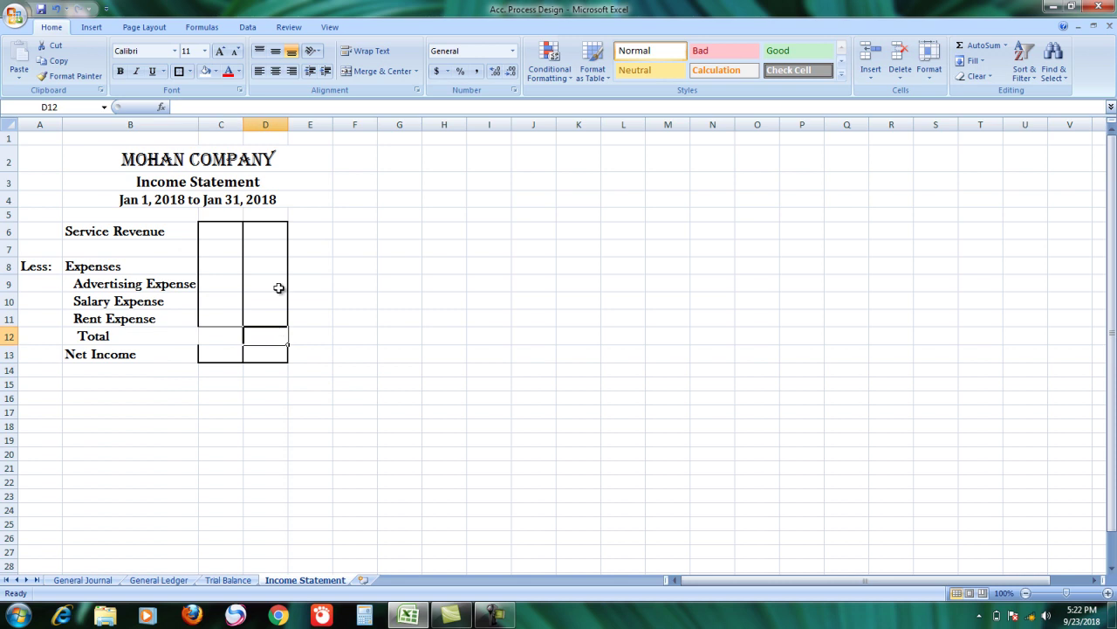
Step: Format C6:D13 with the dollar accounting number format and reduce its decimal places
left_click(223, 229)
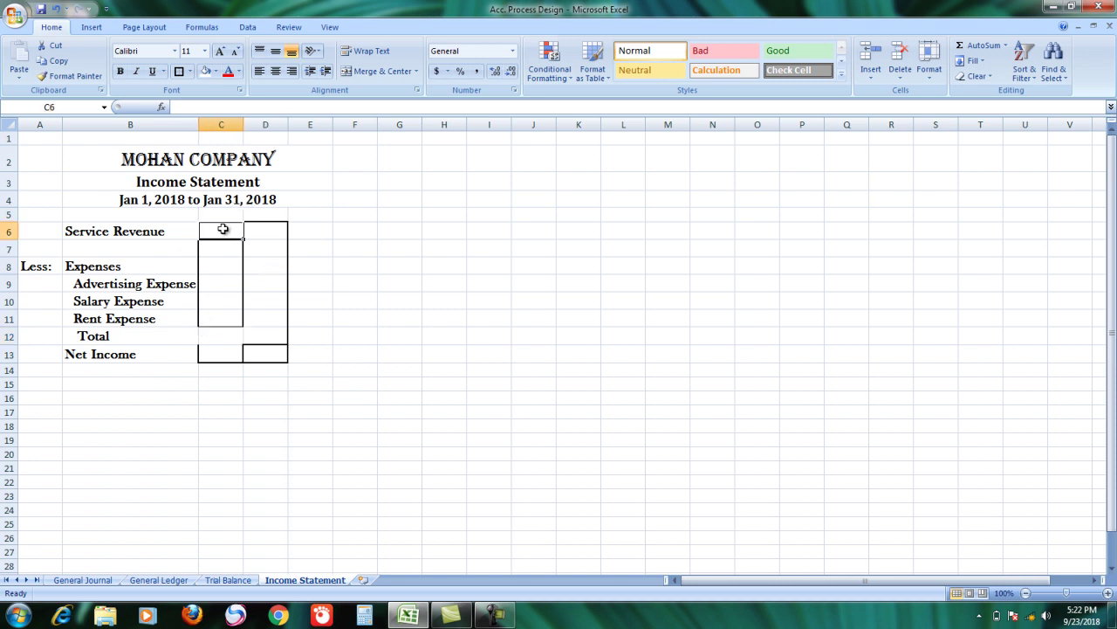
left_click(255, 231)
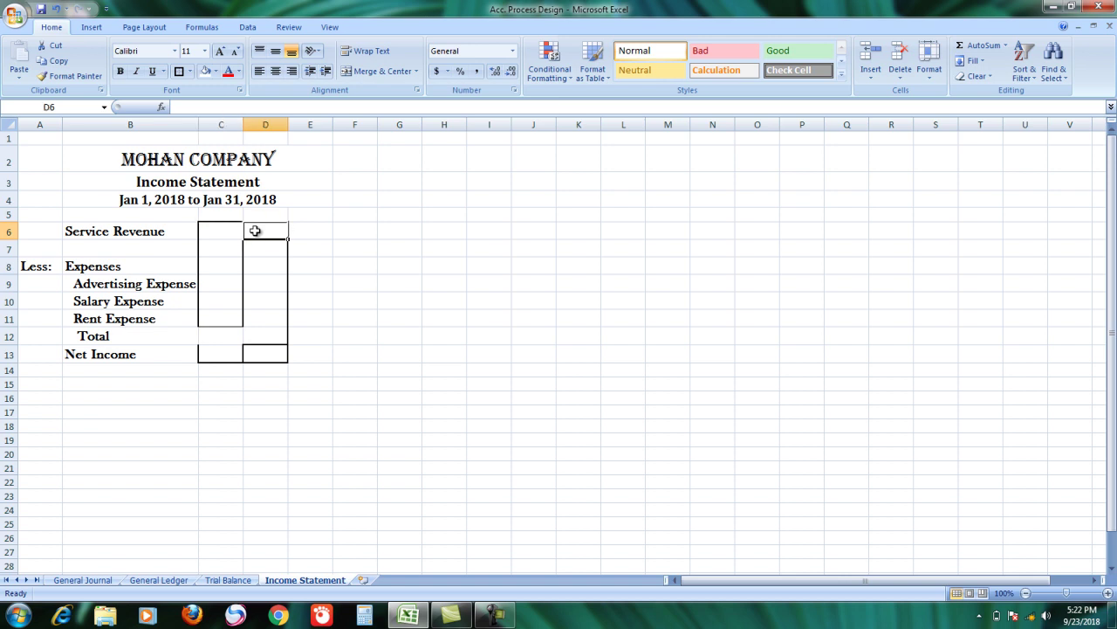
left_click_drag(230, 230, 273, 356)
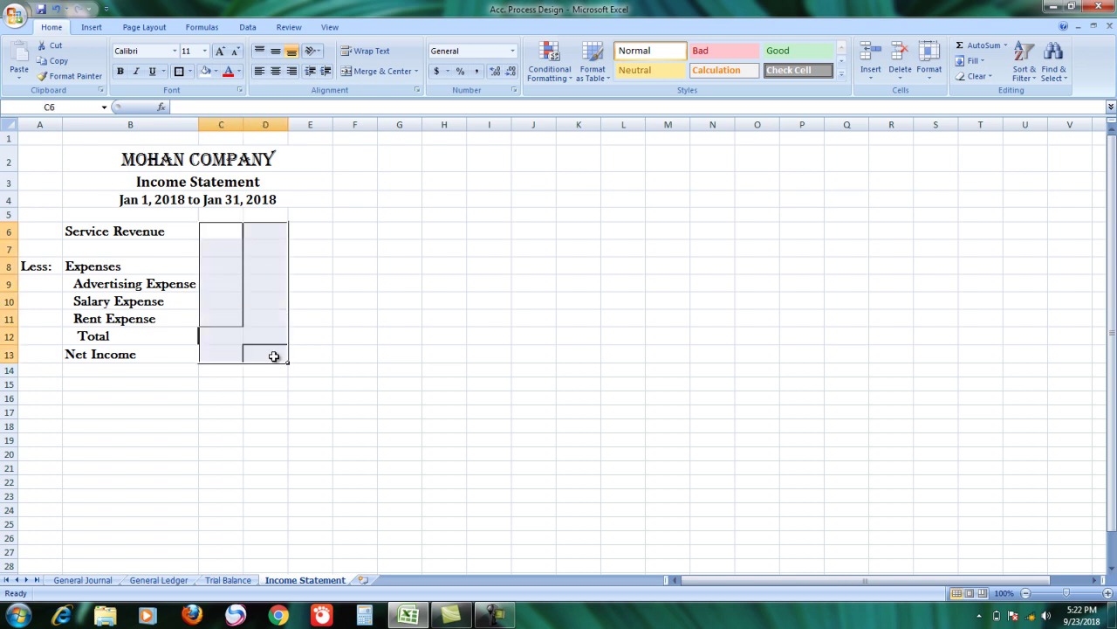
left_click(439, 71)
left_click(511, 71)
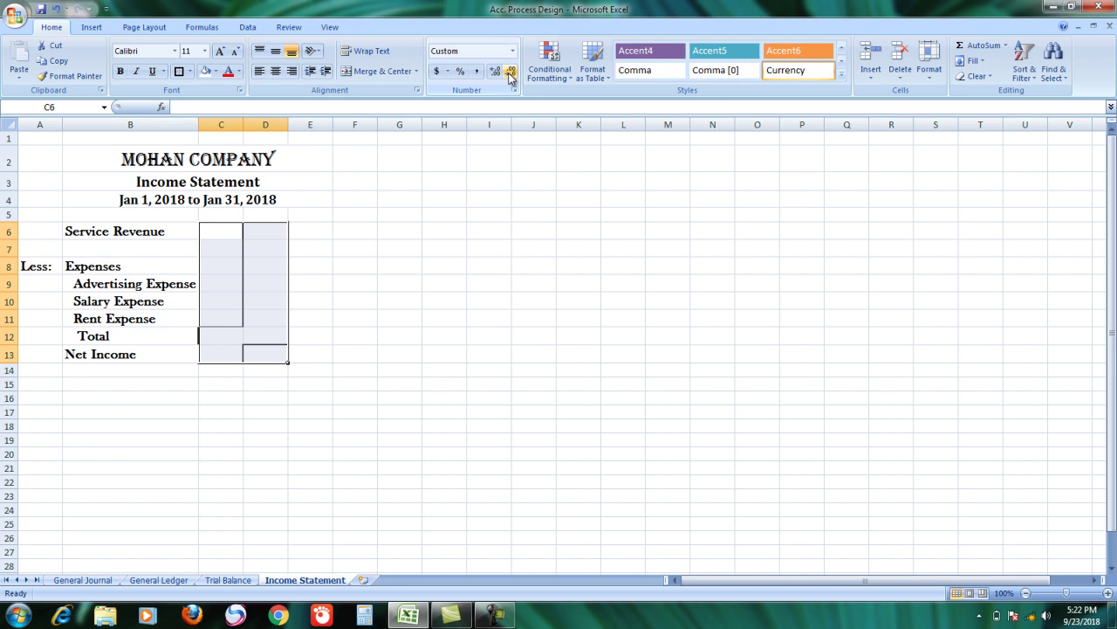
Step: Enter a placeholder amount of 0 for Service Revenue in cell D6
left_click(262, 233)
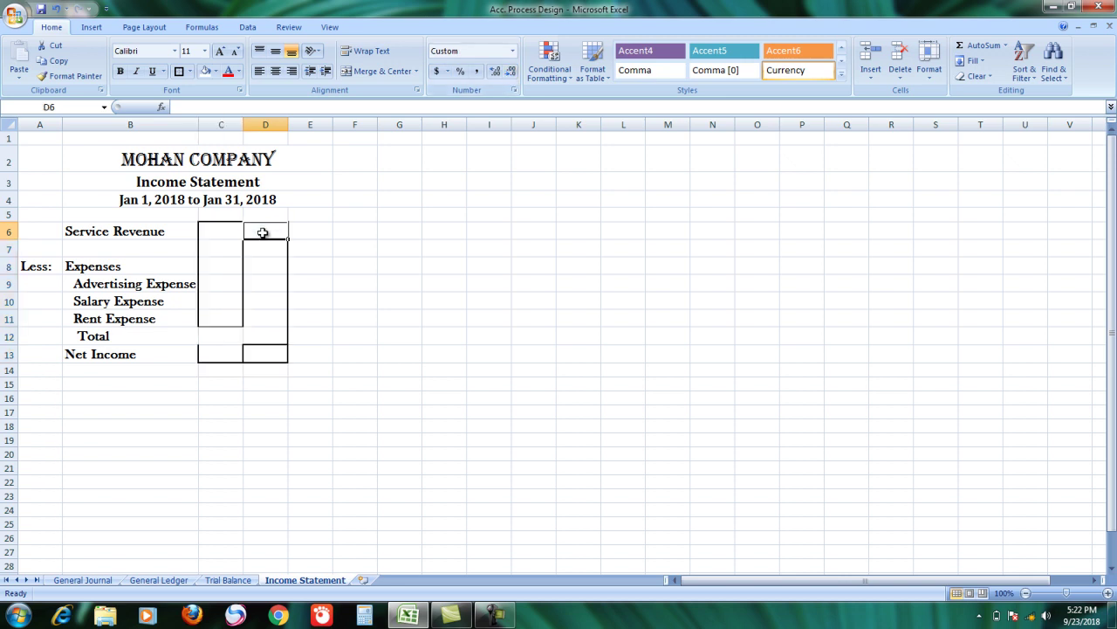
type("0")
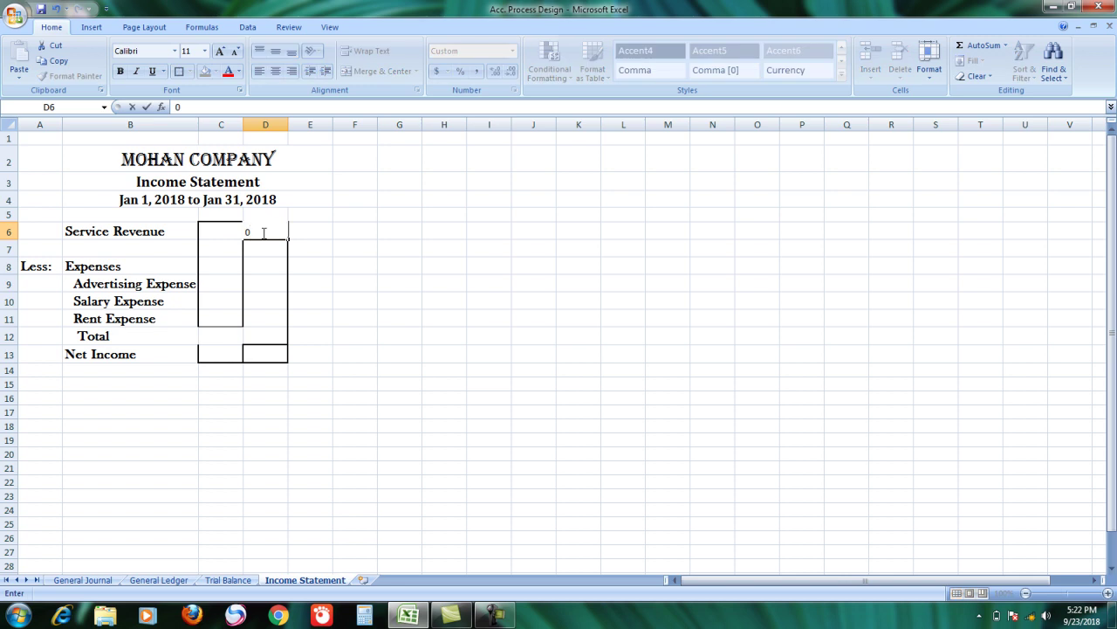
key("Return")
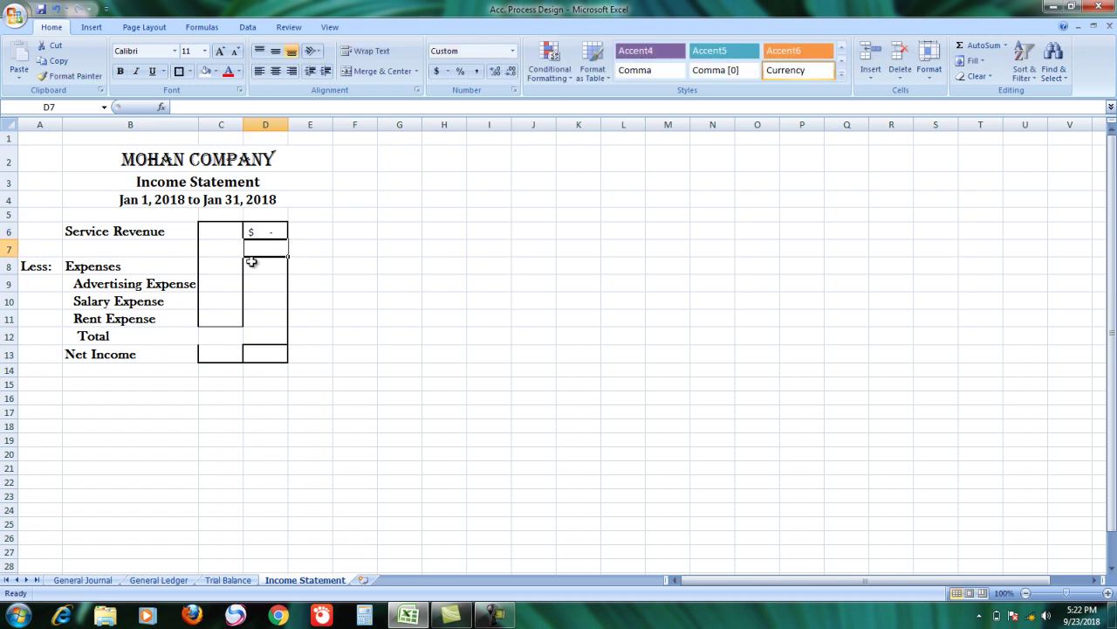
Step: Enter placeholder amounts of 0 for the advertising, salary and rent expenses in C9, C10 and C11
left_click(223, 286)
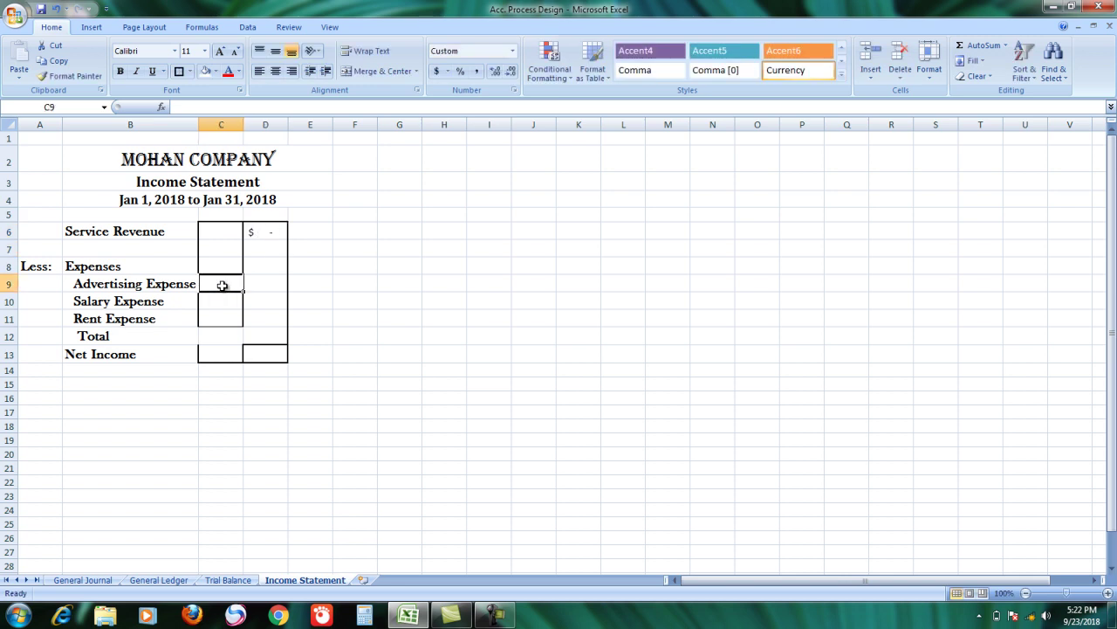
type("0")
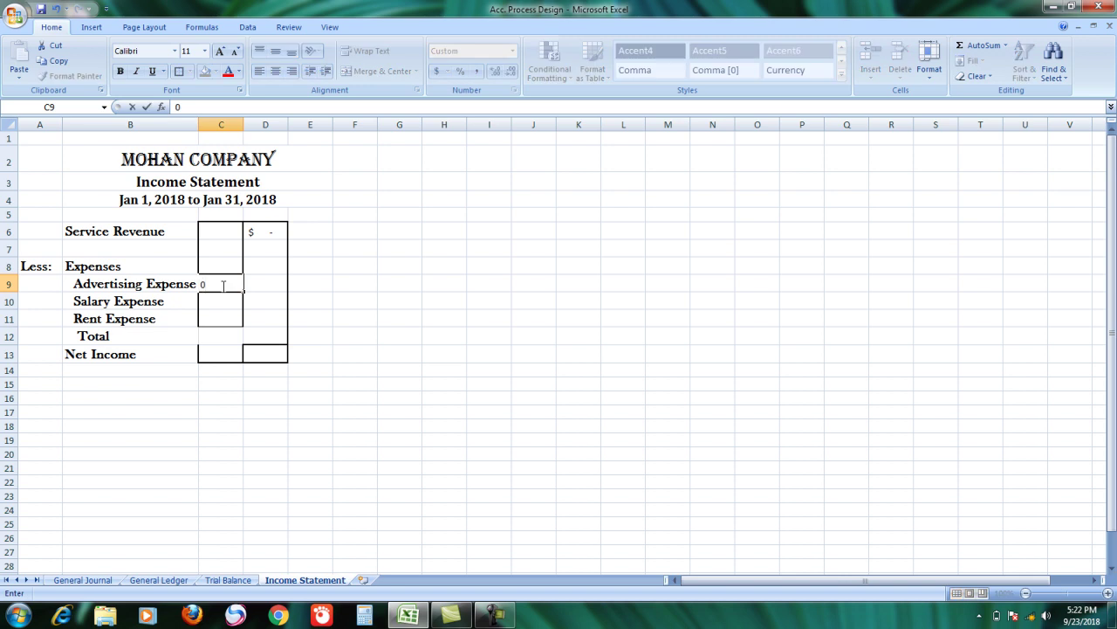
key("Return")
type("0")
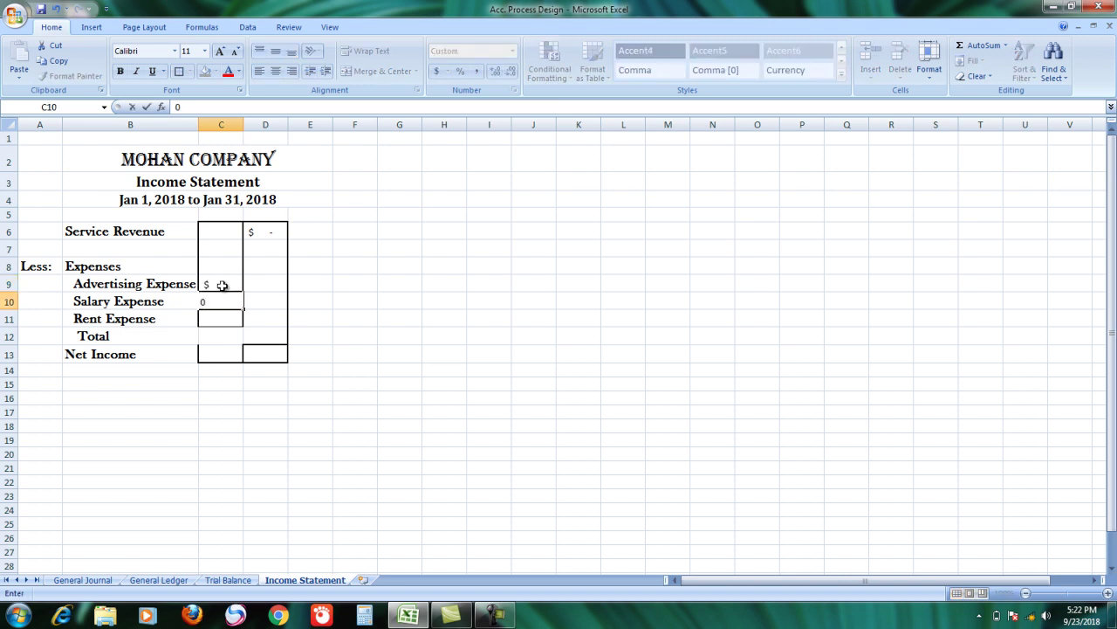
key("Return")
type("0")
key("Return")
Step: Enter the formula =SUM(C9:C11) in cell D12 to total the three expenses
left_click(260, 337)
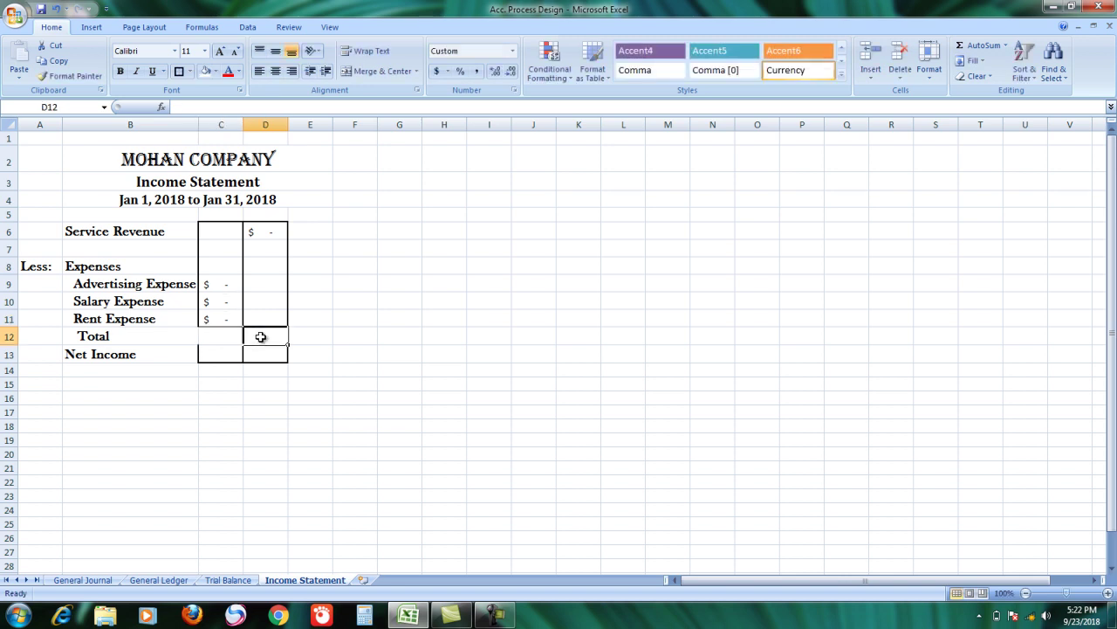
type("=")
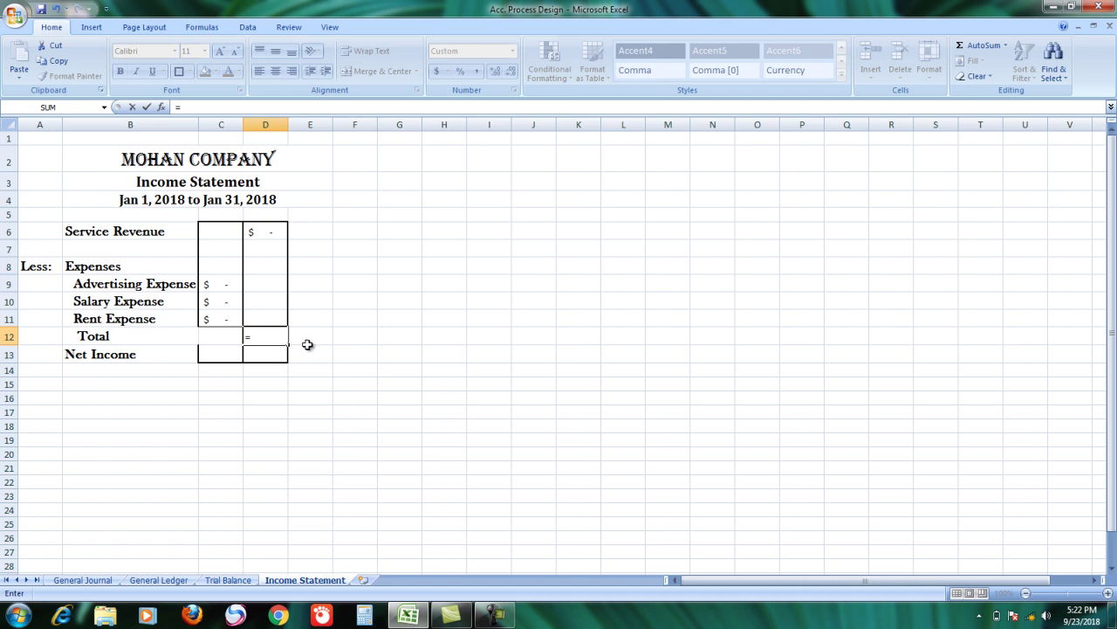
type("sum")
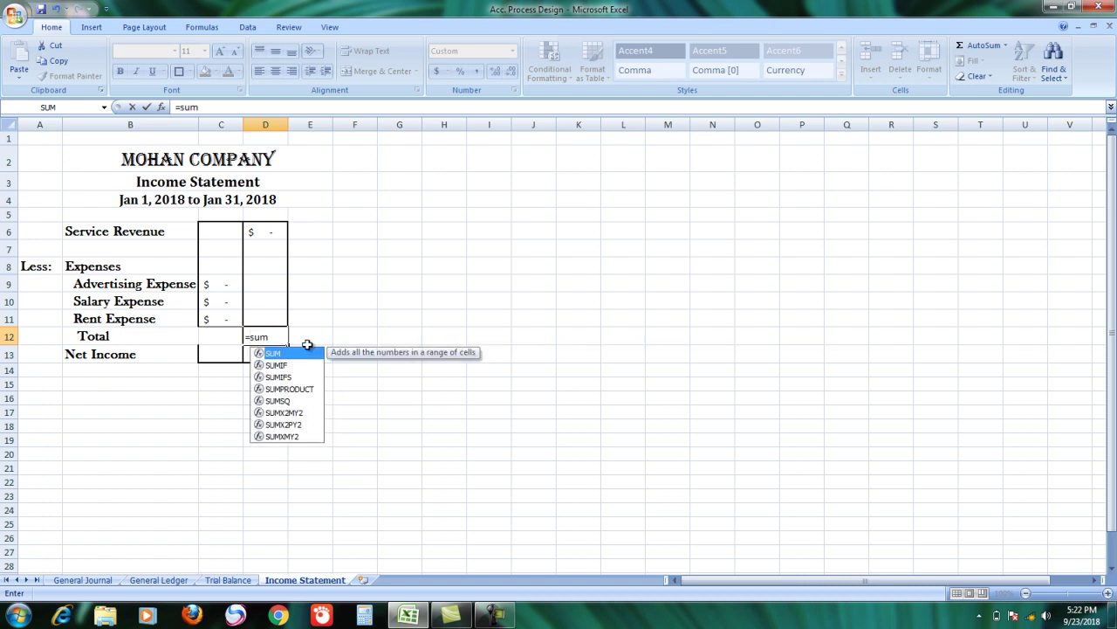
type("(")
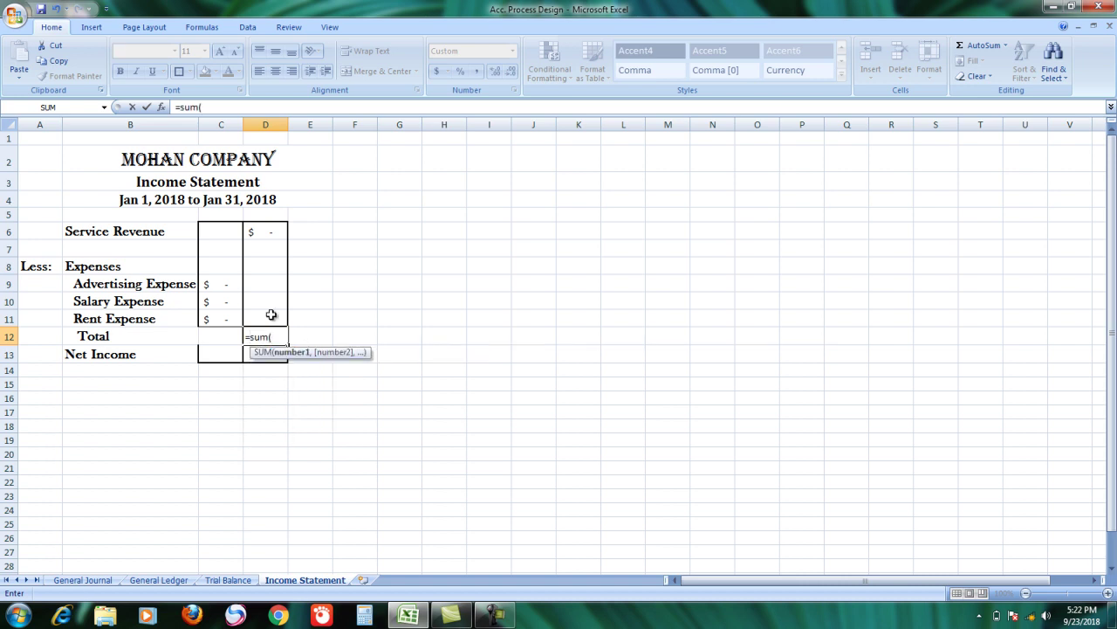
left_click_drag(222, 282, 224, 325)
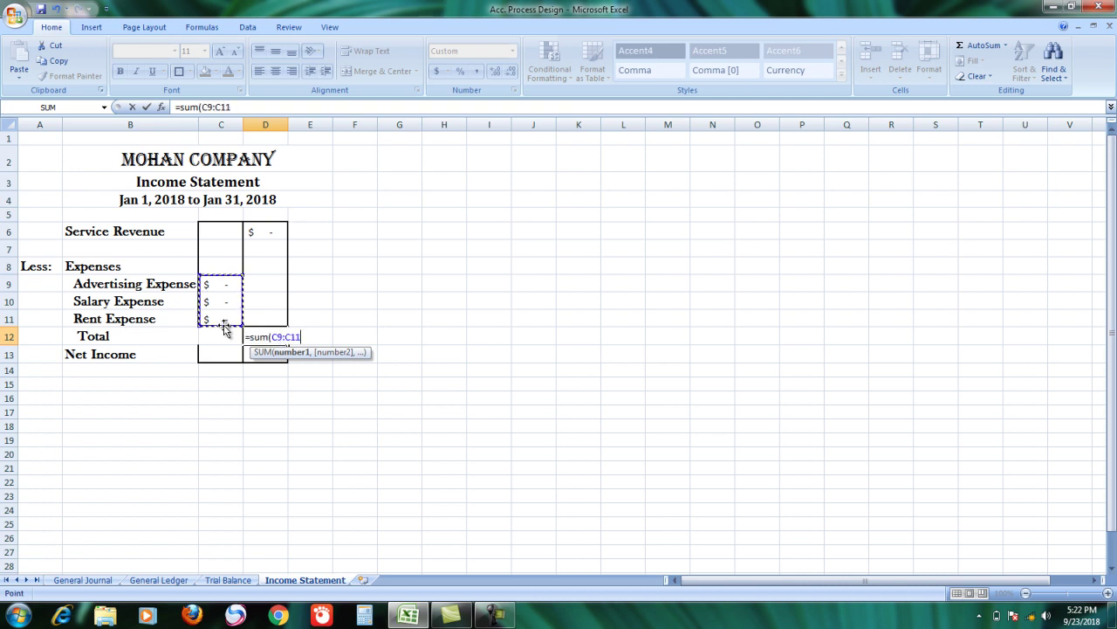
type(")")
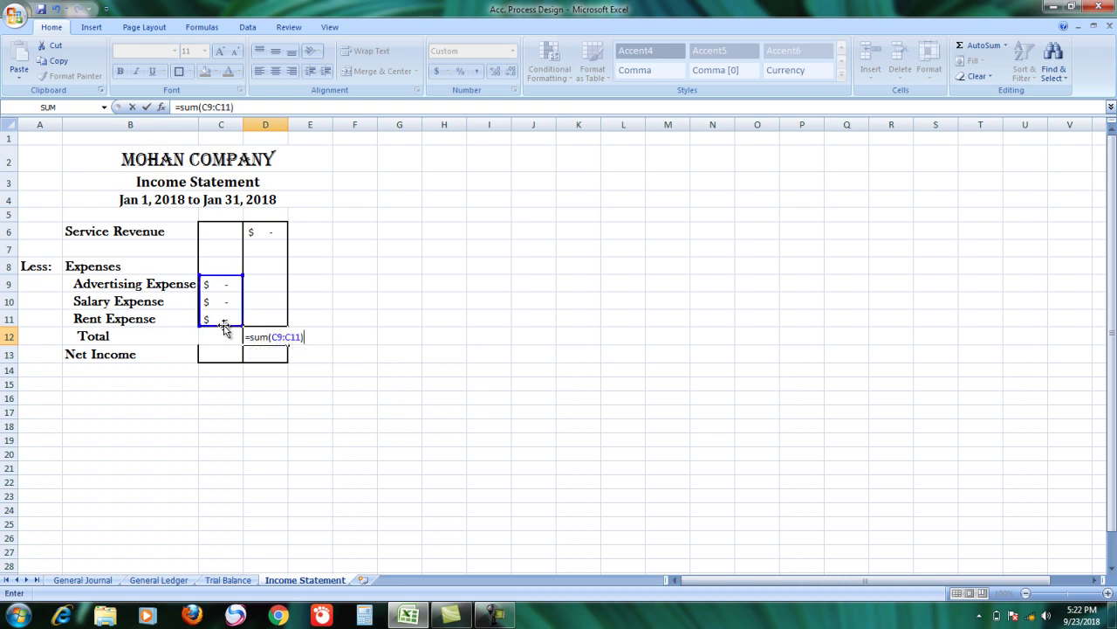
key("Return")
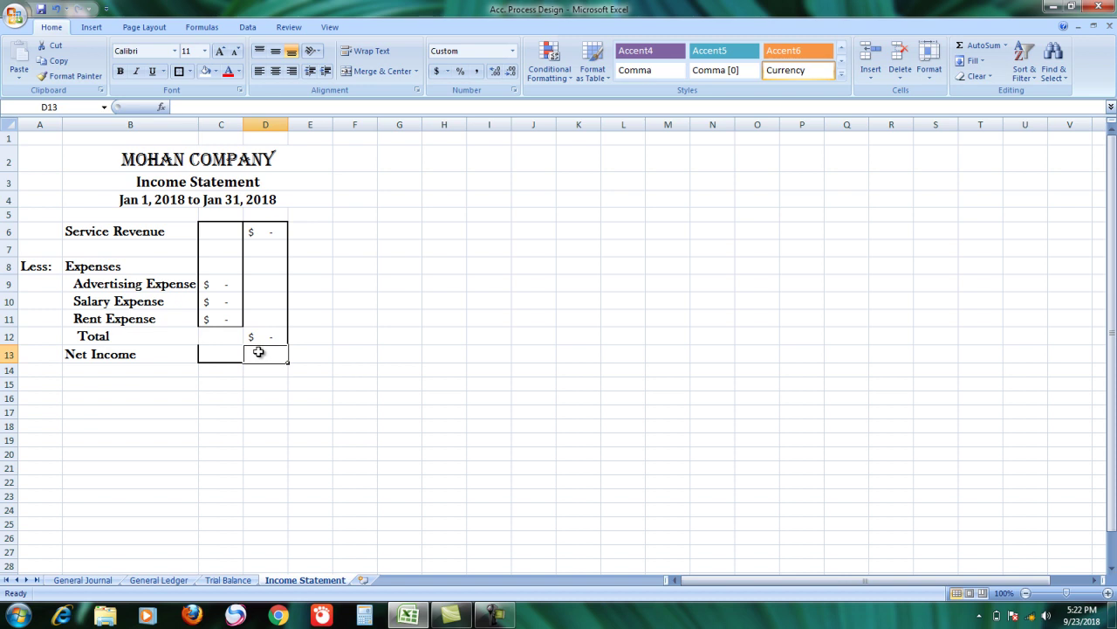
Step: Enter the formula =D6-D12 in cell D13 to calculate Net Income from Service Revenue less total expenses
type("=")
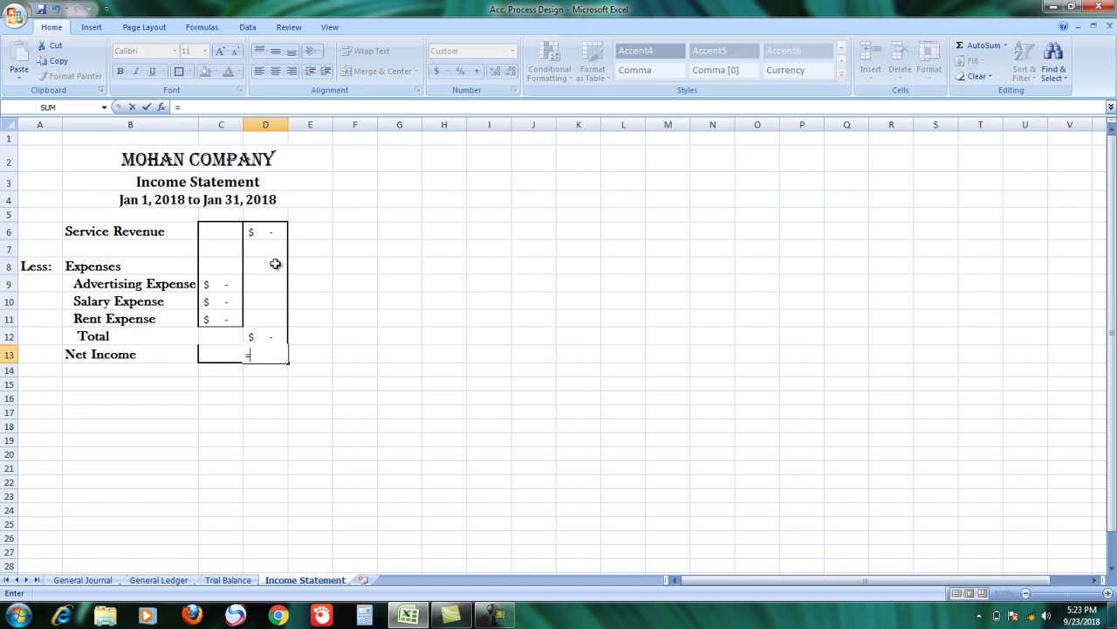
left_click(273, 232)
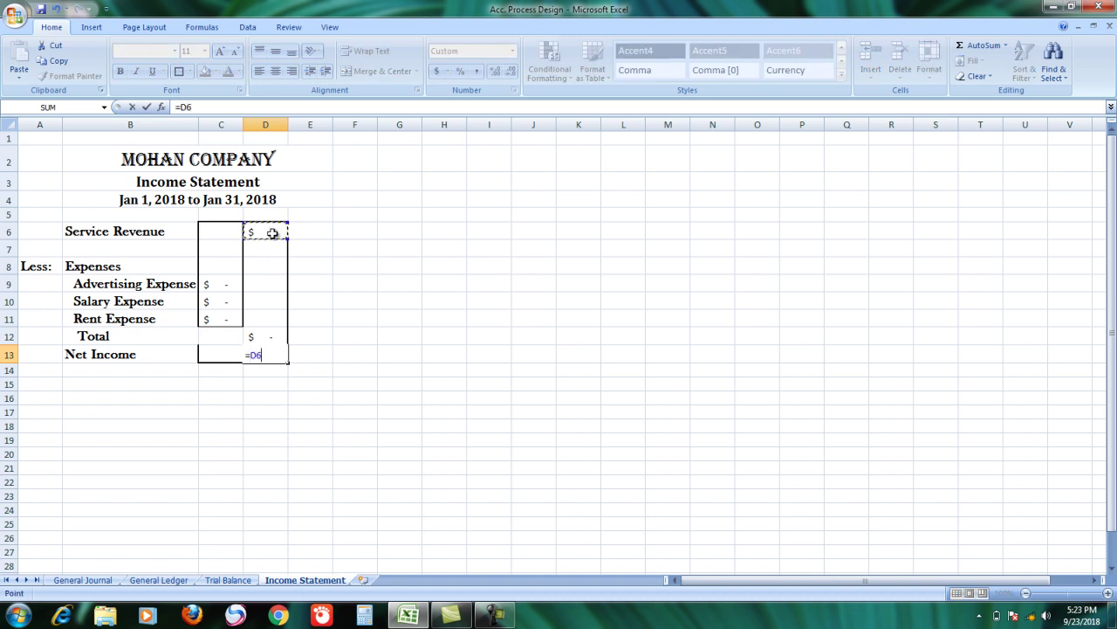
type("-")
left_click(271, 332)
key("Return")
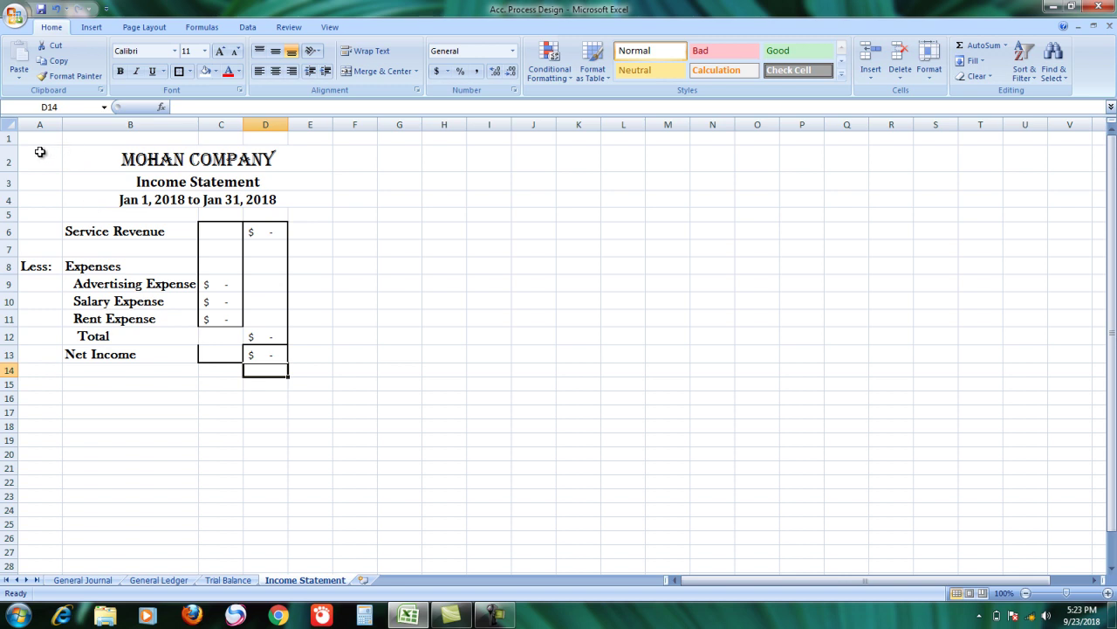
Step: Apply a thick box border around the whole statement area A1:E14
left_click(234, 230)
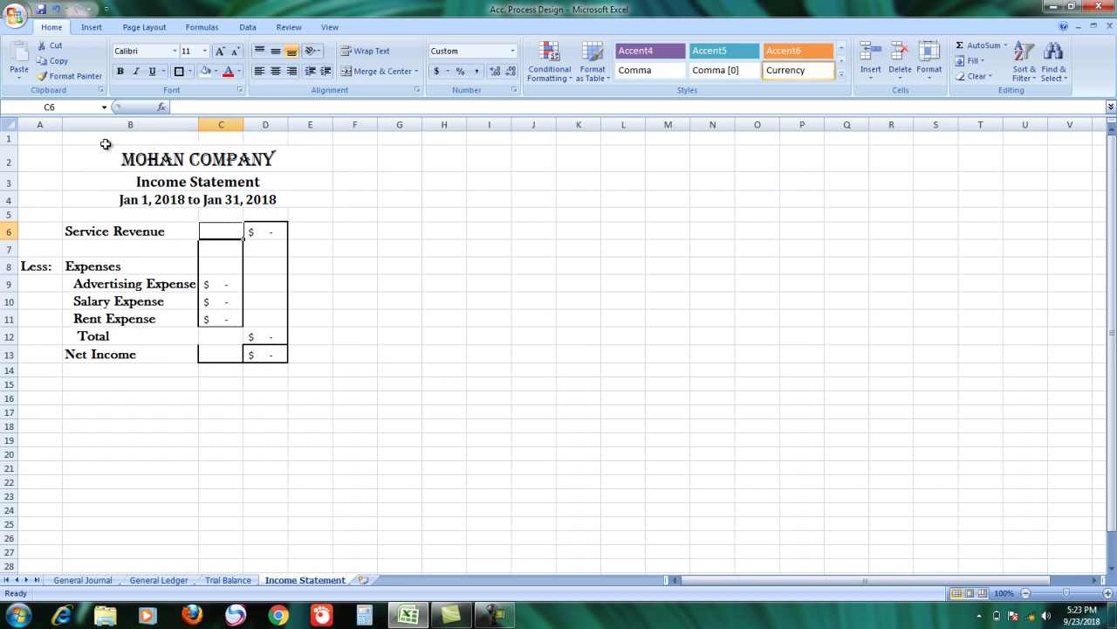
left_click_drag(47, 133, 307, 371)
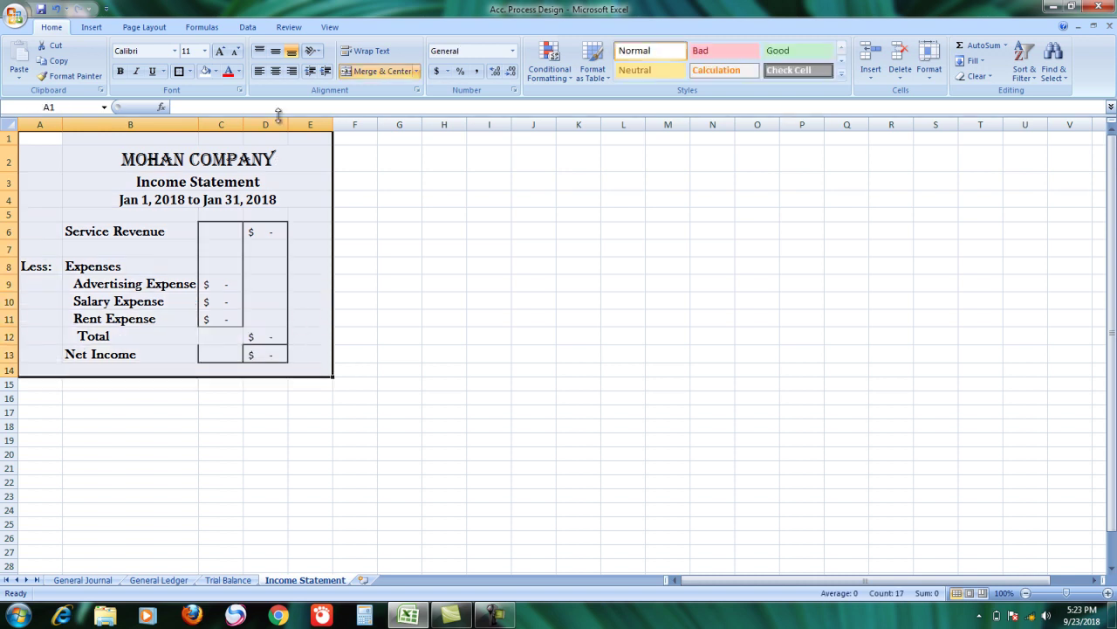
left_click(191, 72)
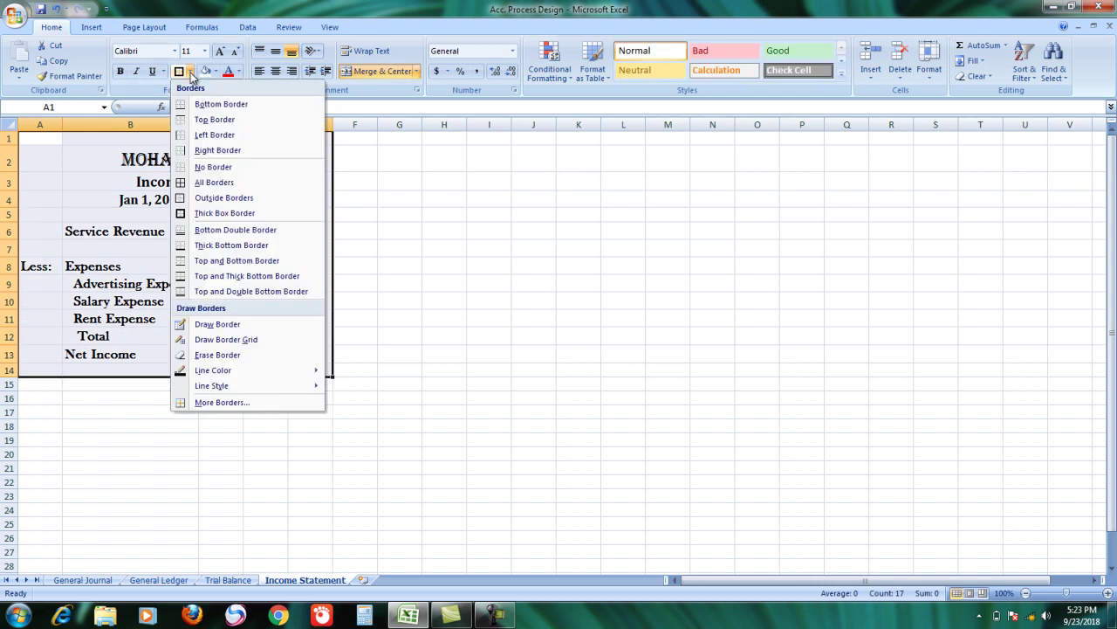
left_click(228, 212)
left_click(278, 248)
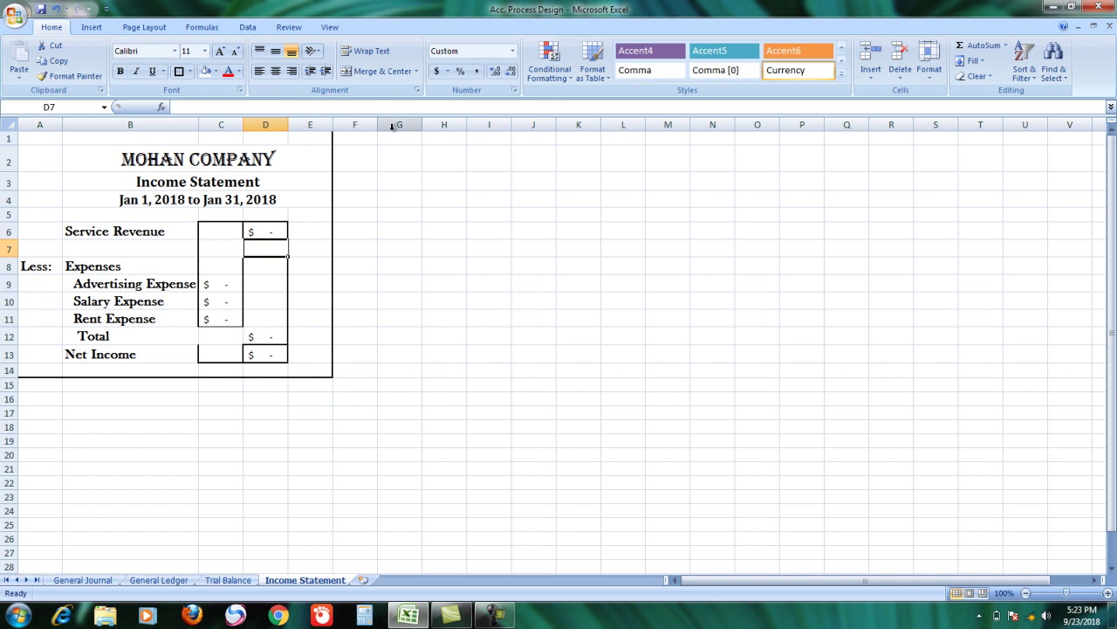
Step: Hide all unused columns from G through the last column of the sheet
left_click_drag(392, 126, 751, 129)
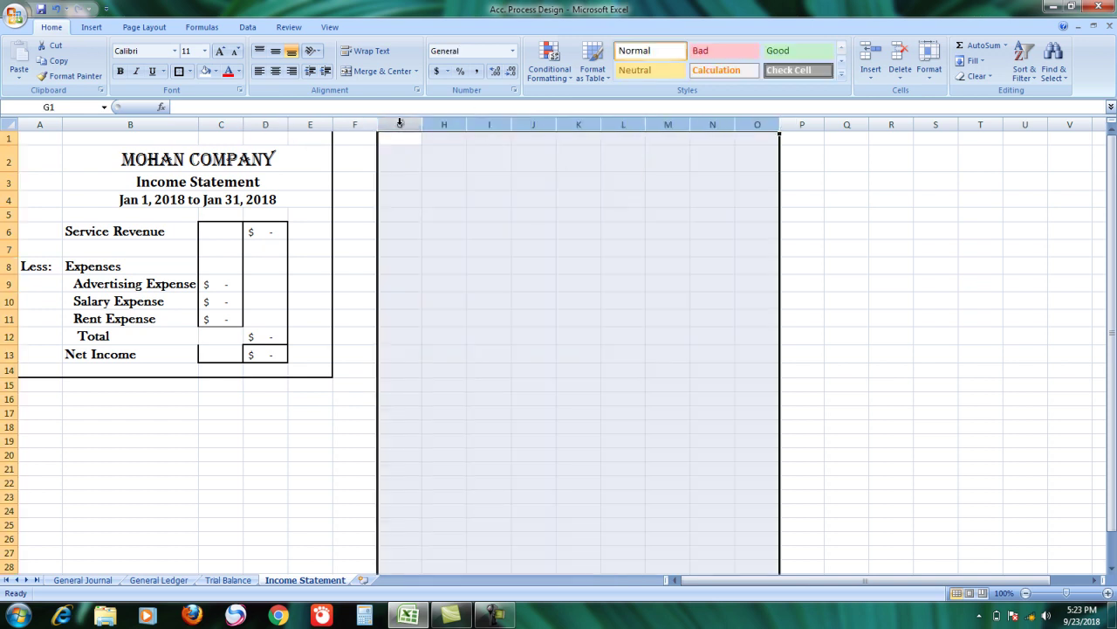
left_click_drag(400, 124, 400, 123)
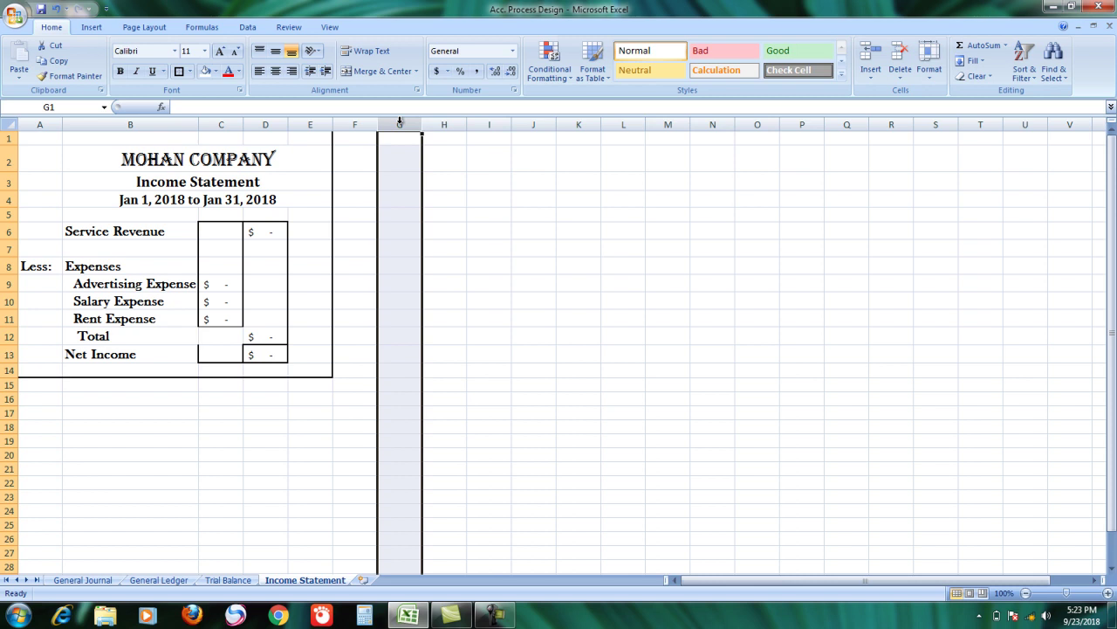
key("ctrl+shift+Right")
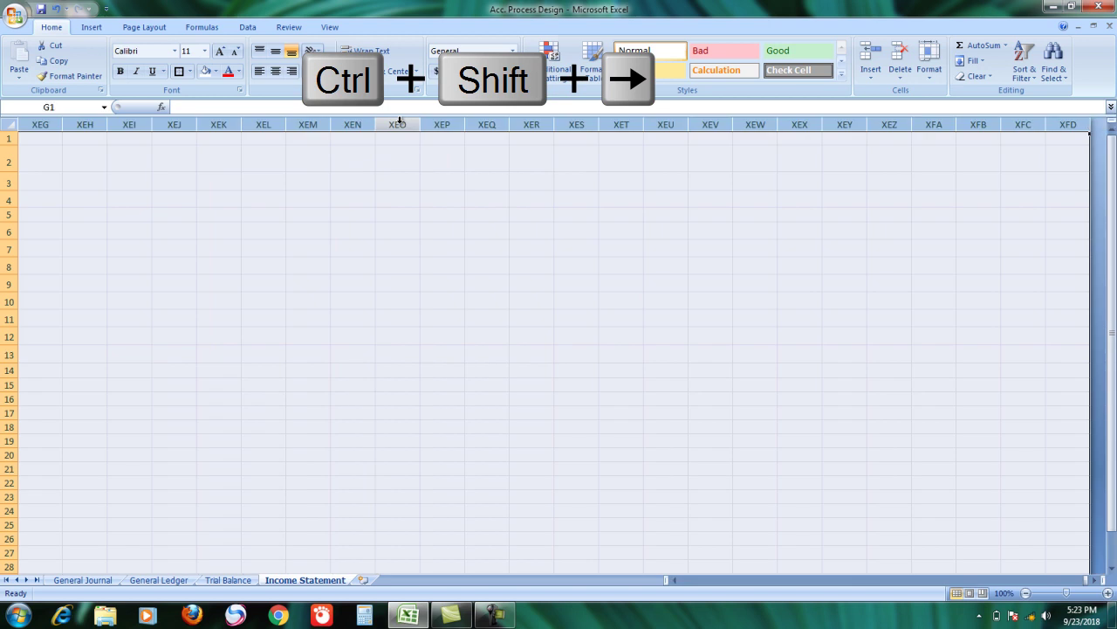
right_click(400, 122)
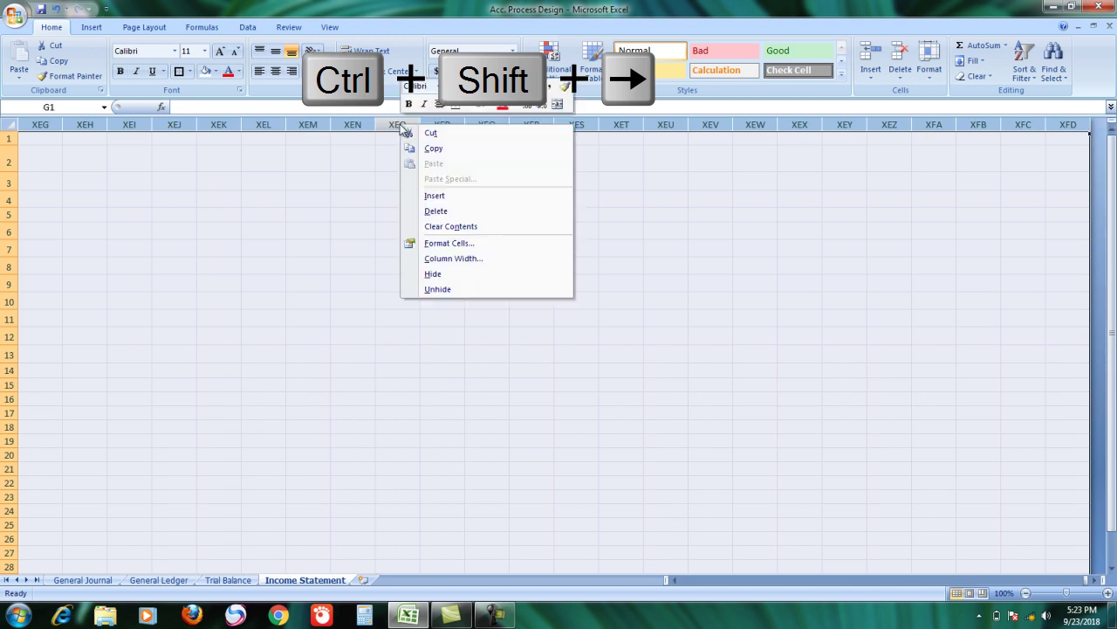
left_click(489, 276)
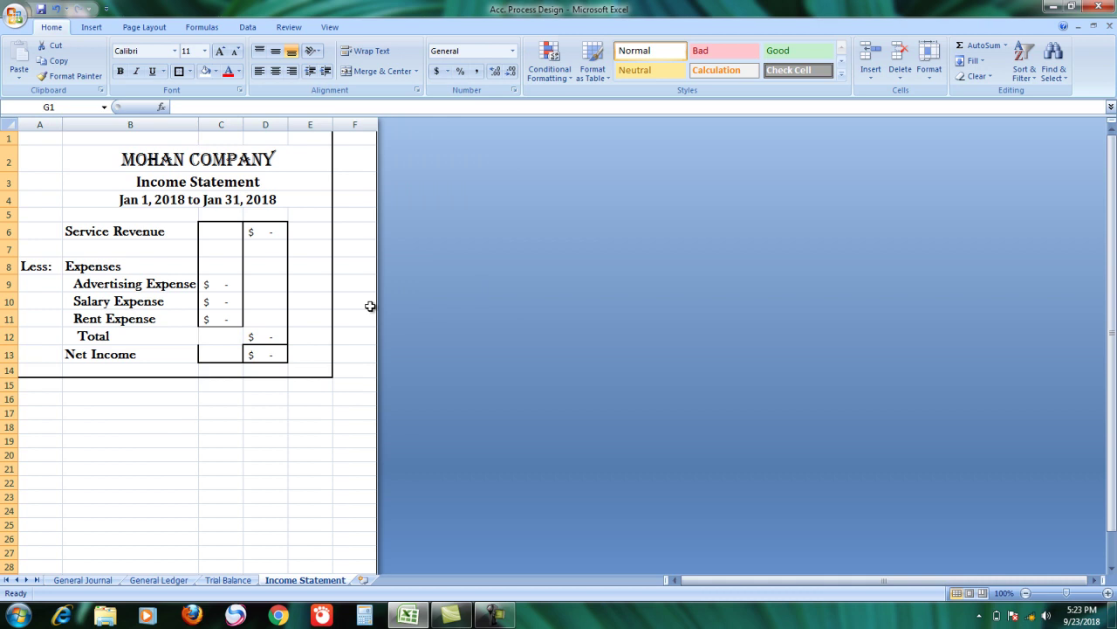
Step: Hide all unused rows from row 16 through the last row of the sheet
left_click(7, 399)
key("ctrl+shift+Down")
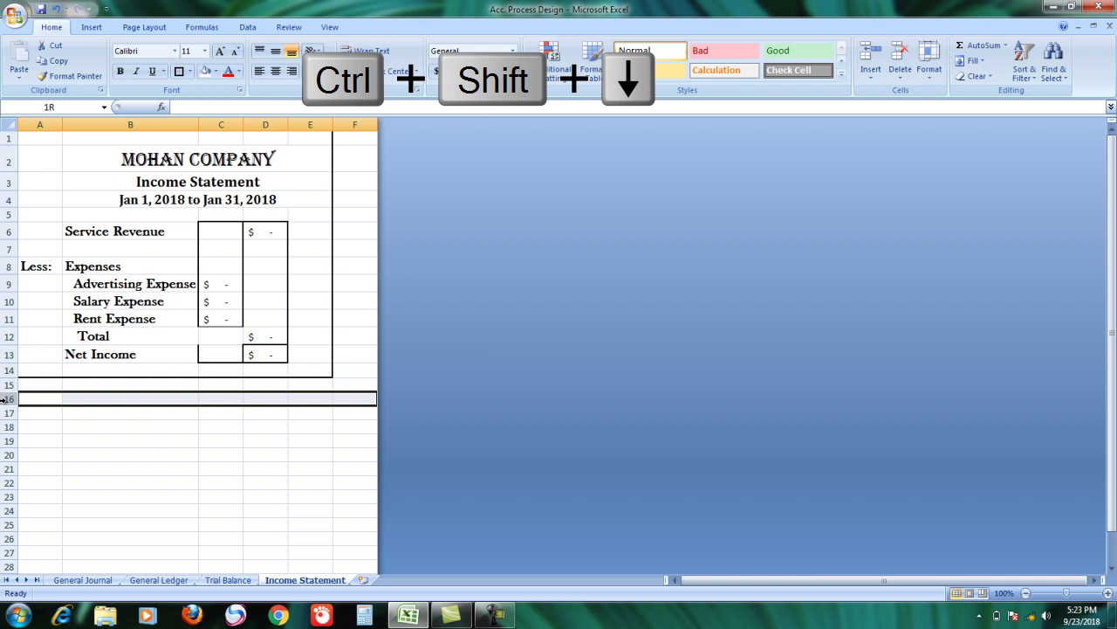
key("ctrl+shift+Down")
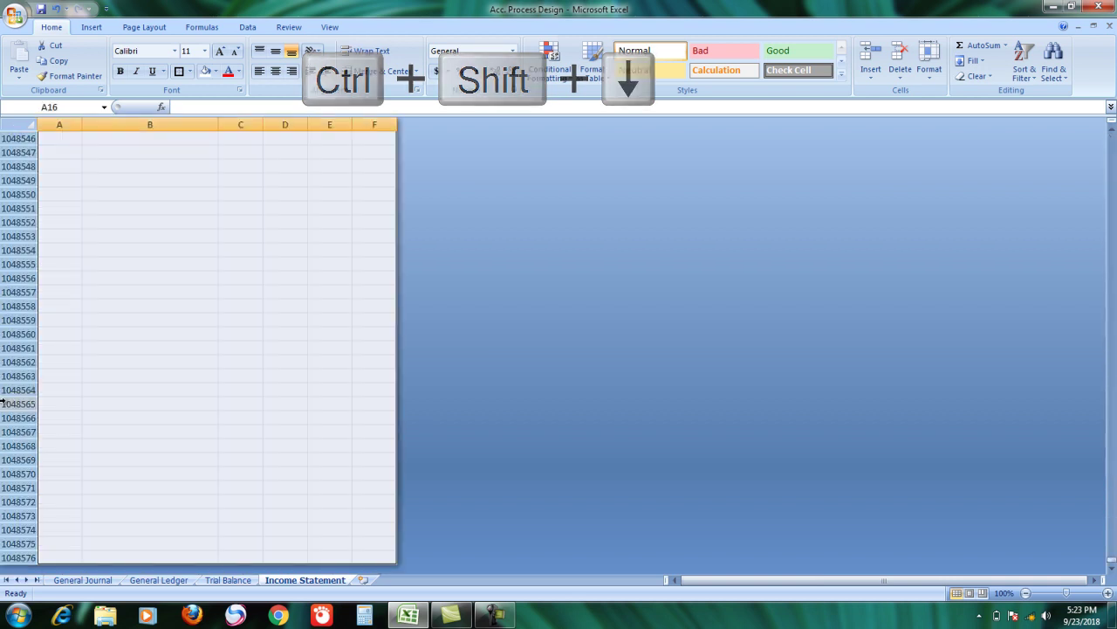
right_click(7, 362)
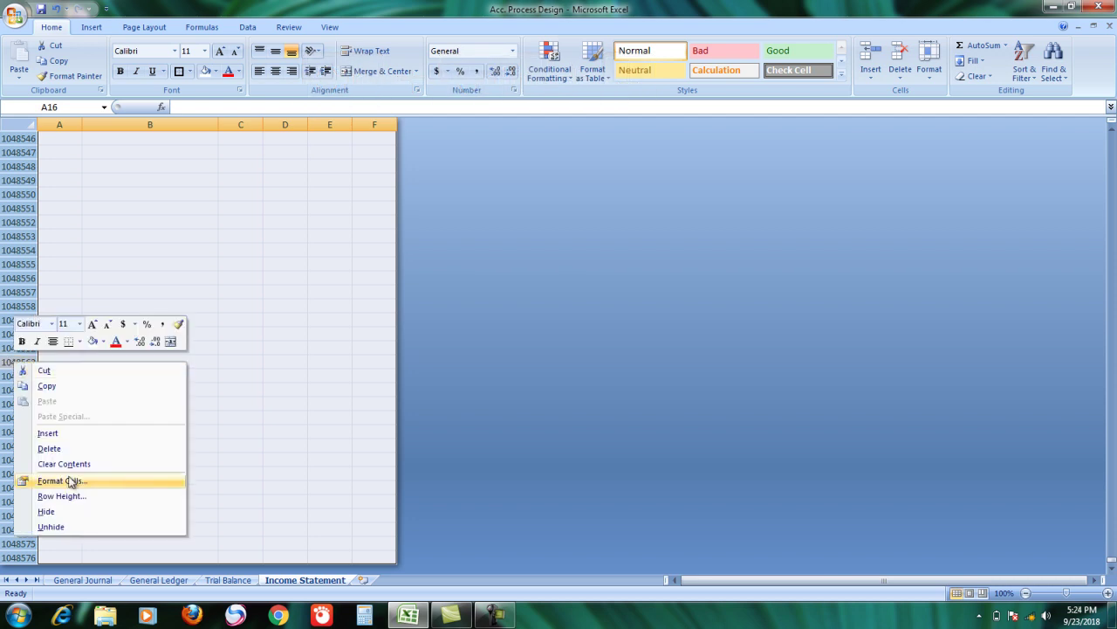
left_click(54, 512)
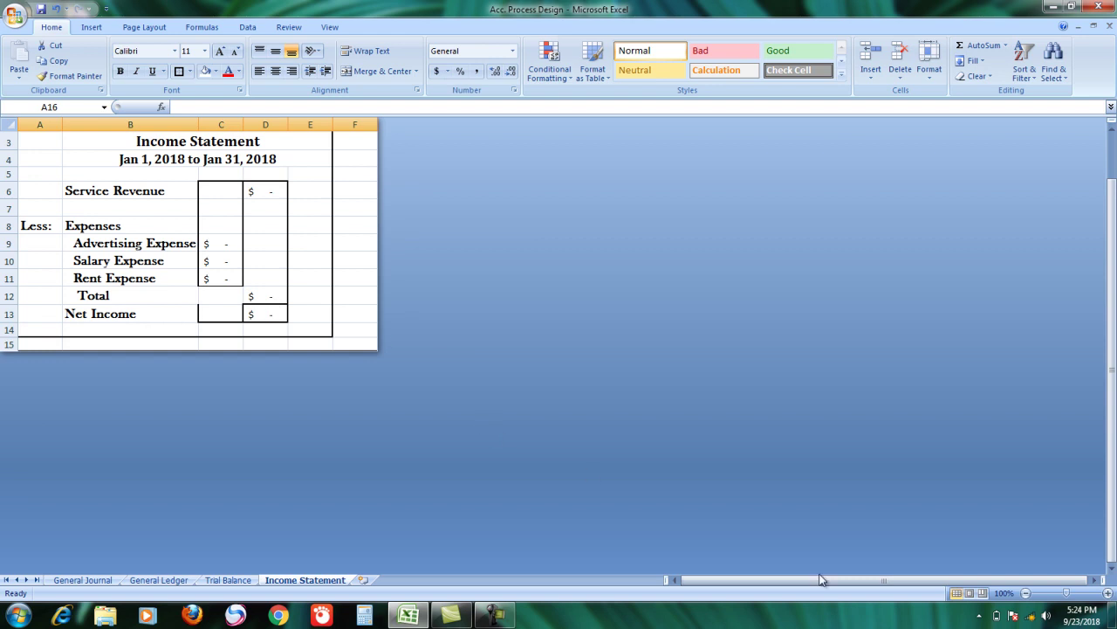
Step: Enlarge the Income Statement worksheet's display to 160%
left_click(1107, 594)
left_click(1107, 594)
left_click(1108, 594)
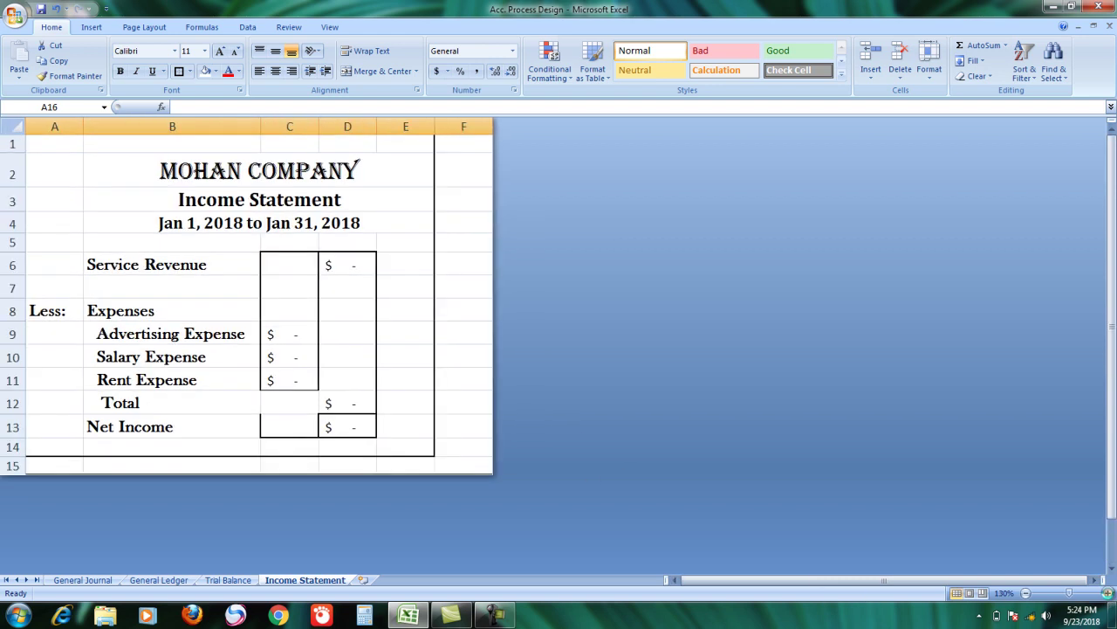
left_click(1109, 595)
left_click(1109, 595)
left_click(1108, 595)
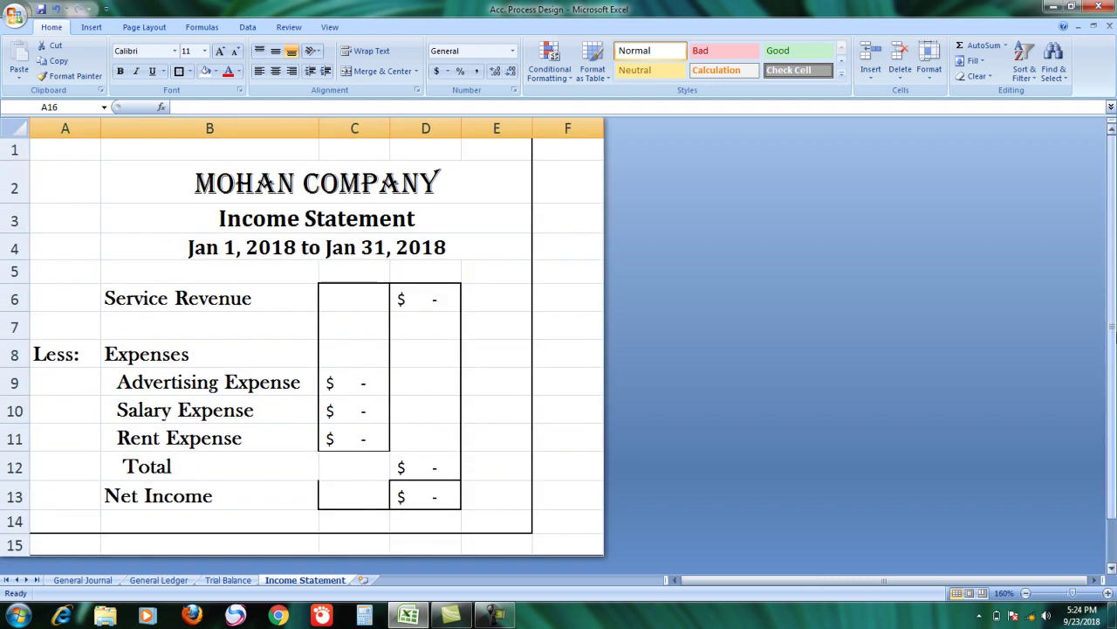
Step: Turn off the gridlines on the Income Statement sheet
left_click_drag(78, 151, 544, 533)
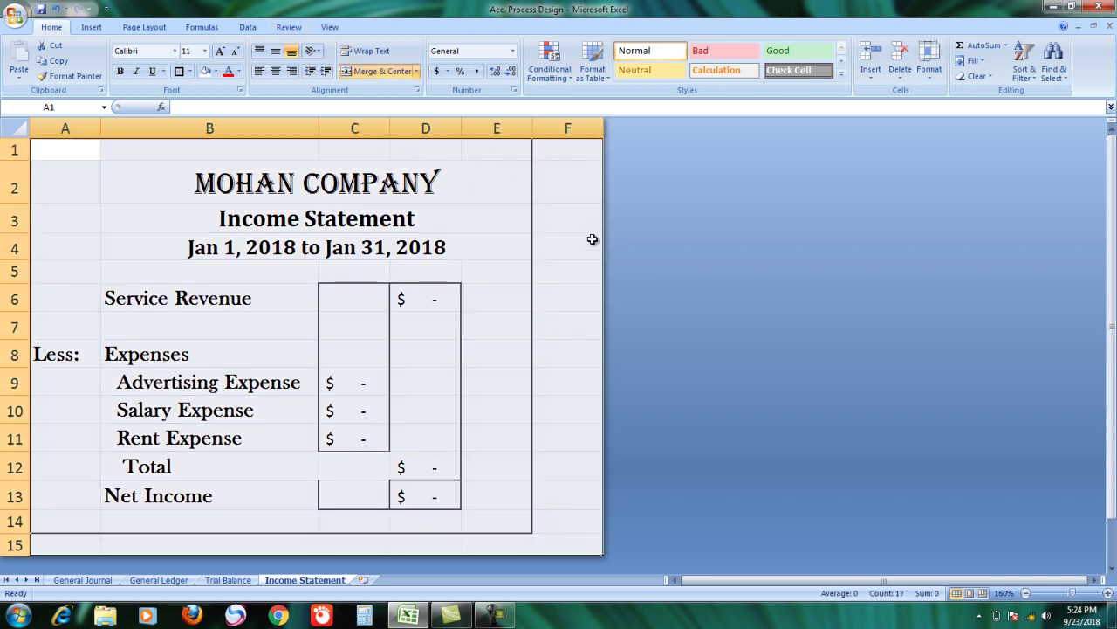
left_click(579, 179)
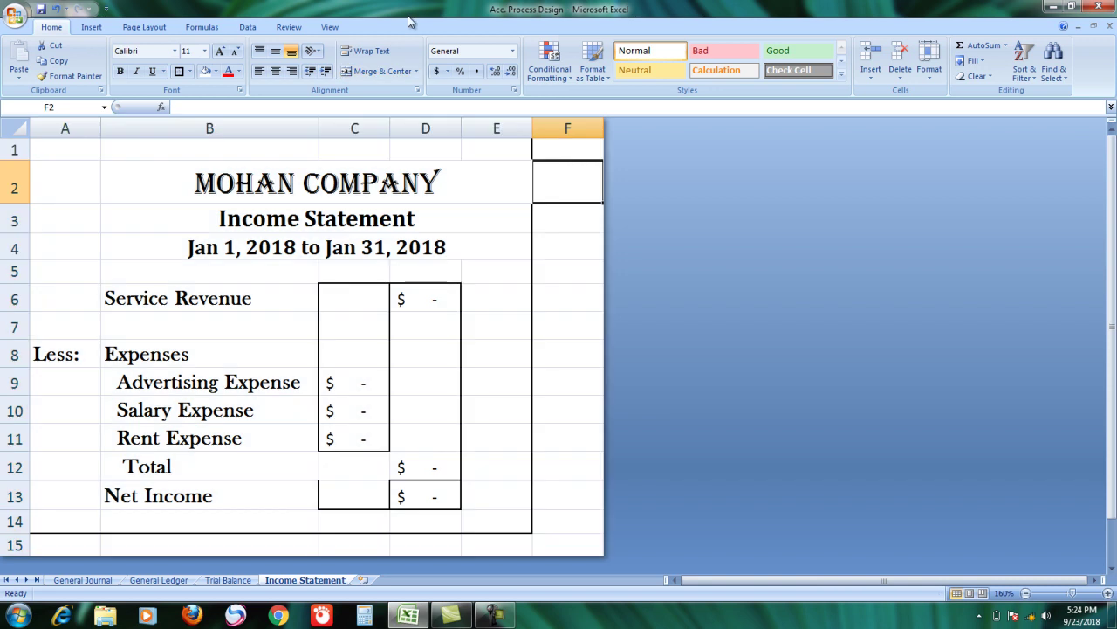
left_click(329, 27)
left_click(219, 63)
left_click(140, 176)
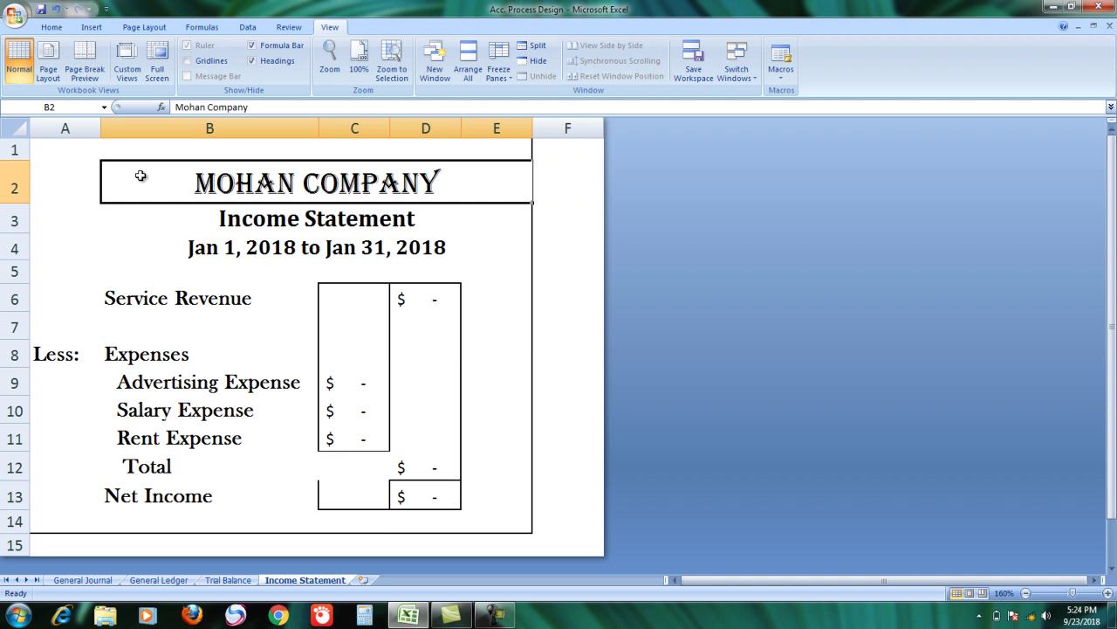
left_click(67, 165)
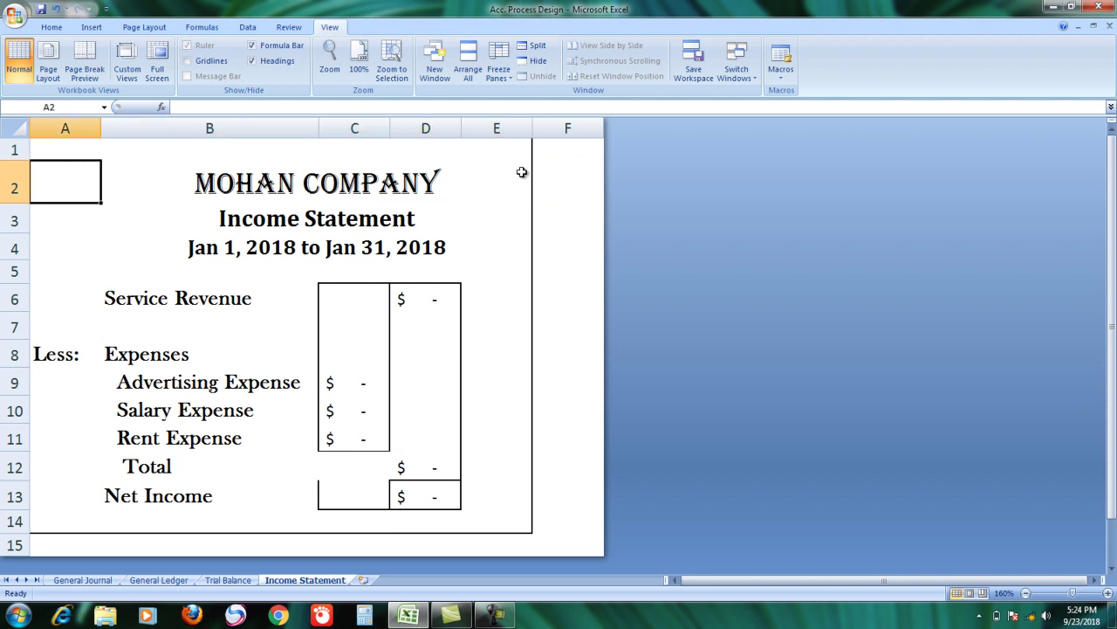
Step: Narrow column F and reduce the height of row 15 to slim margins beside the statement's border
left_click_drag(604, 126, 554, 124)
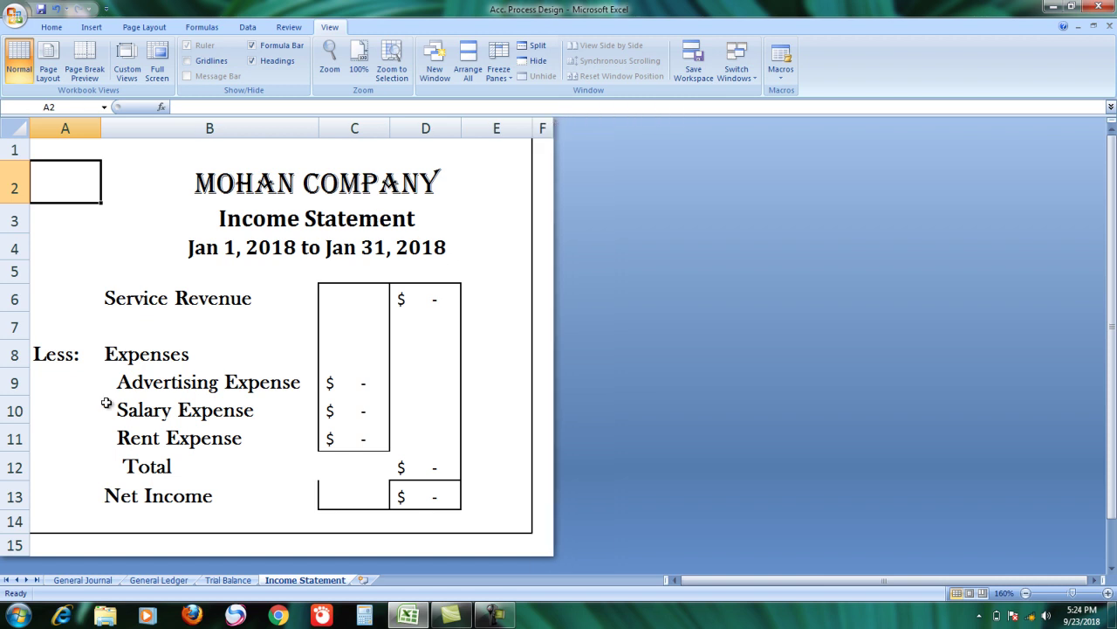
left_click(10, 546)
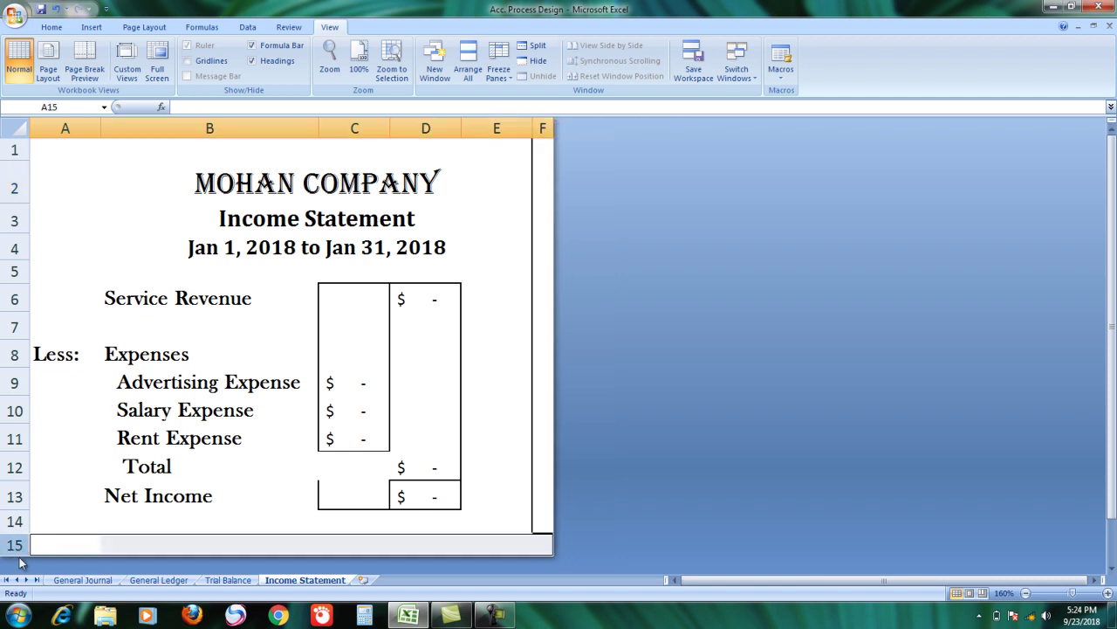
left_click_drag(17, 556, 15, 539)
Step: Review the statement's heading and the contents of the Service Revenue, Total and Net Income amount cells D6, D12 and D13
left_click_drag(96, 157, 435, 370)
left_click_drag(418, 583, 576, 526)
left_click(211, 170)
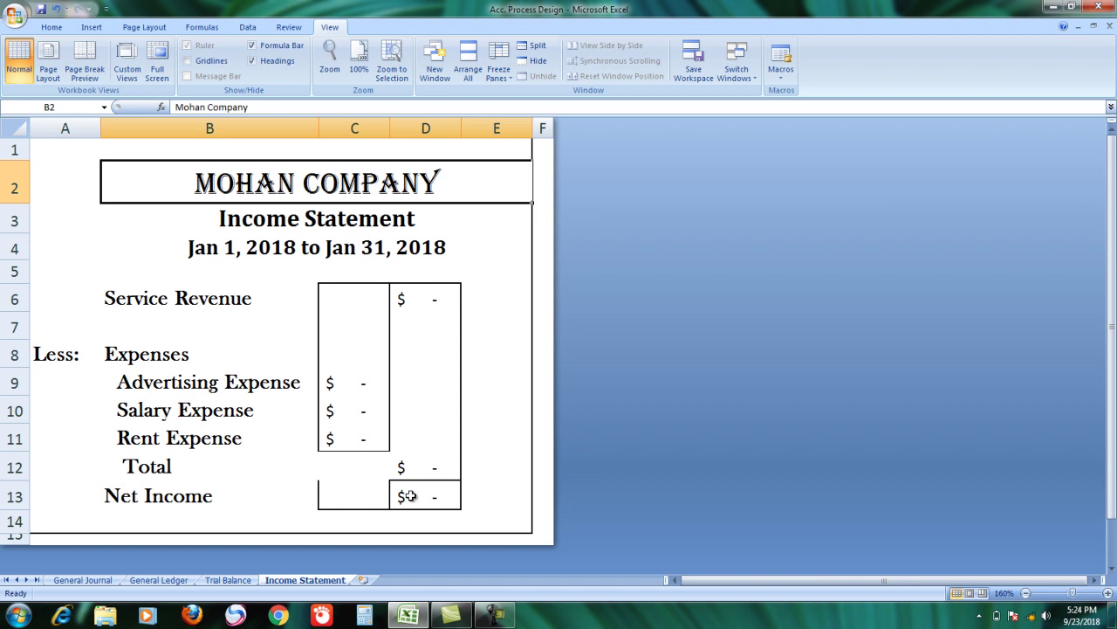
left_click(426, 298)
left_click(426, 299)
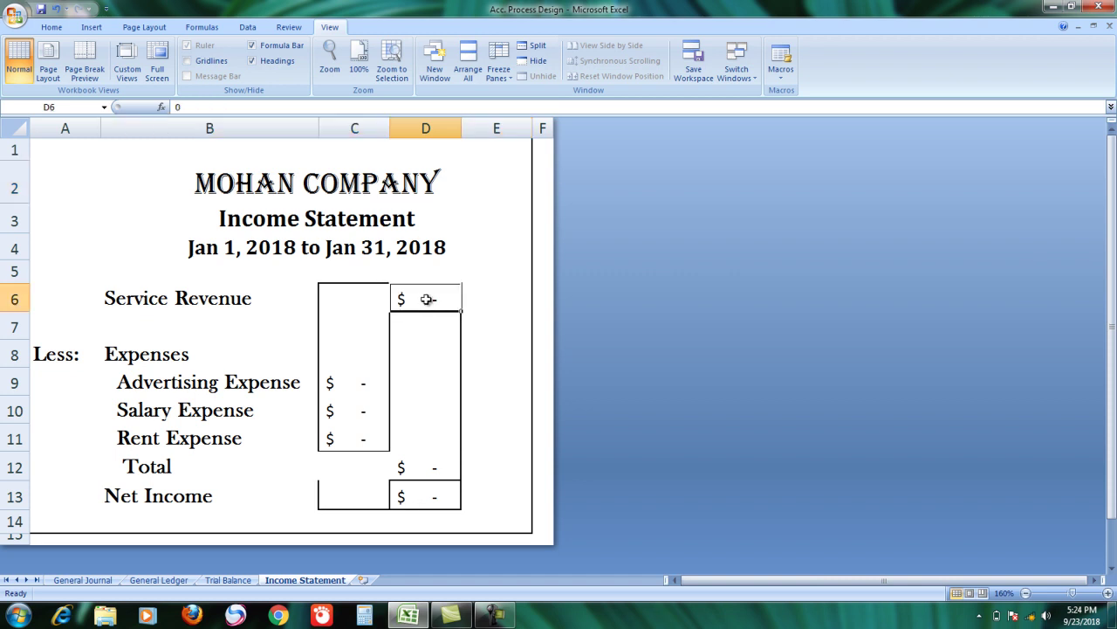
left_click(433, 467)
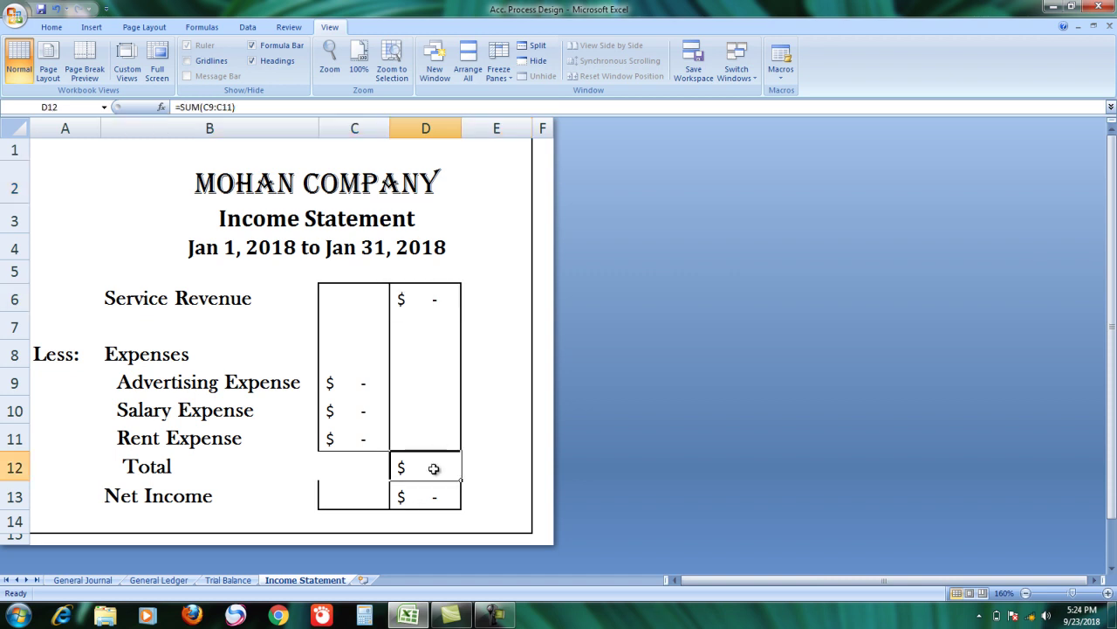
left_click(433, 496)
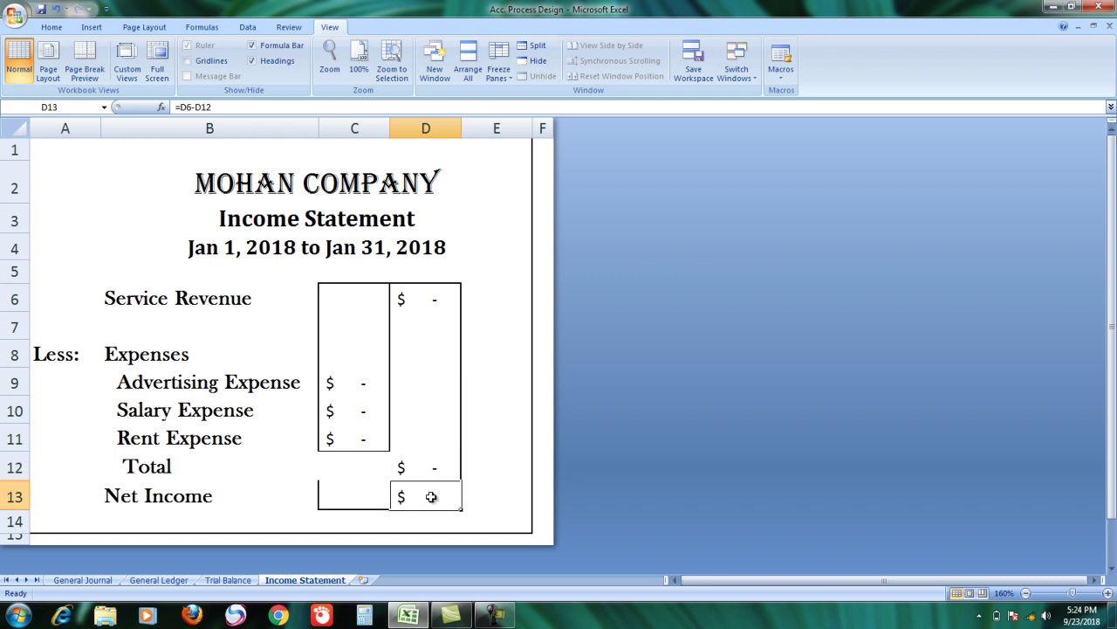
left_click(207, 496)
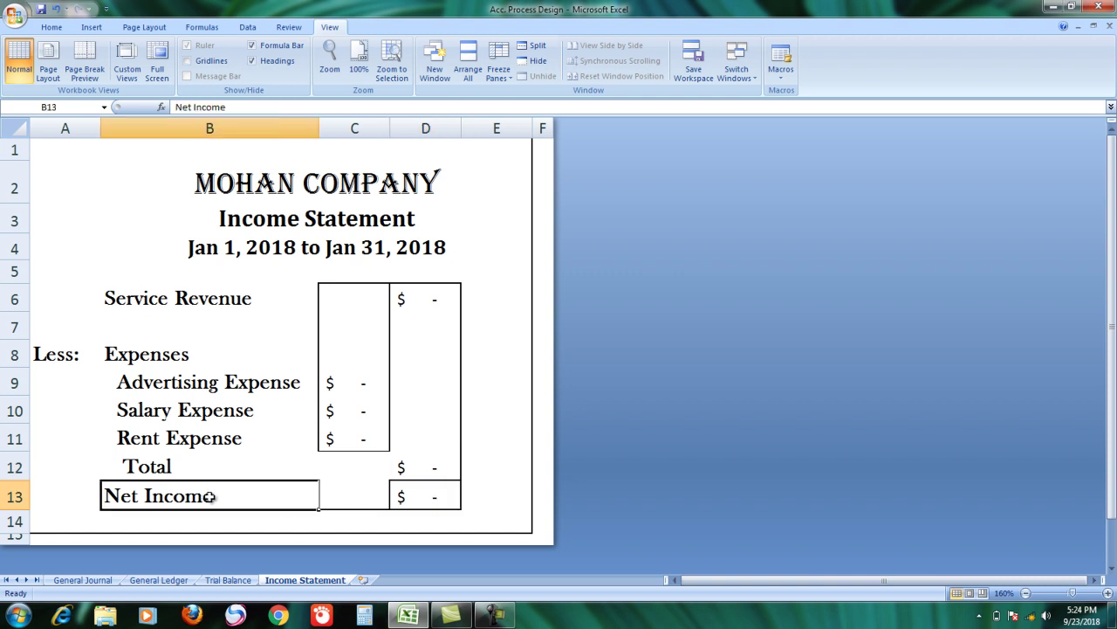
left_click(415, 499)
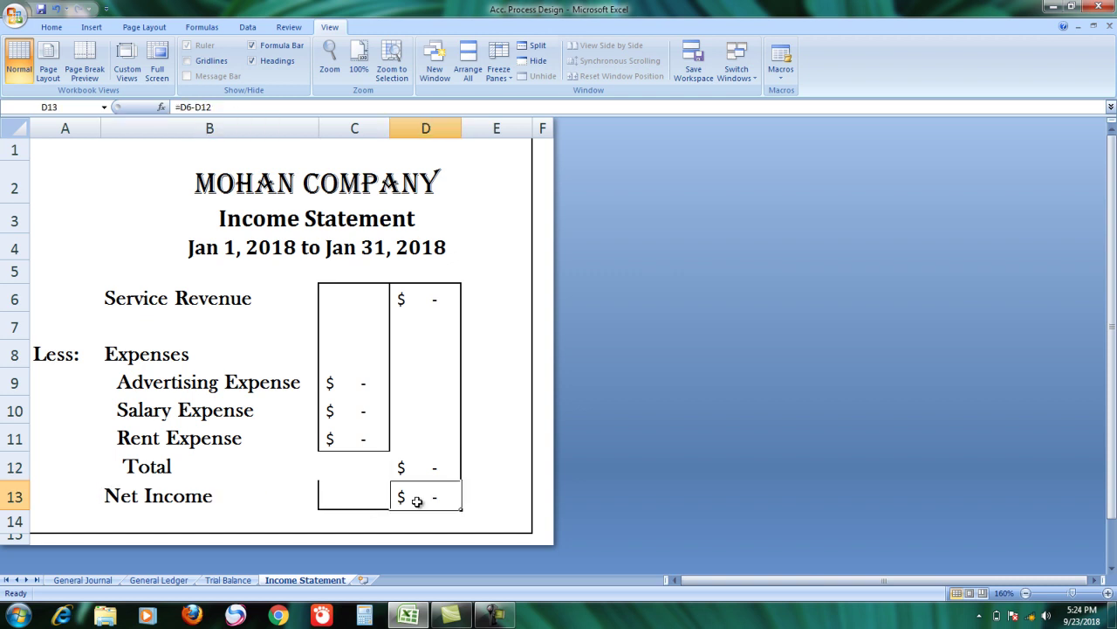
left_click(170, 500)
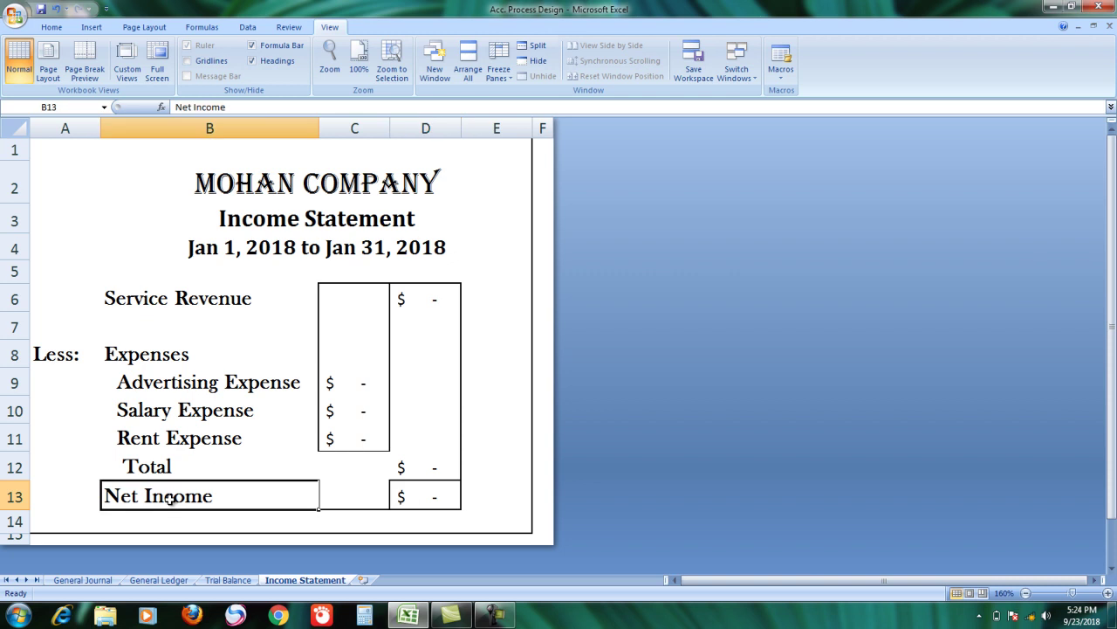
Step: Enter 500 as the Service Revenue amount in cell D6
left_click(433, 304)
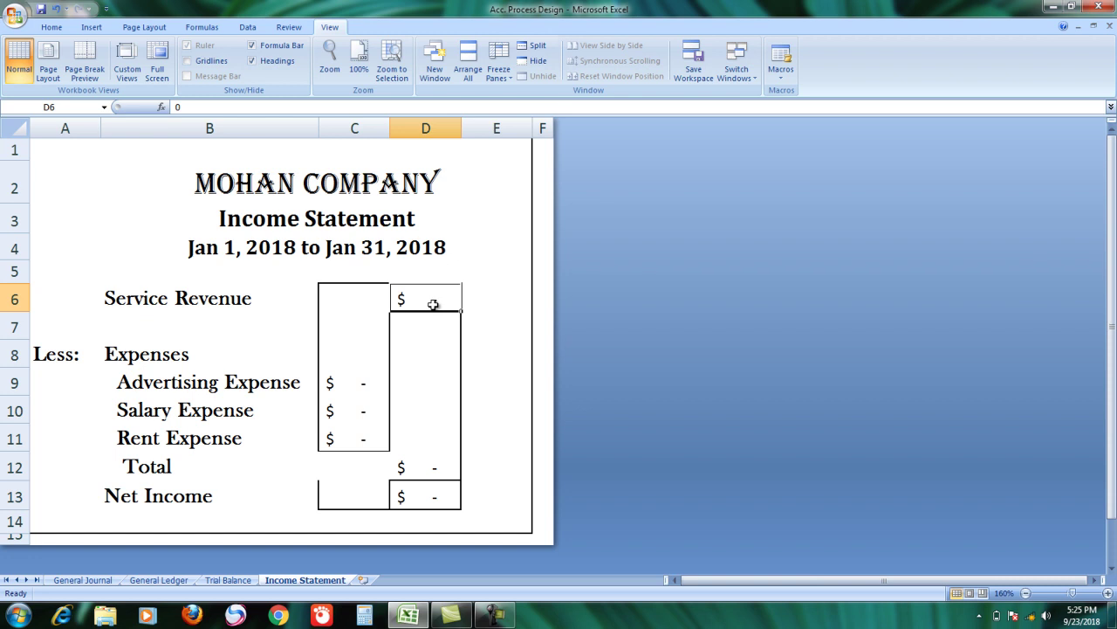
type("500")
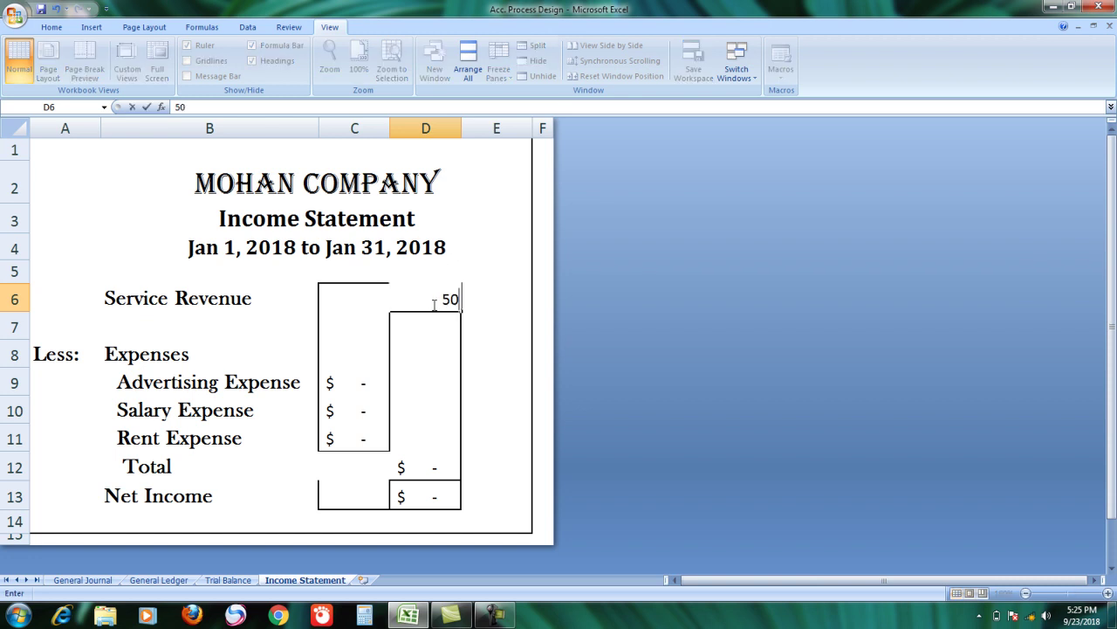
key("Return")
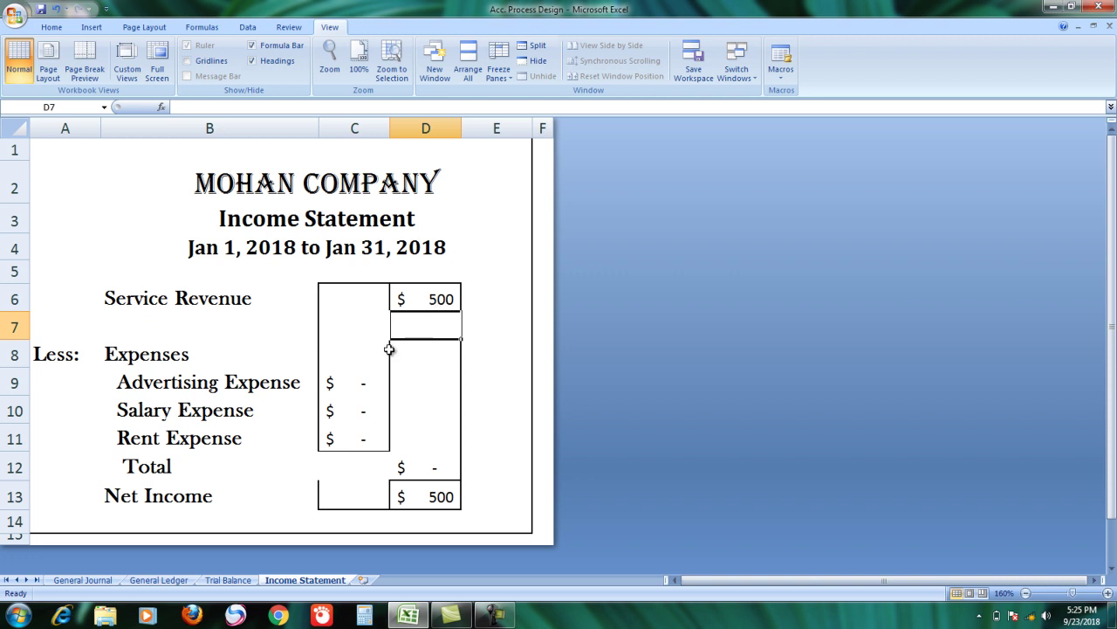
Step: Enter the expense amounts in C9:C11: 25 for Advertising Expense, 50 for Salary Expense and 10 for Rent Expense
left_click(358, 381)
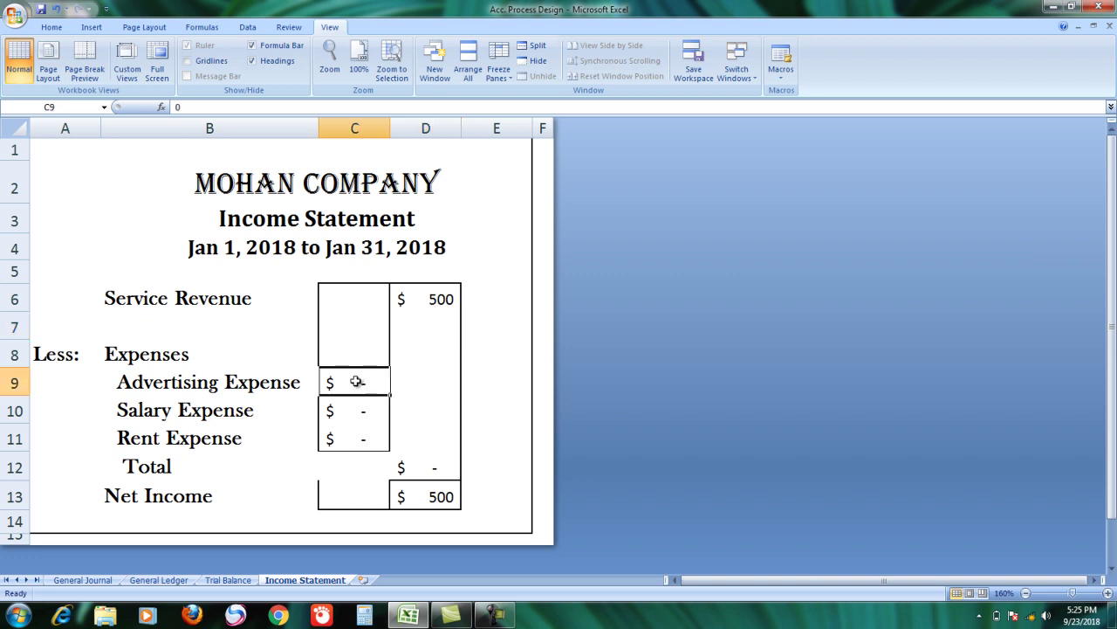
type("25")
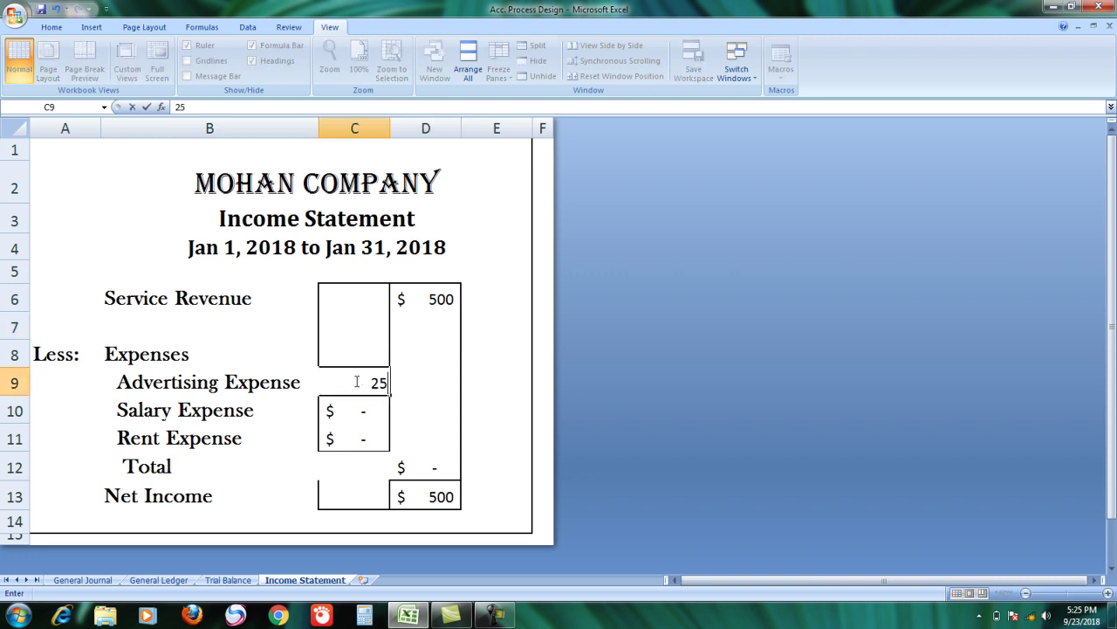
key("Return")
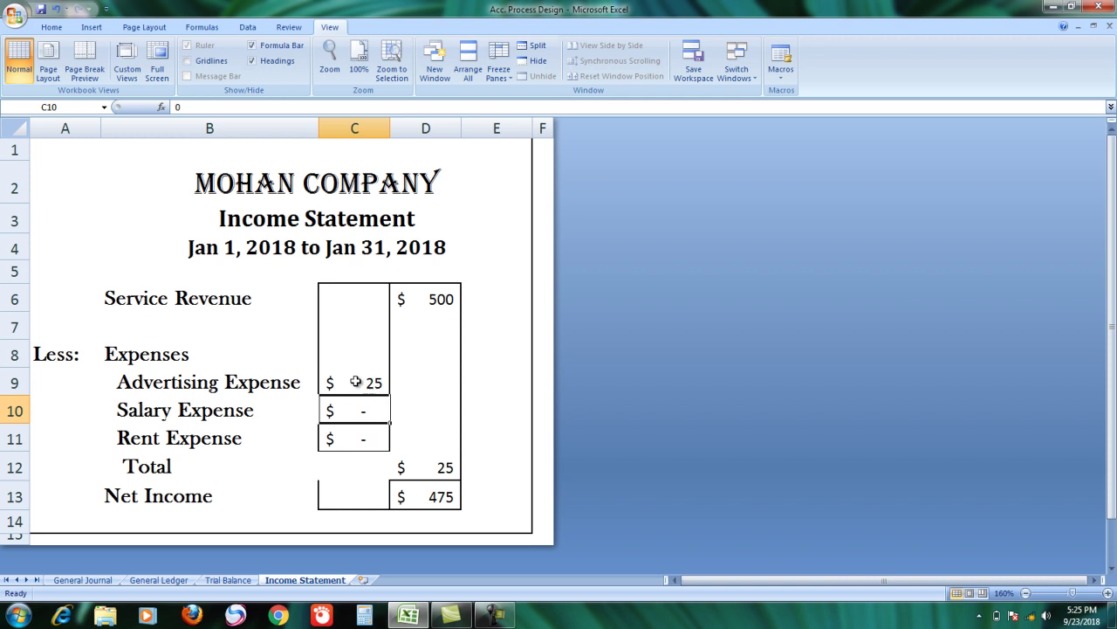
type("50")
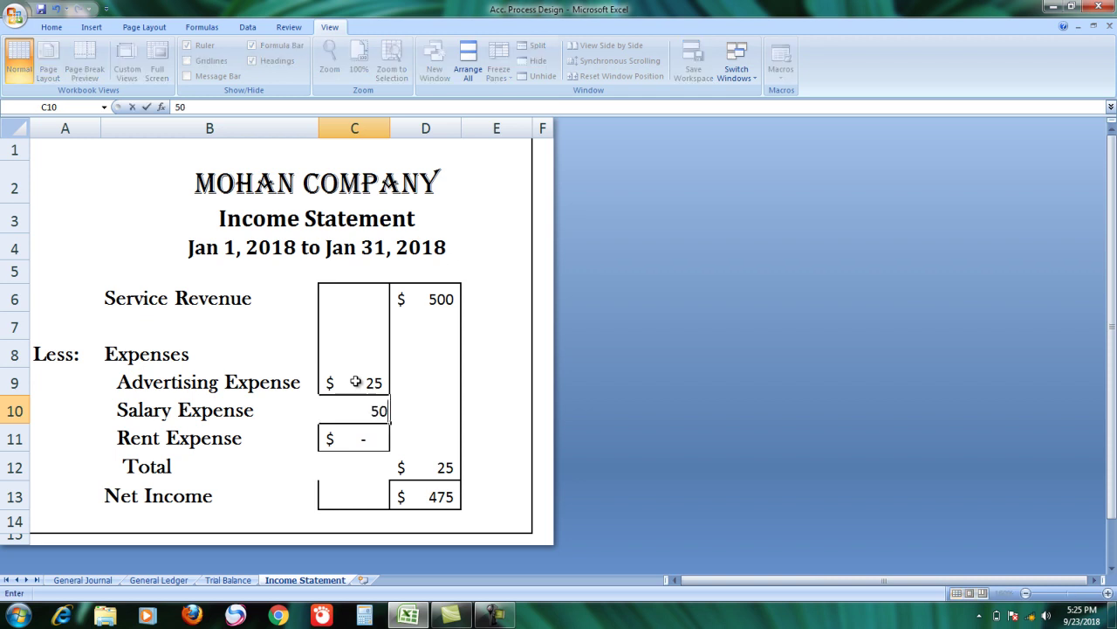
key("Return")
type("10")
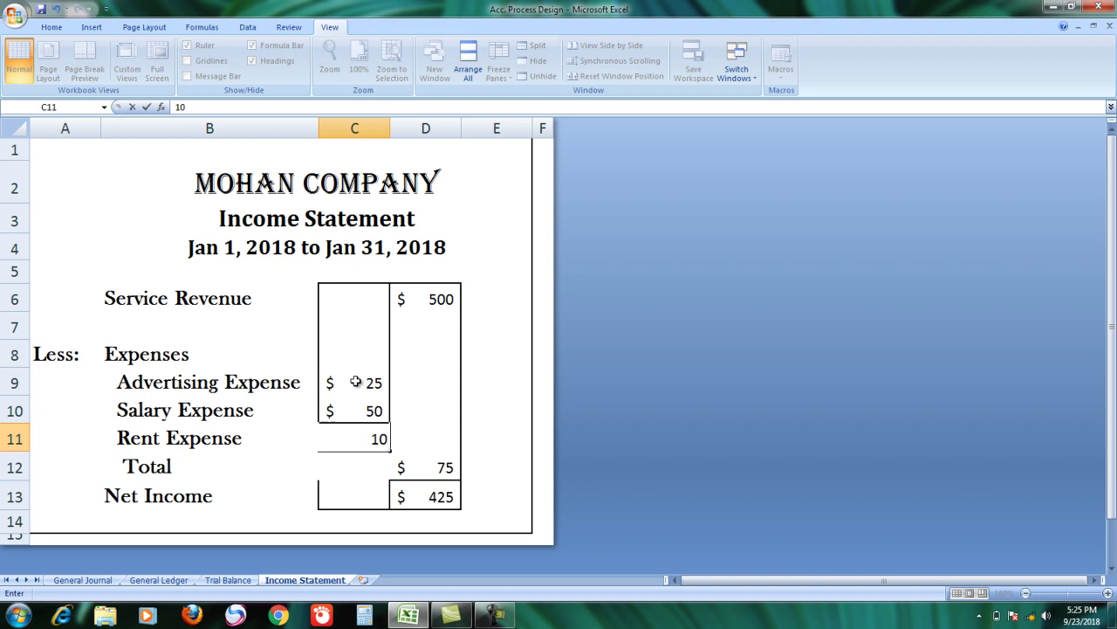
key("Return")
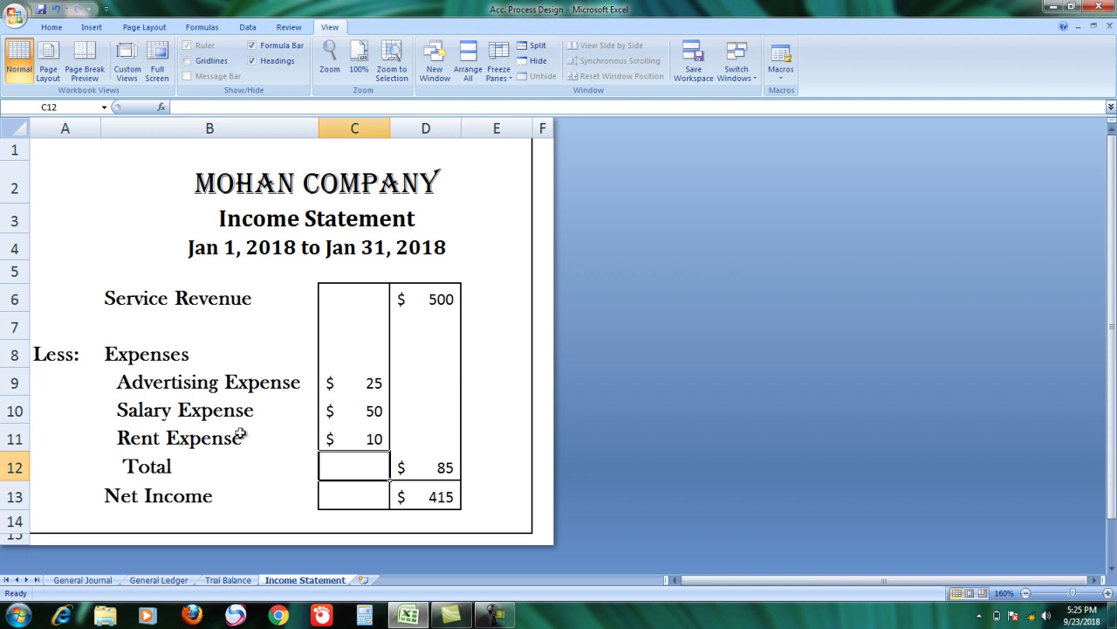
Step: Set the Advertising Expense in C9 to 600 and check the Net Income label and amount in row 13
left_click(373, 388)
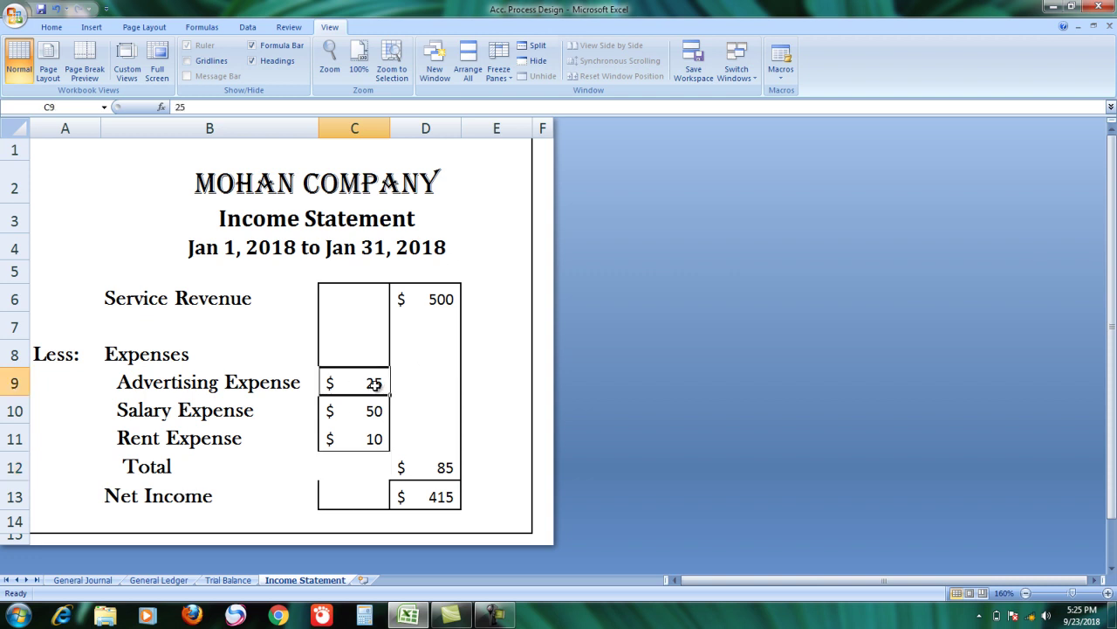
double_click(375, 384)
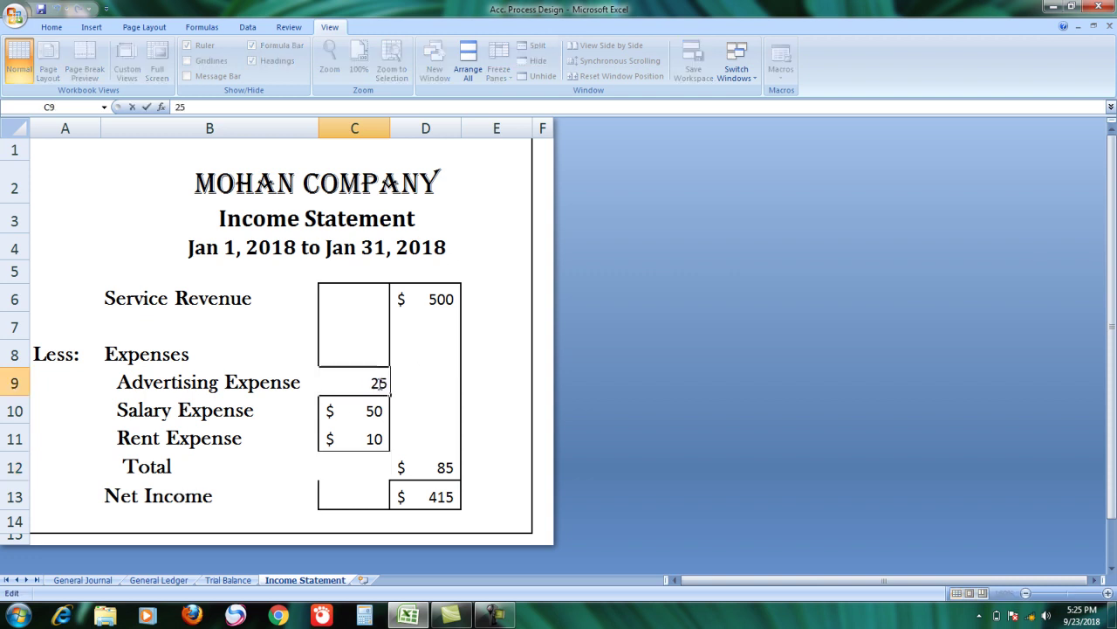
key("BackSpace")
key("BackSpace")
type("400")
key("BackSpace")
key("BackSpace")
key("BackSpace")
type("600")
key("Return")
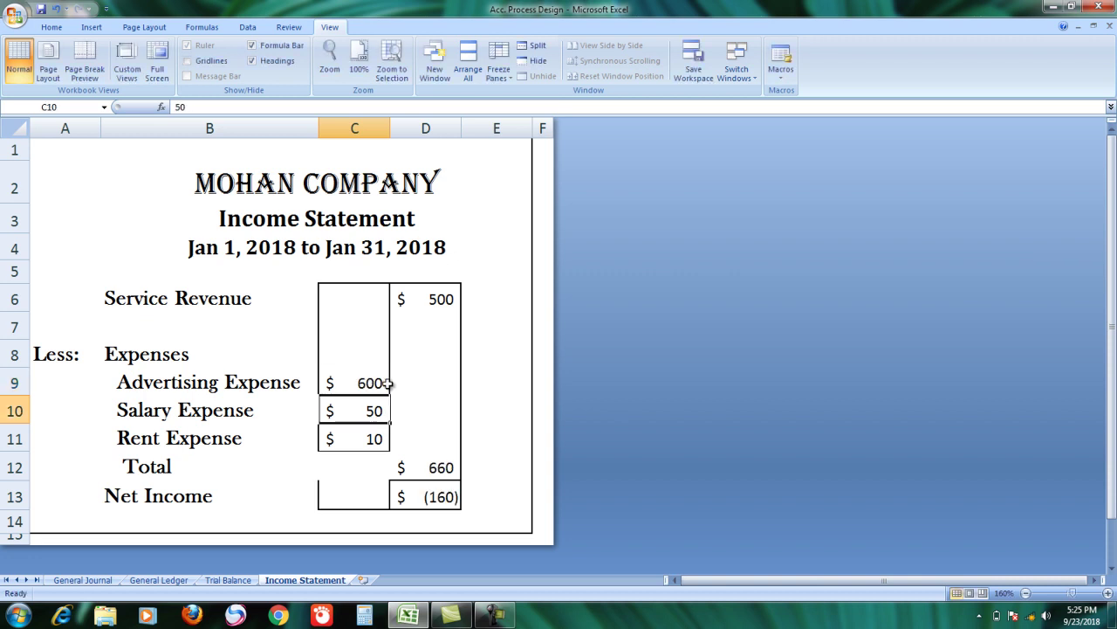
left_click(197, 502)
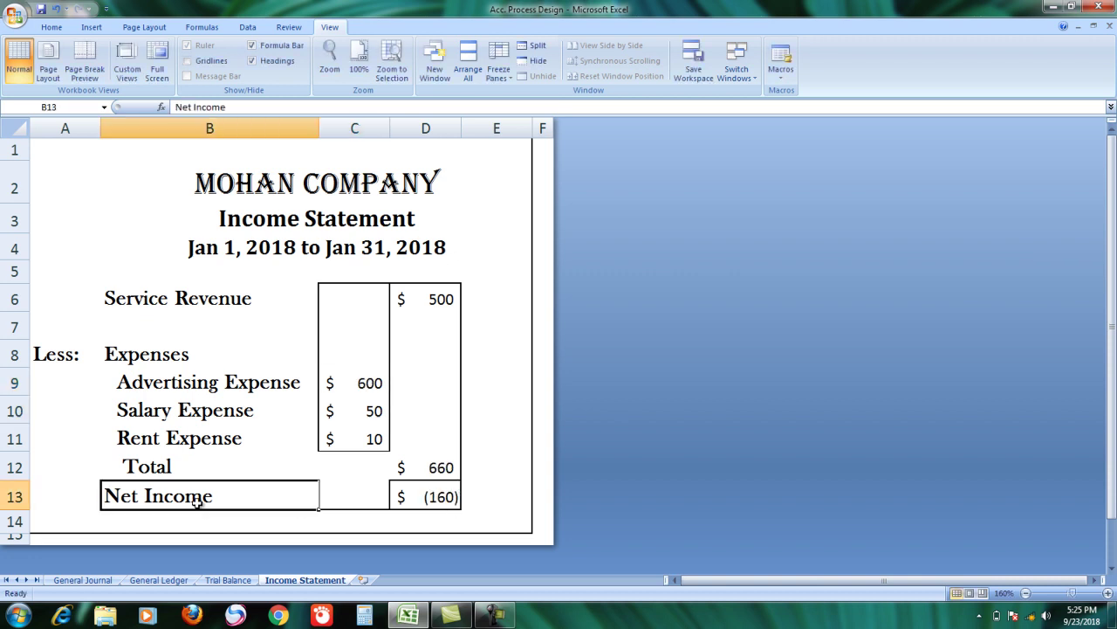
left_click(445, 496)
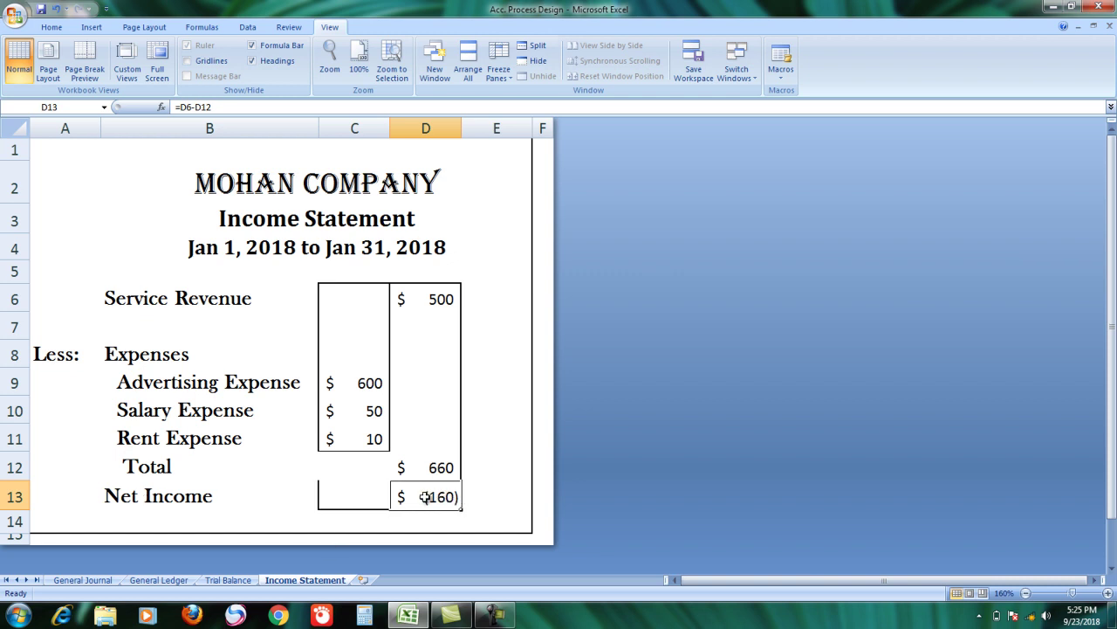
Step: Replace the Net Income label in B13 with the start of an IF formula whose logical test is D6>D12
double_click(200, 495)
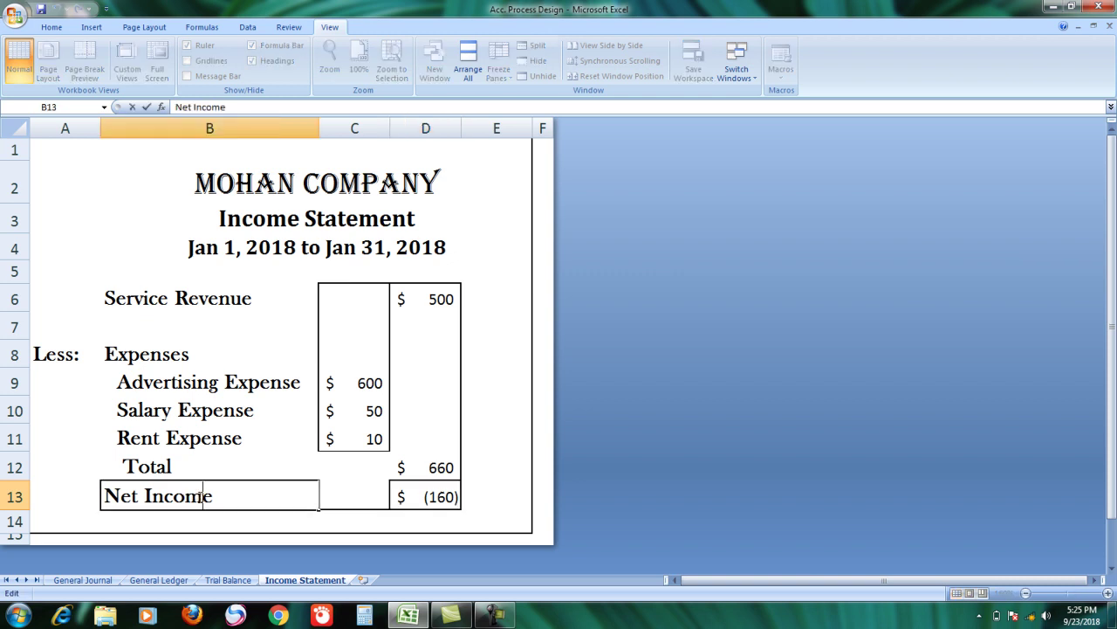
key("BackSpace")
key("BackSpace")
key("BackSpace")
key("BackSpace")
key("BackSpace")
key("BackSpace")
key("BackSpace")
key("BackSpace")
key("BackSpace")
key("BackSpace")
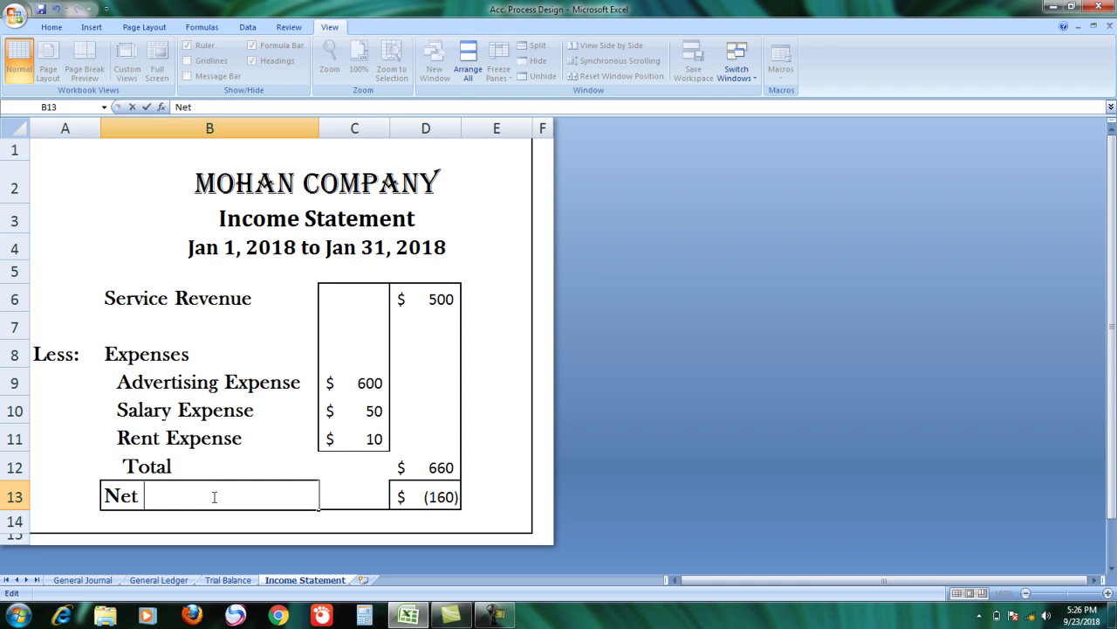
type("=if")
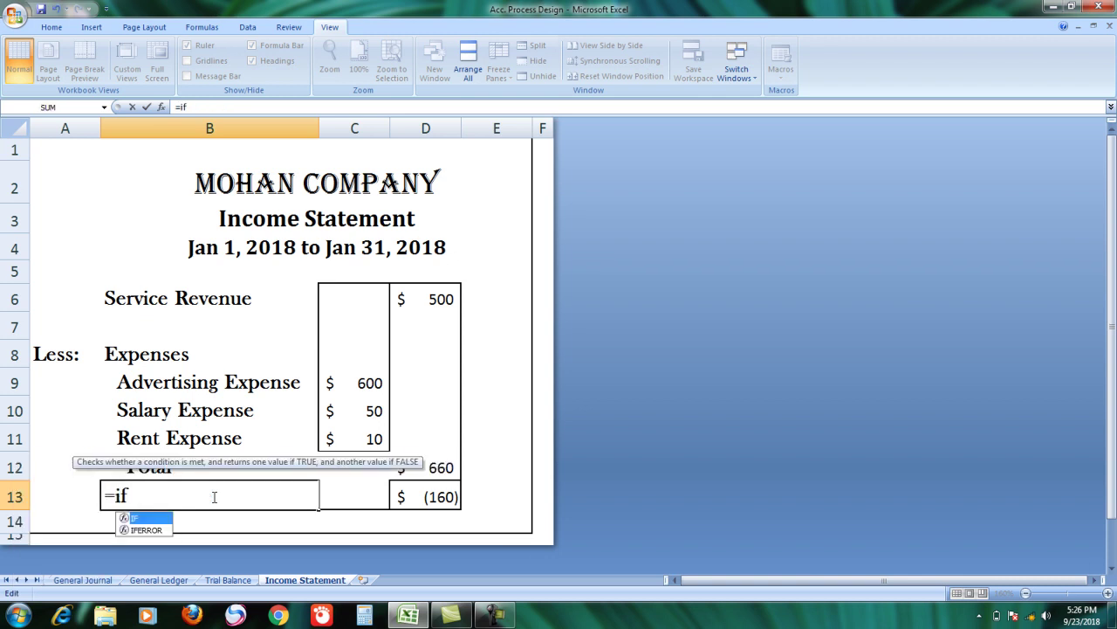
type("(")
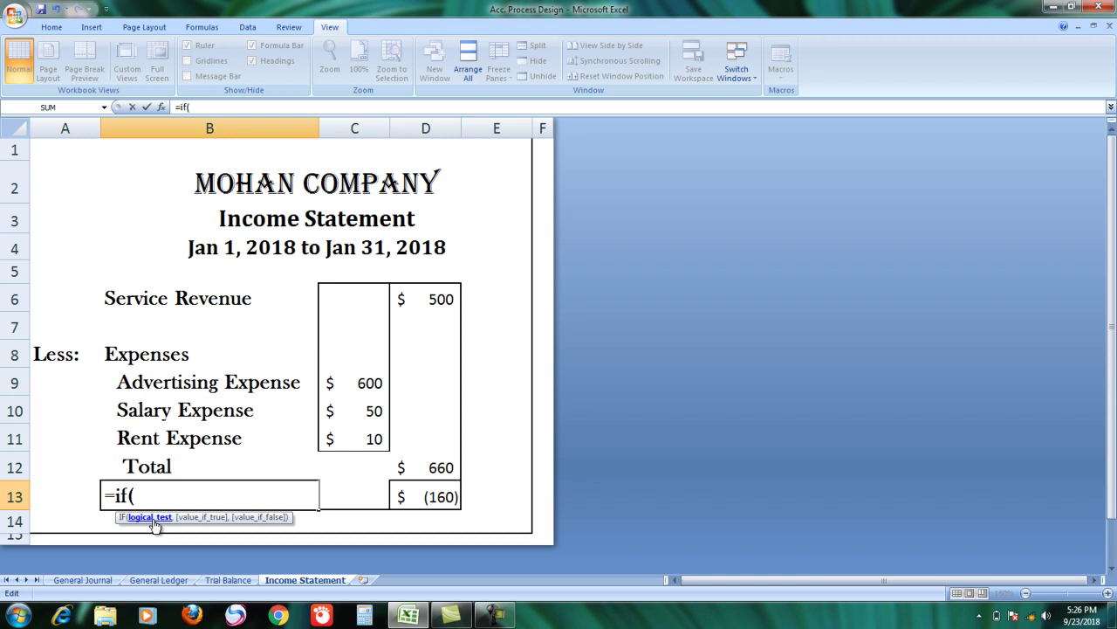
left_click(432, 299)
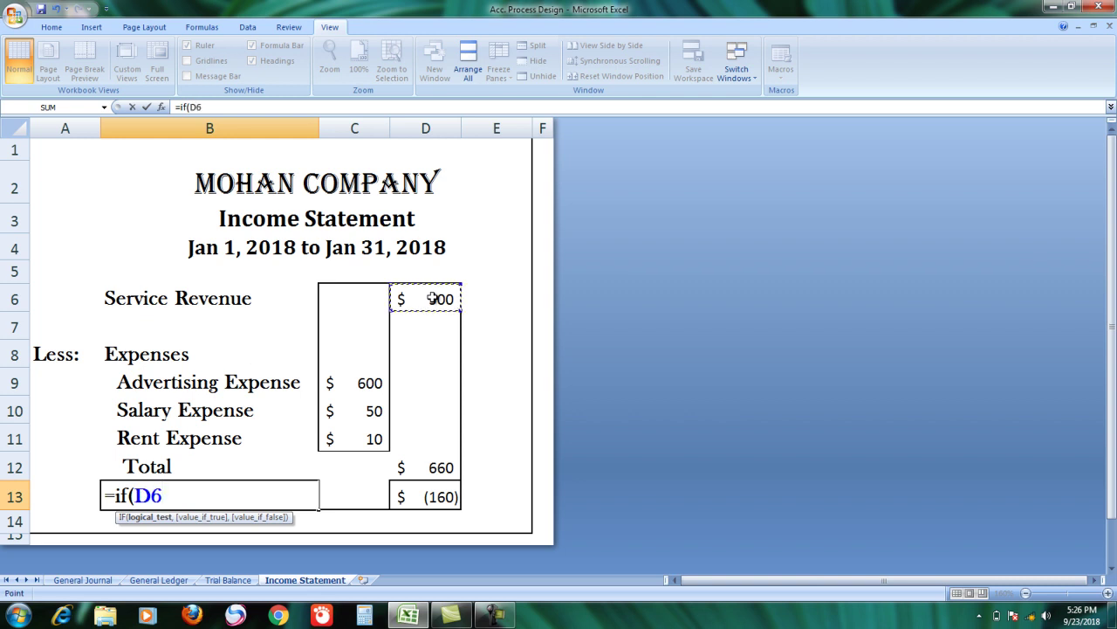
type(">")
left_click(441, 469)
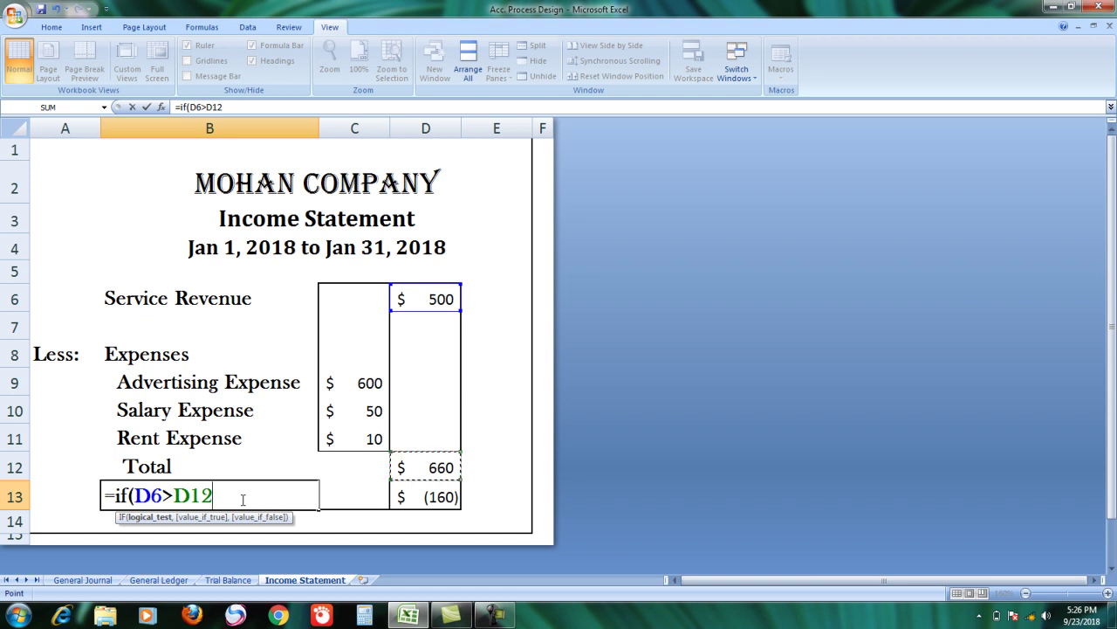
Step: Complete the IF formula in B13 to return "Net Income" when the test is true and "Net Loss" when it is false
type(",")
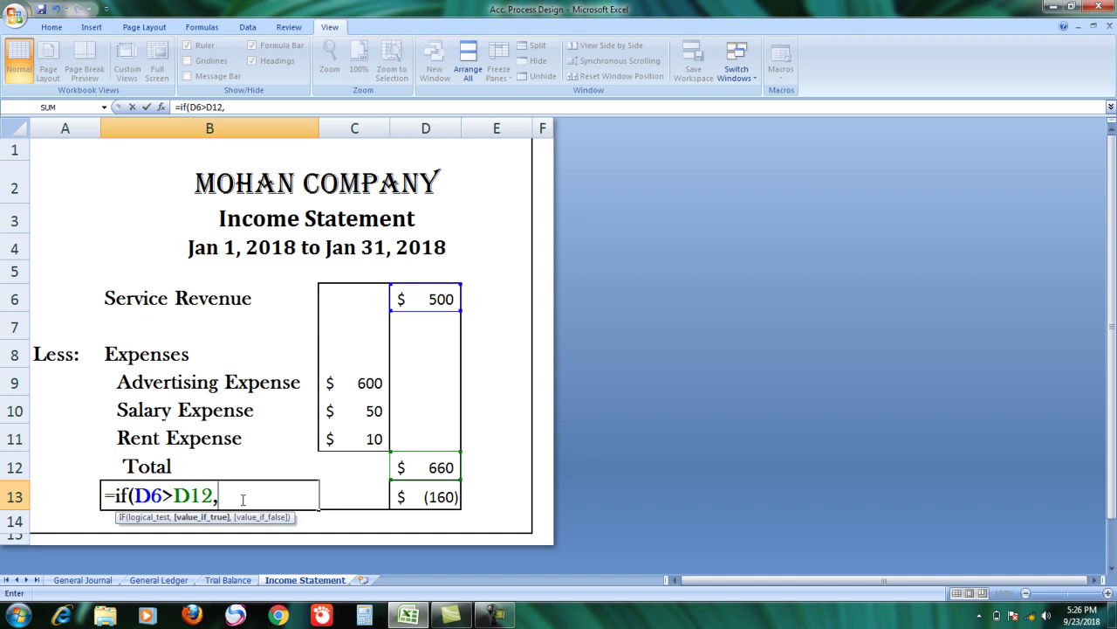
type("\"")
type("Net I")
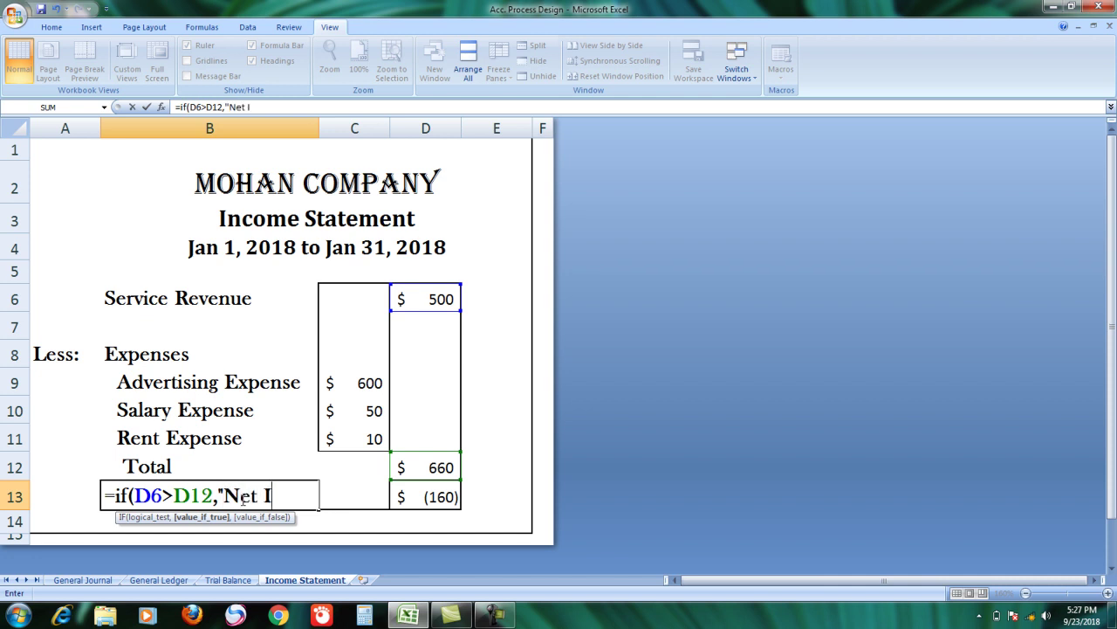
type("ncome")
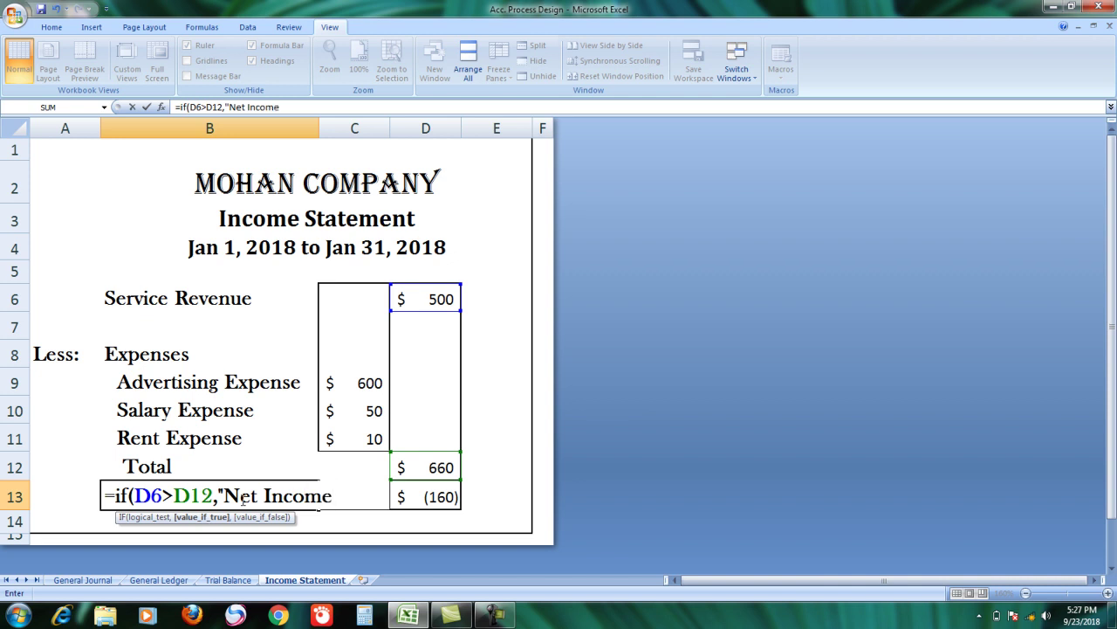
type("\",")
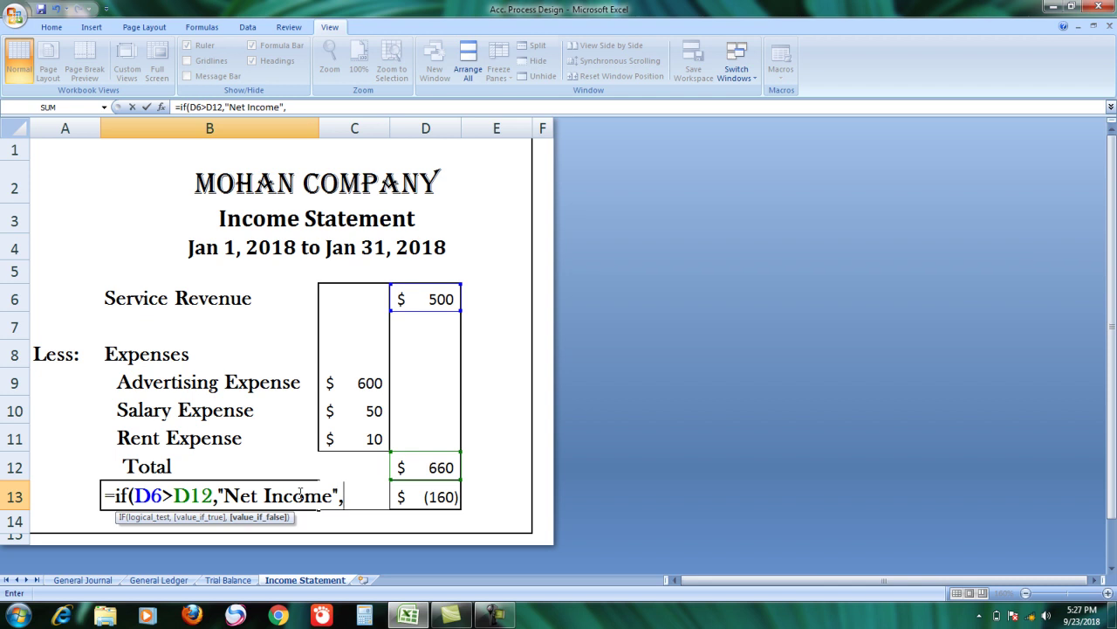
type("\"Net Lo")
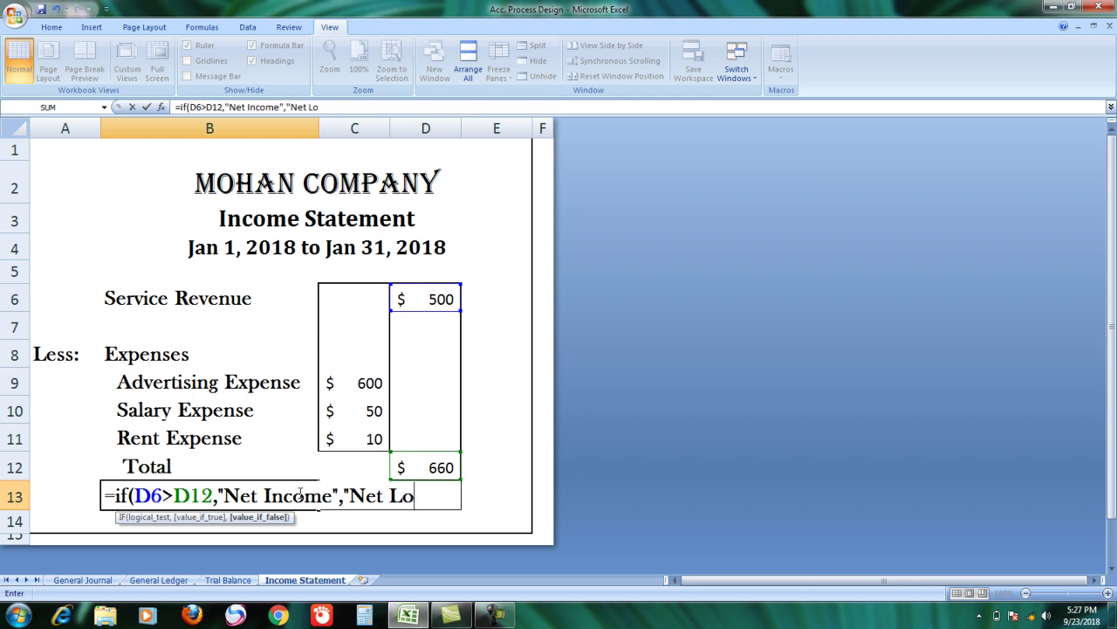
type("ss\")")
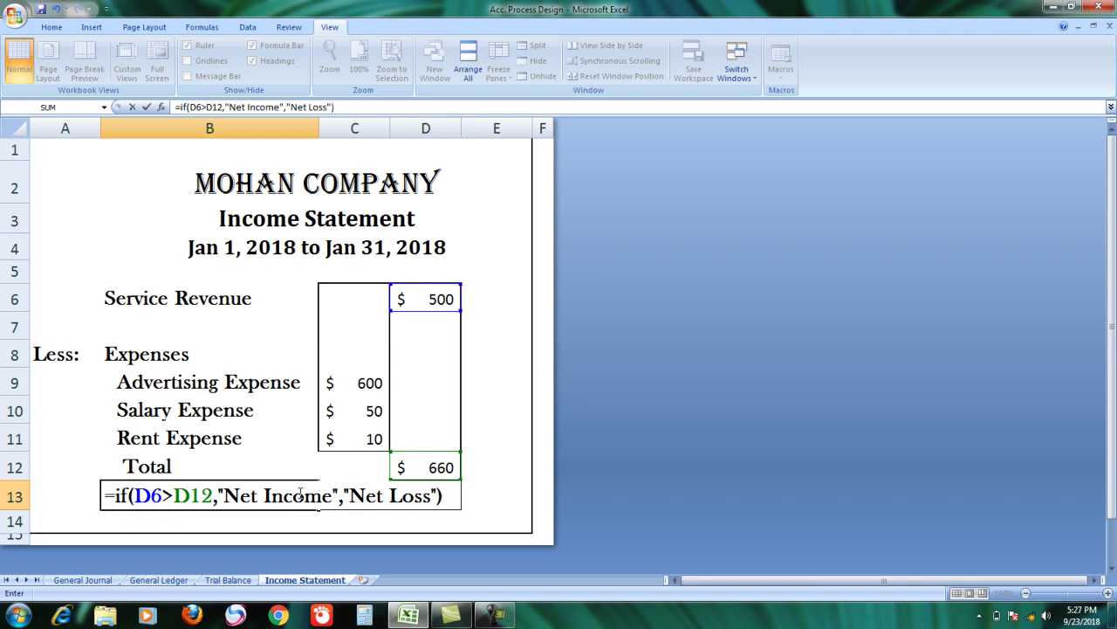
key("Return")
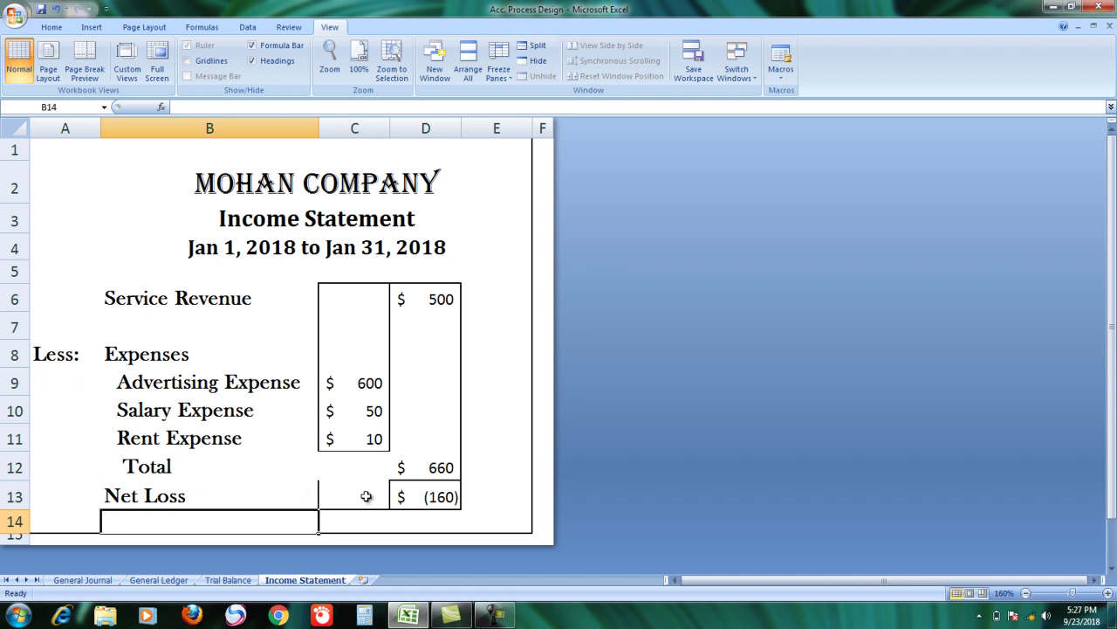
Step: Set the Advertising Expense in C9 to 20 and the Salary Expense in C10 to 700 to test the row 13 label
left_click(245, 490)
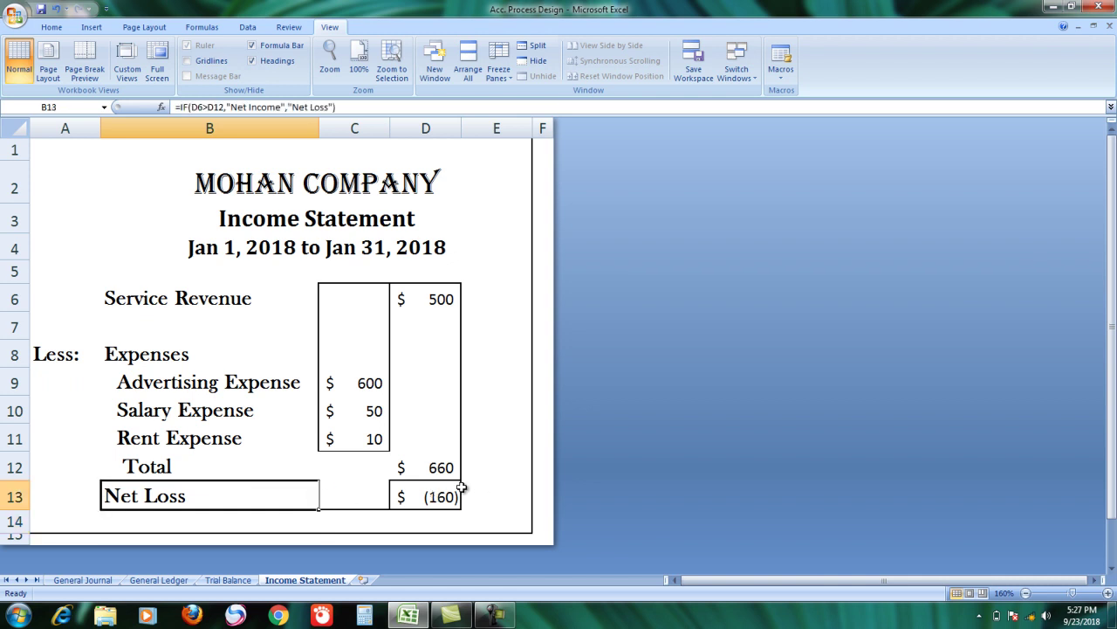
left_click(367, 384)
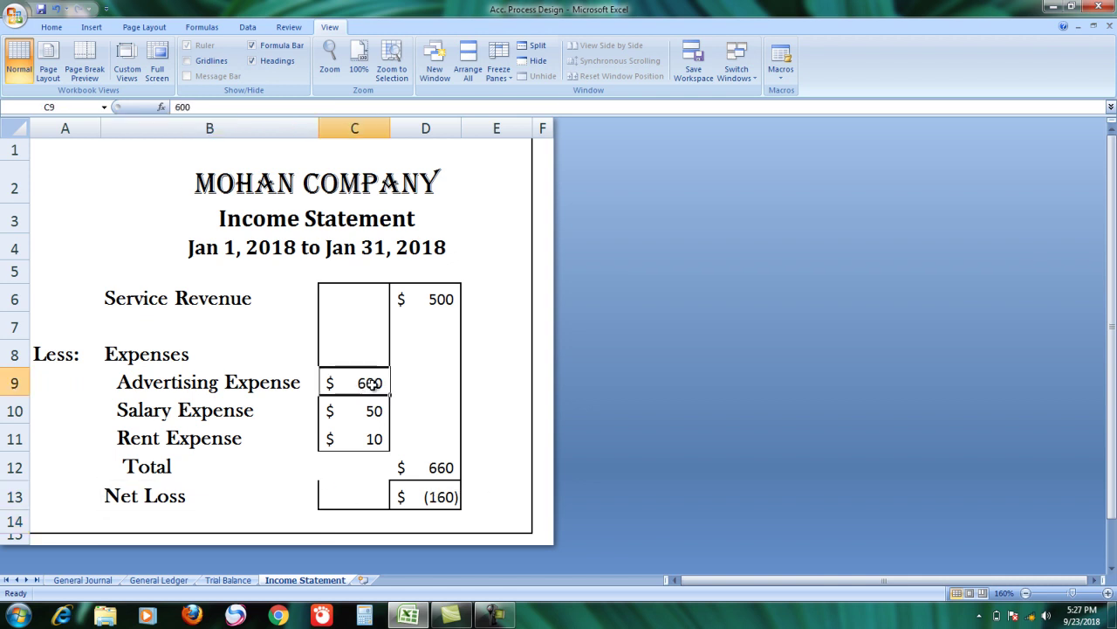
type("20")
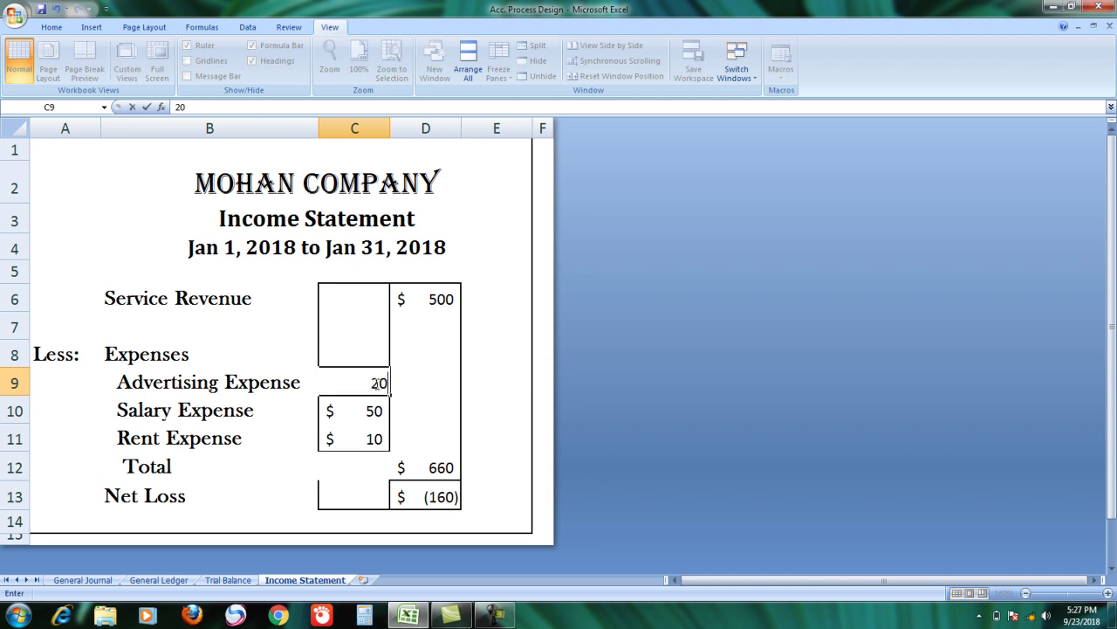
key("Return")
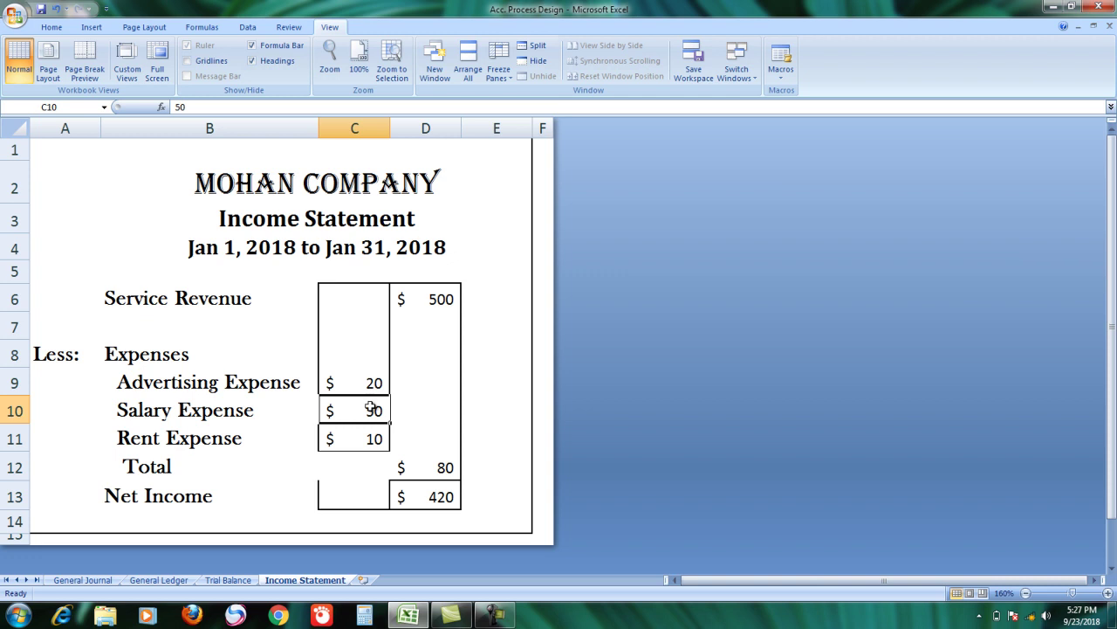
type("700")
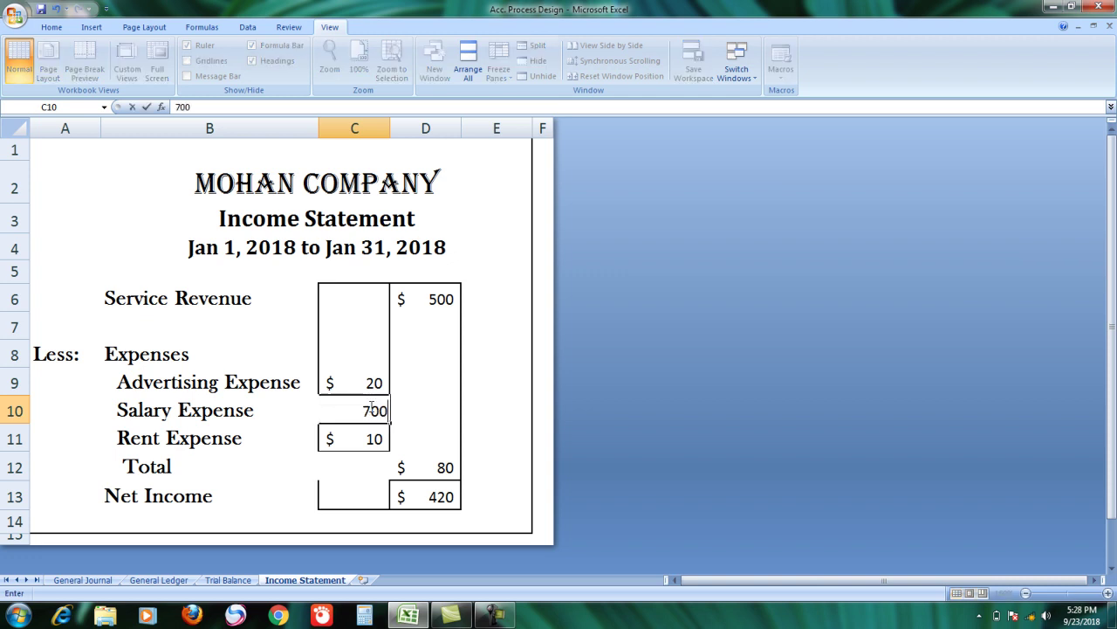
key("Return")
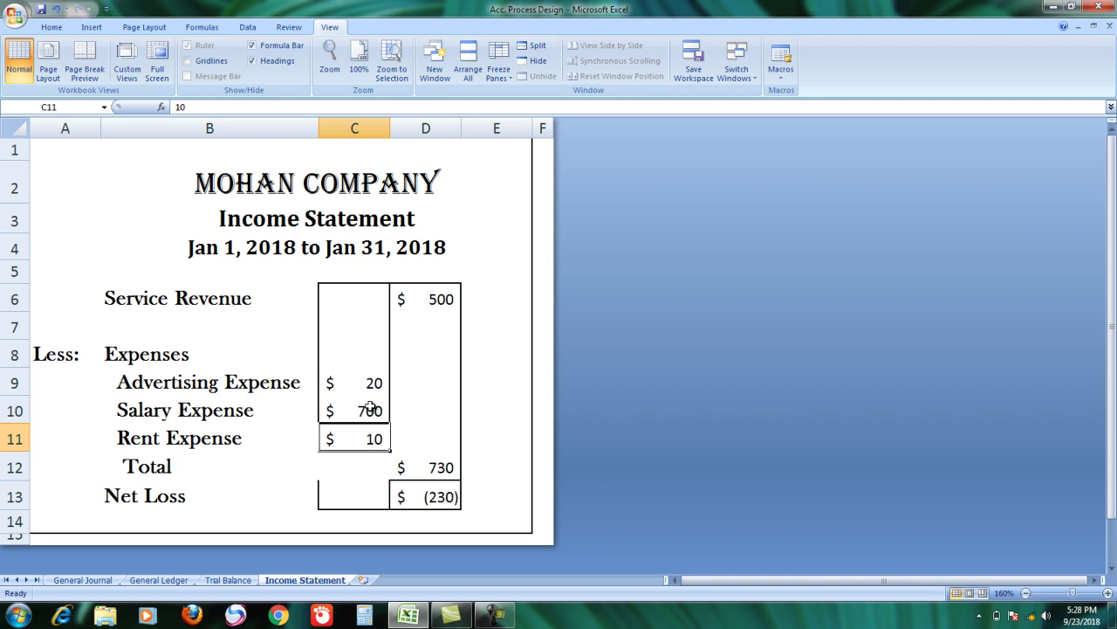
Step: Check the row 13 label and amount, and clear the subtraction from the D13 formula, keeping only the equals sign
left_click(438, 502)
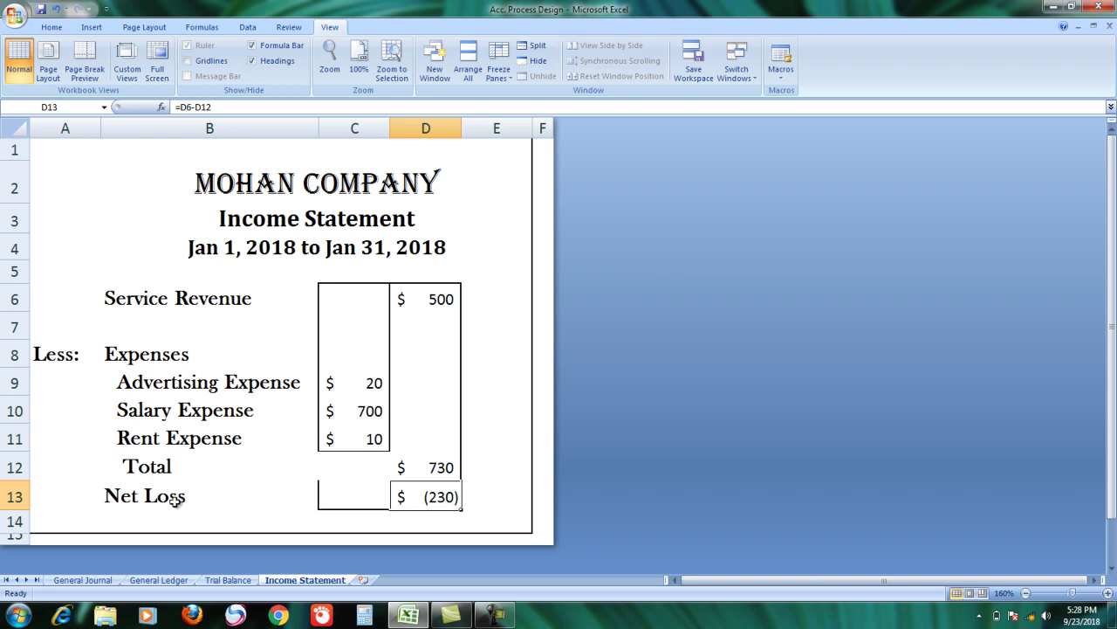
left_click(127, 496)
left_click(431, 498)
double_click(453, 497)
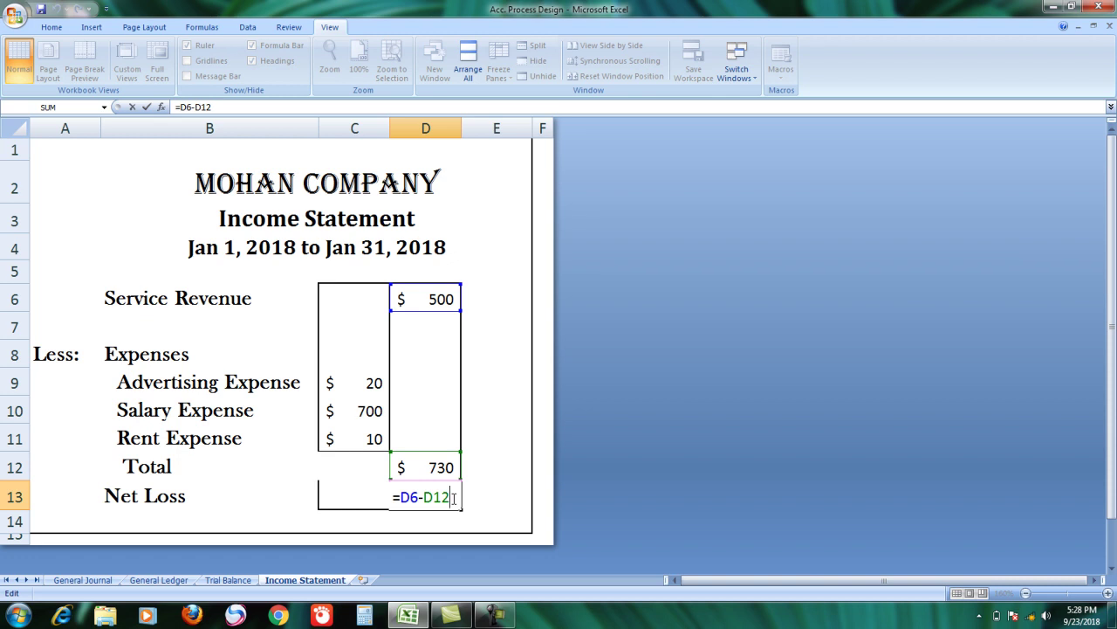
key("BackSpace")
key("BackSpace")
key("BackSpace")
key("BackSpace")
key("BackSpace")
key("BackSpace")
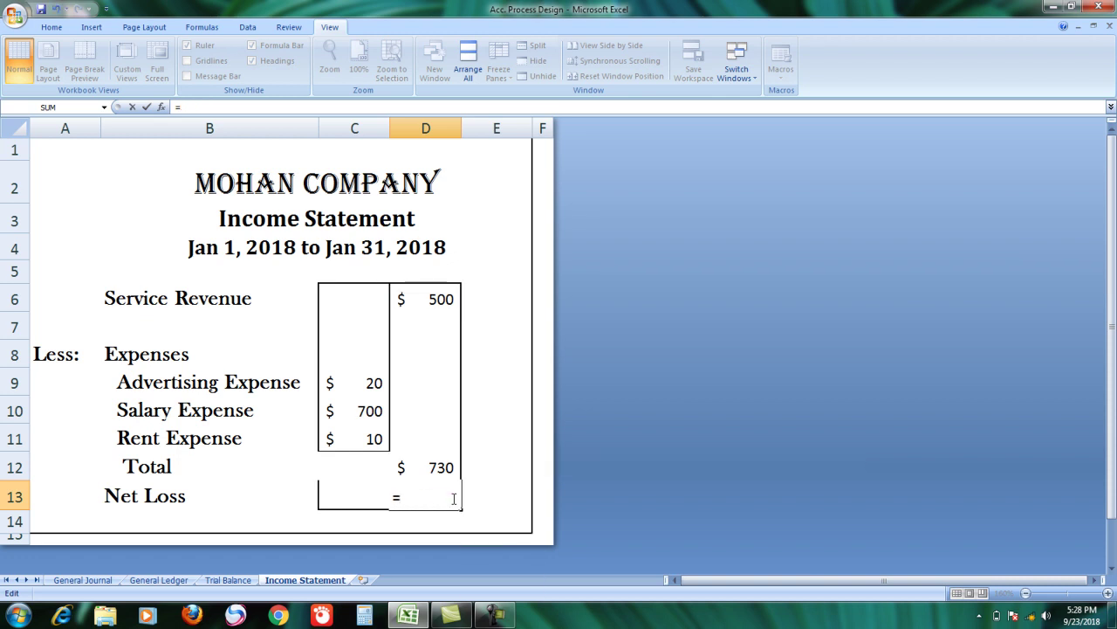
Step: Start an IF formula in D13 with the logical test D6>D12
type("if")
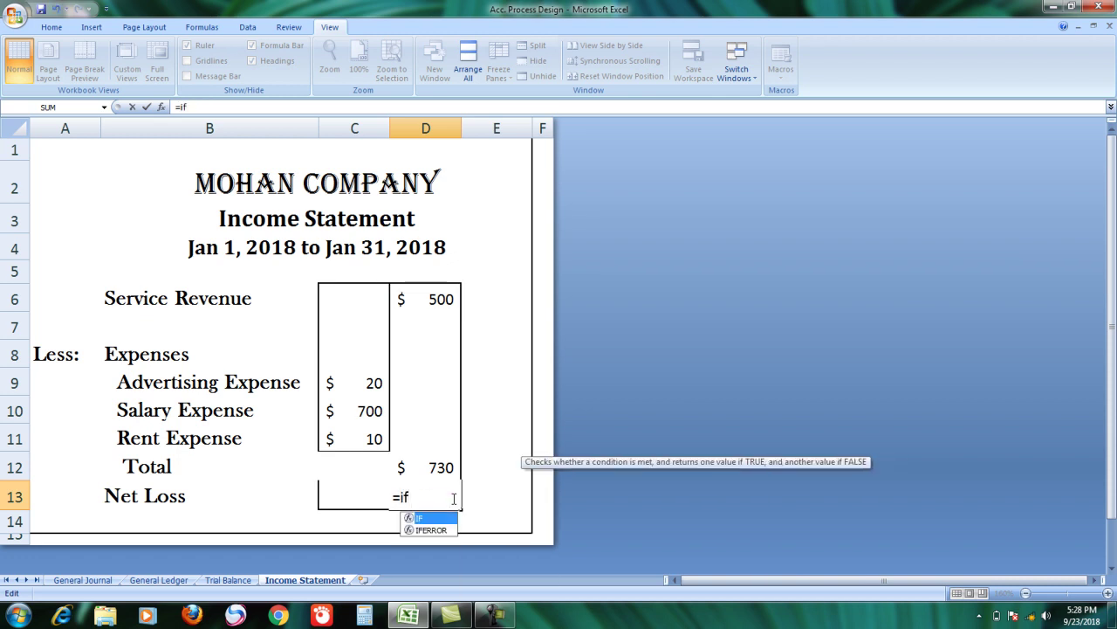
type("(")
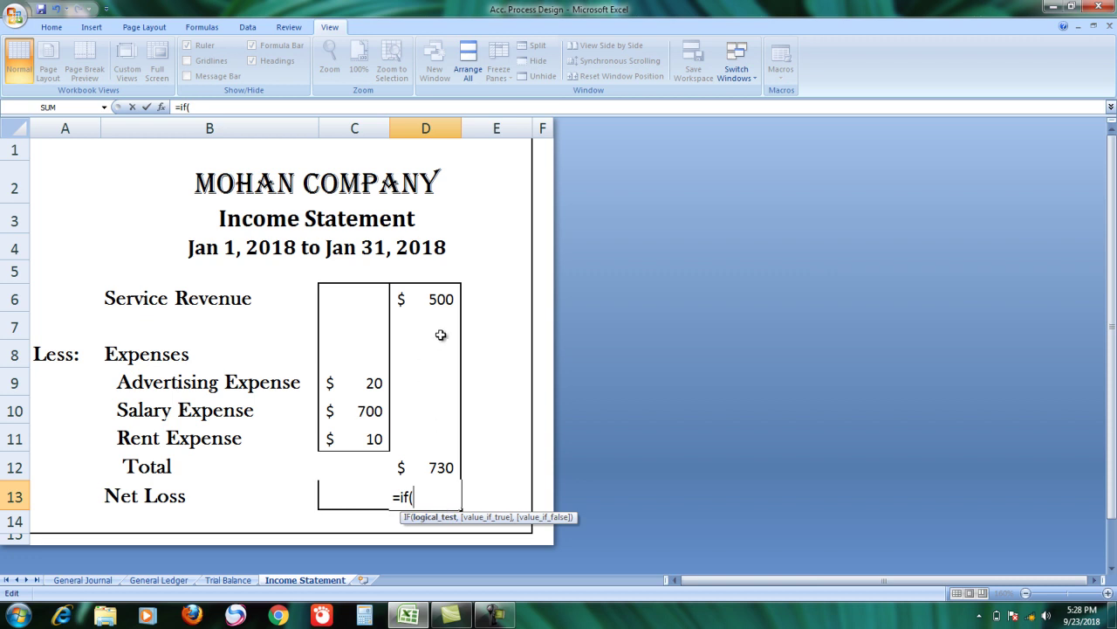
left_click(442, 300)
type(">")
left_click(442, 467)
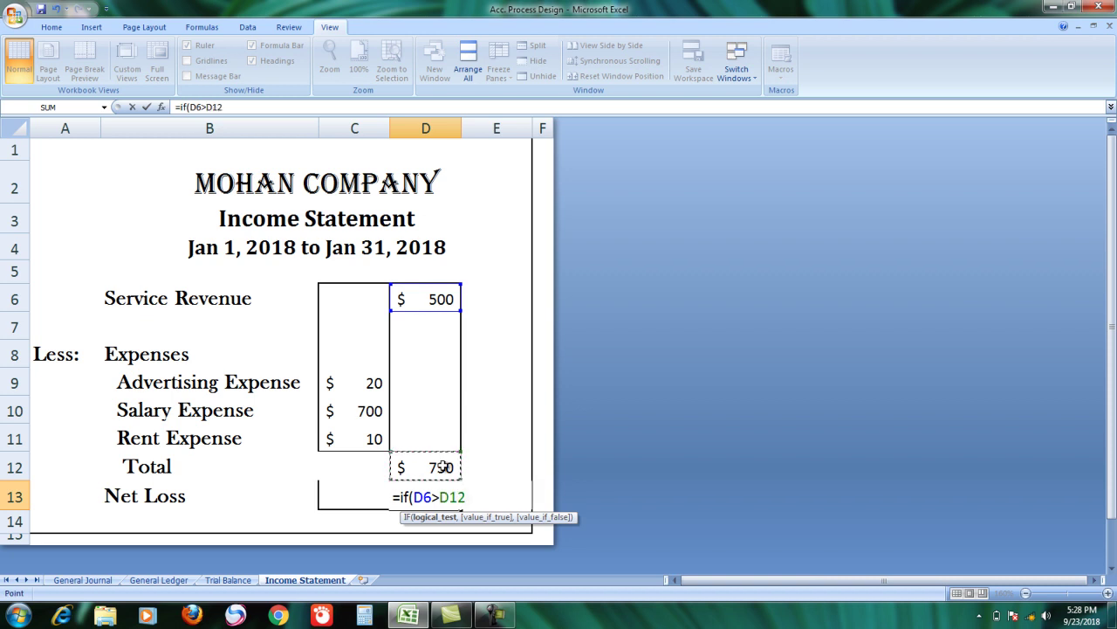
type(",")
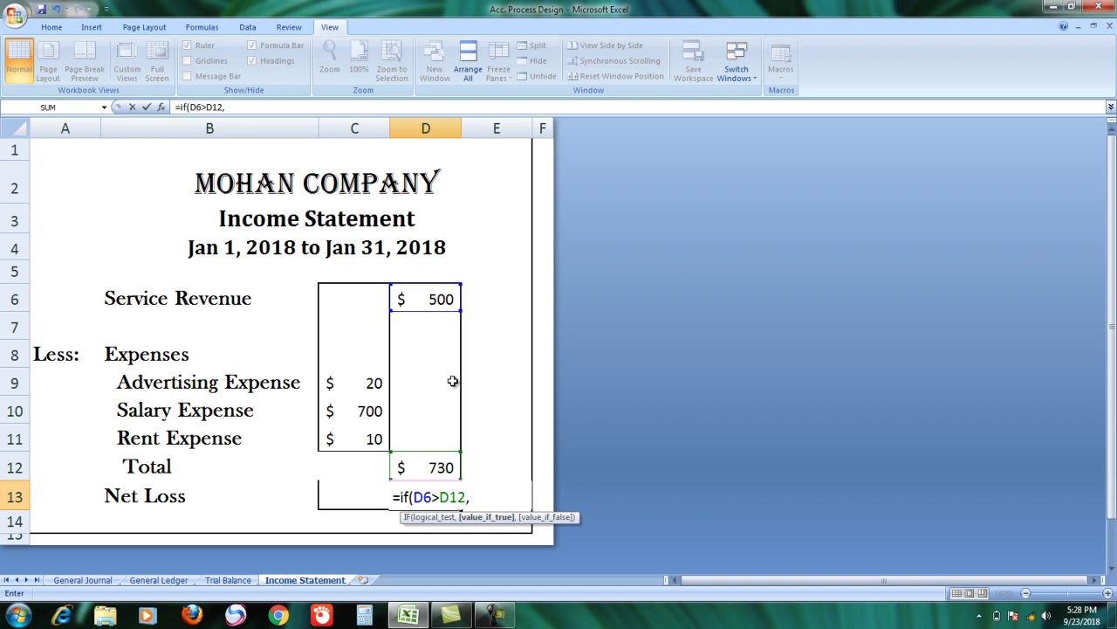
Step: Complete the IF formula in D13 to return D6-D12 when the test is true and D12-D6 when it is false
left_click(429, 297)
type("-")
left_click(439, 461)
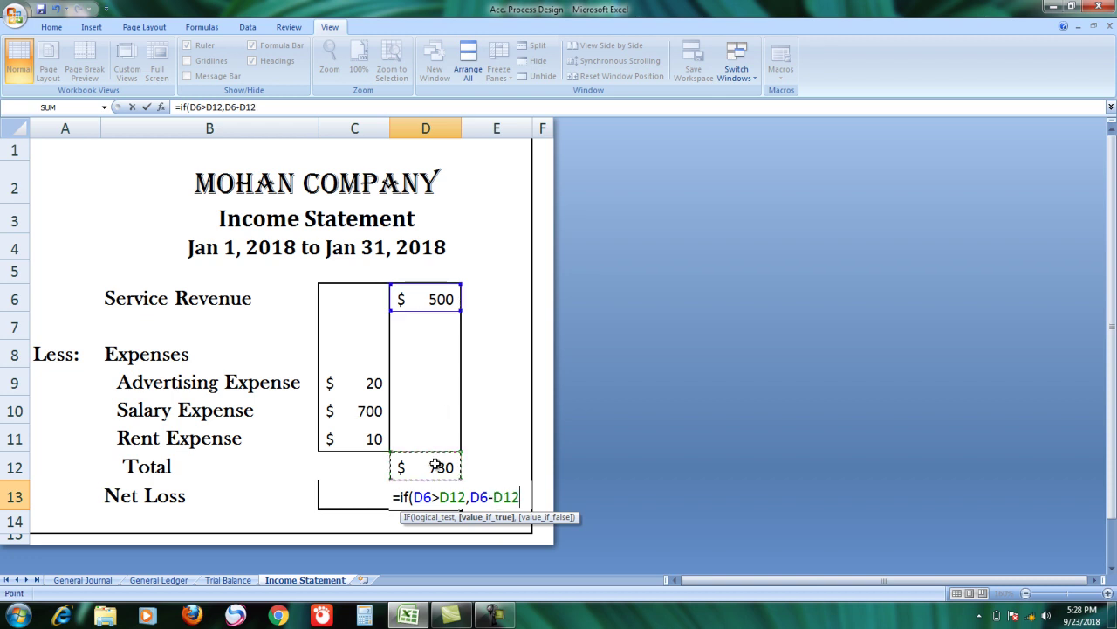
type(",")
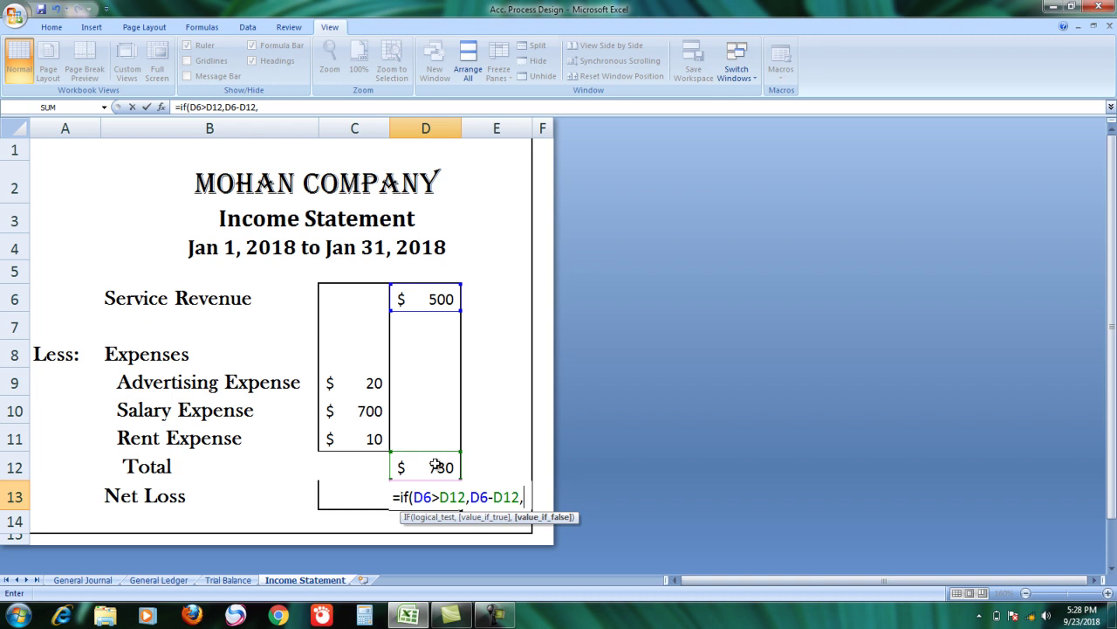
left_click(435, 464)
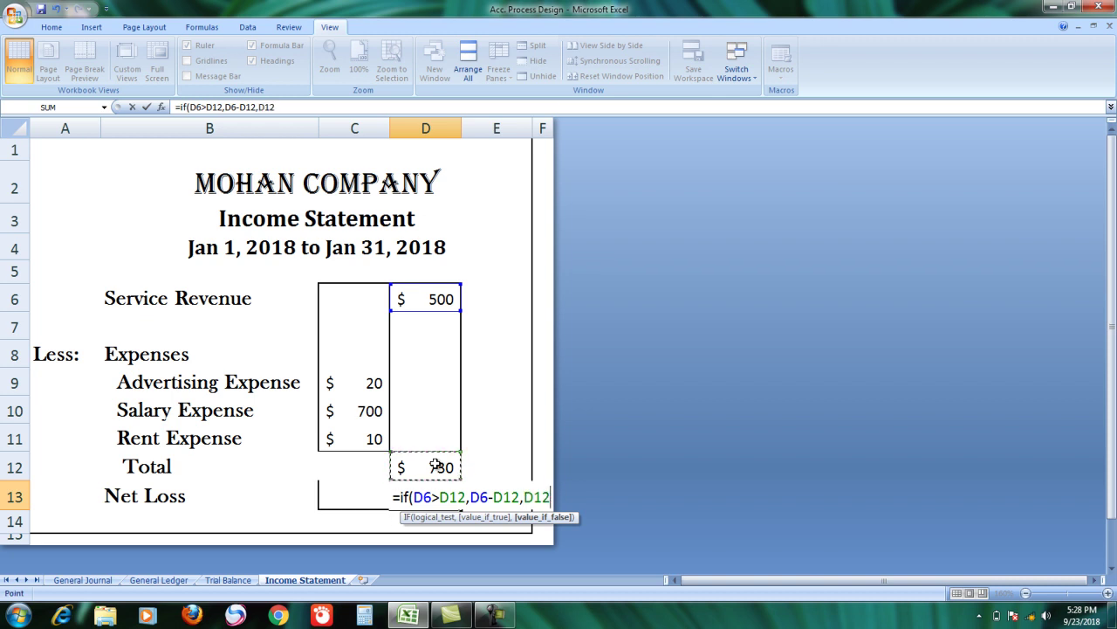
type("-")
left_click(435, 299)
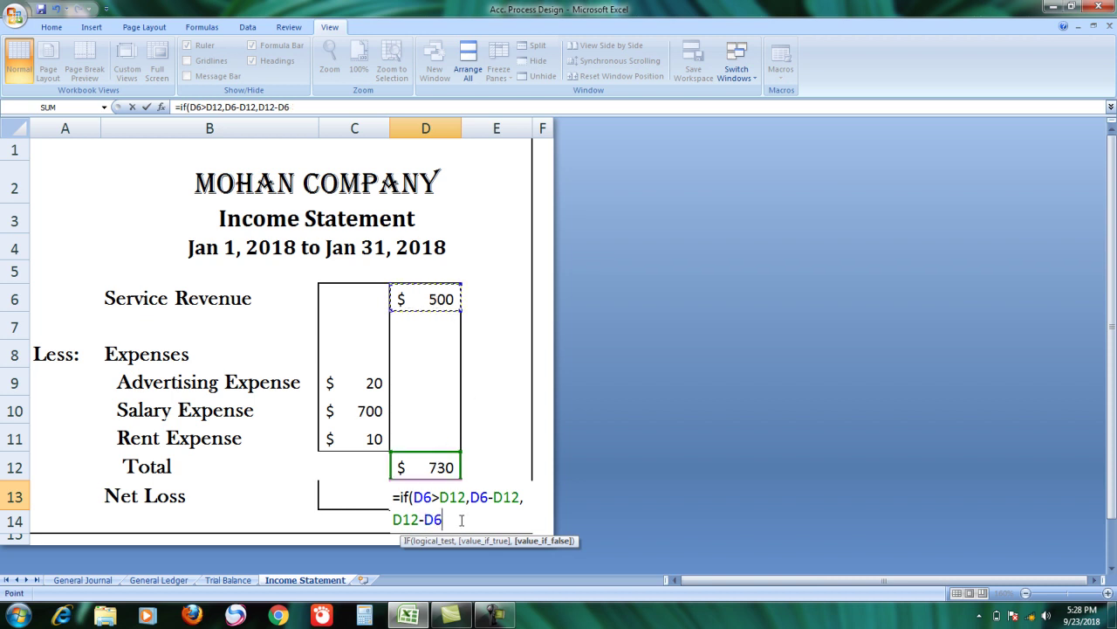
type(")")
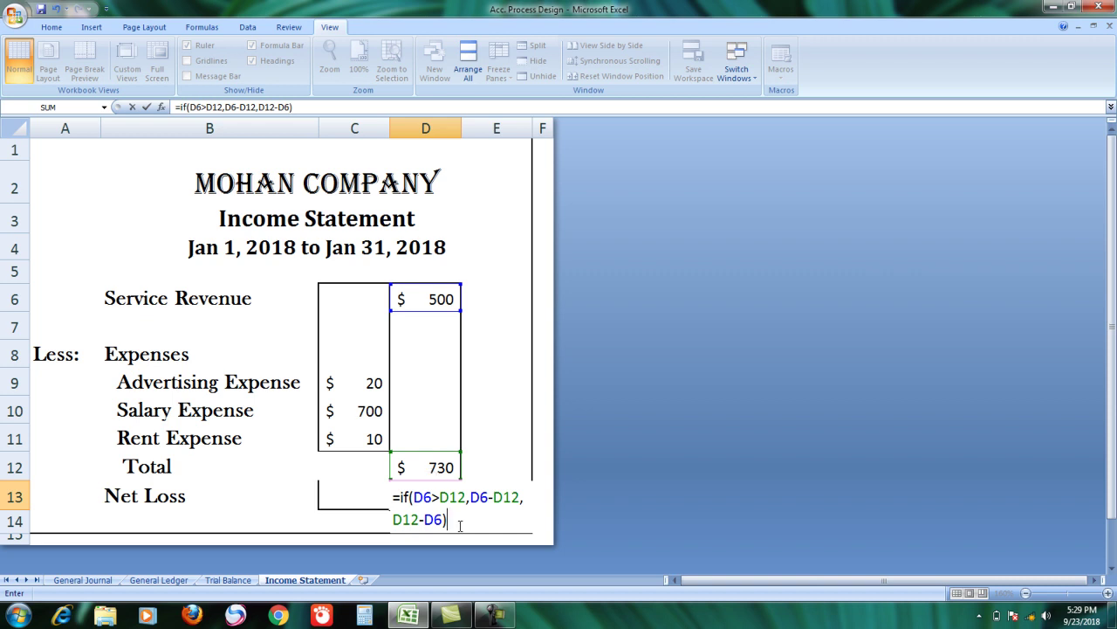
key("Return")
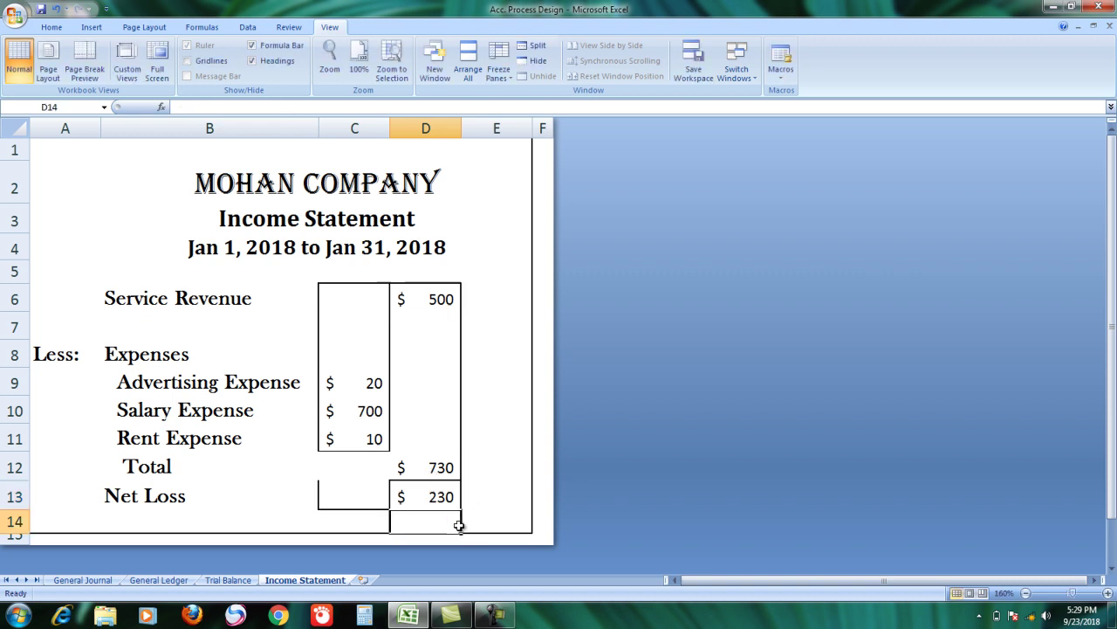
left_click(495, 494)
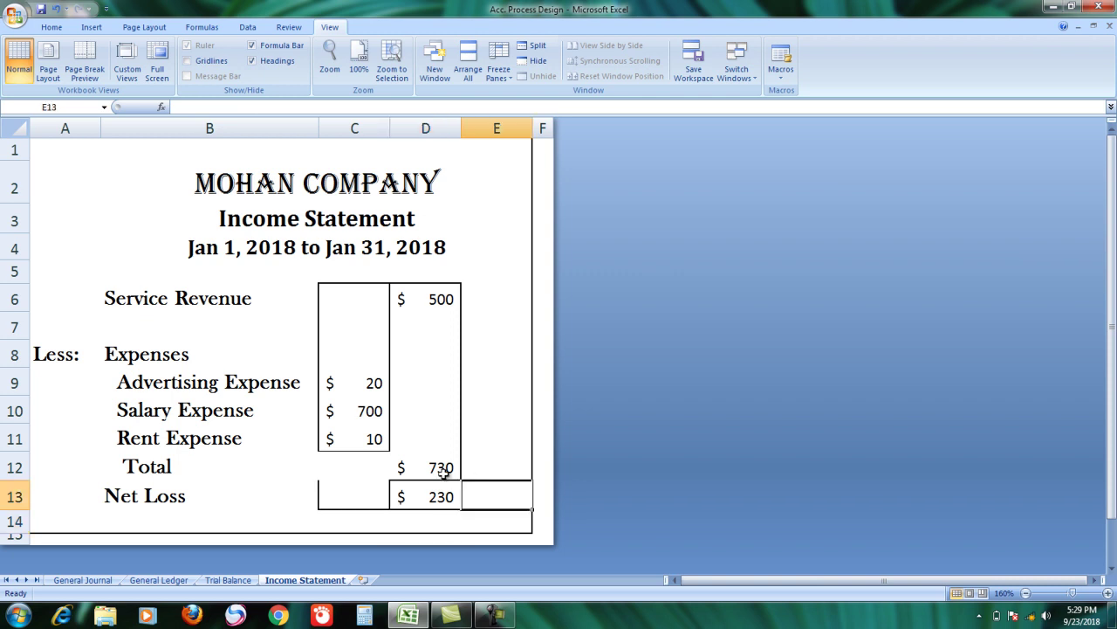
Step: Test the row 13 formulas by setting the Service Revenue in D6 to 800 and finally to 600
left_click(438, 299)
type("800")
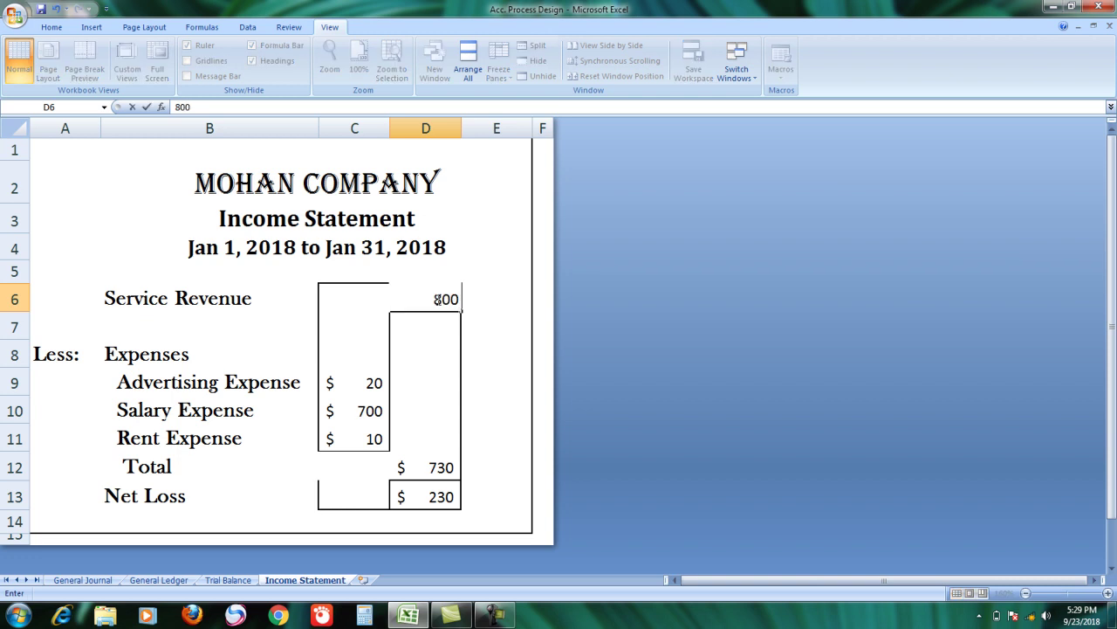
key("Return")
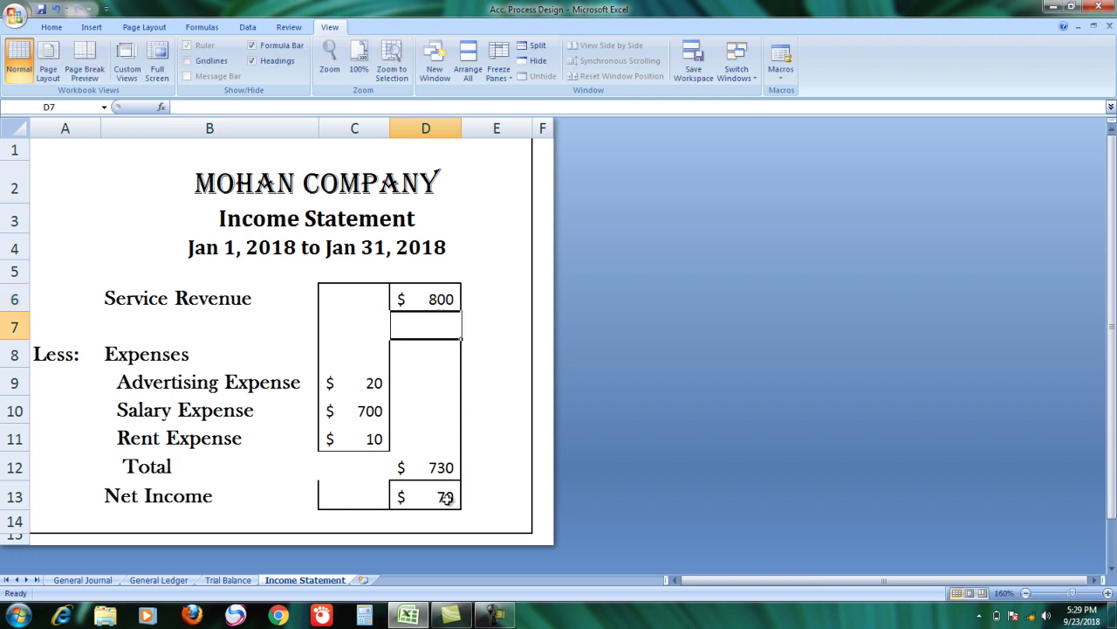
left_click(450, 297)
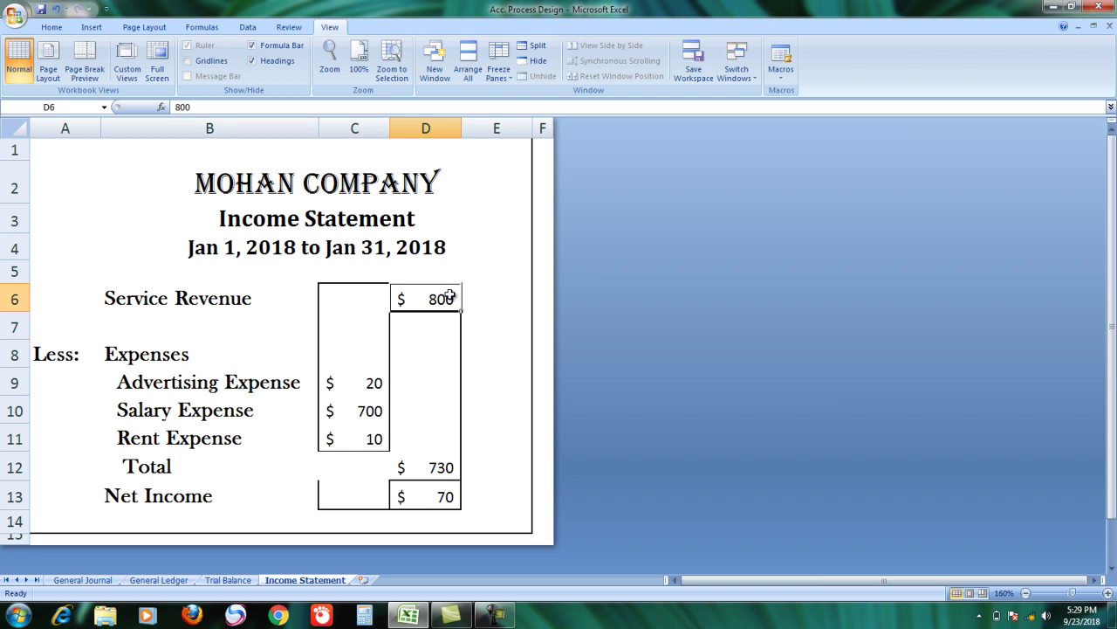
type("8")
key("BackSpace")
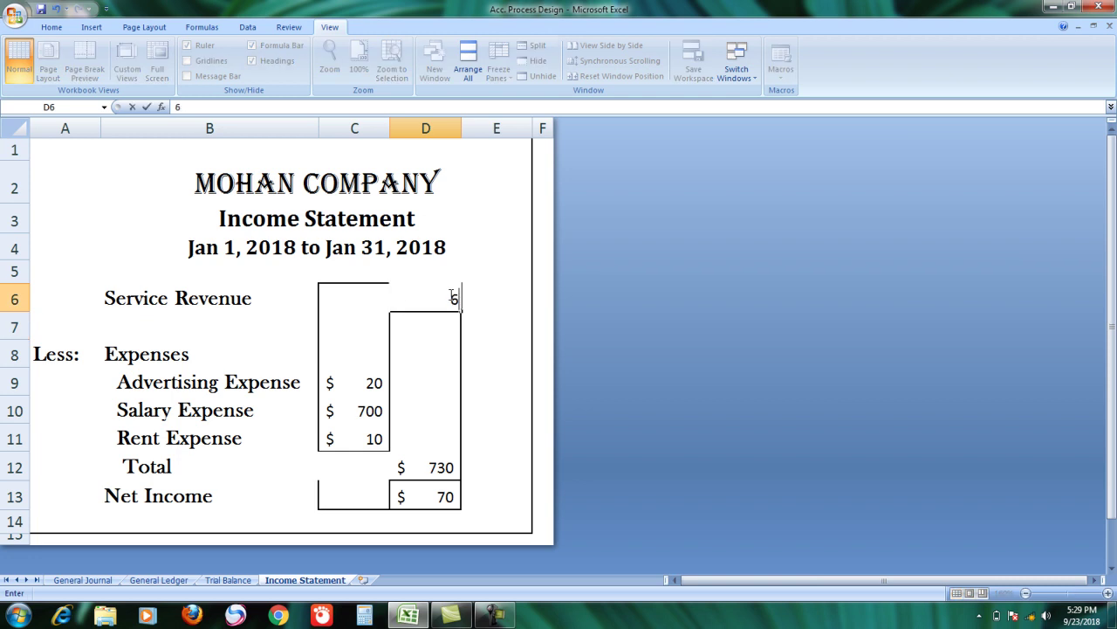
type("600")
key("Return")
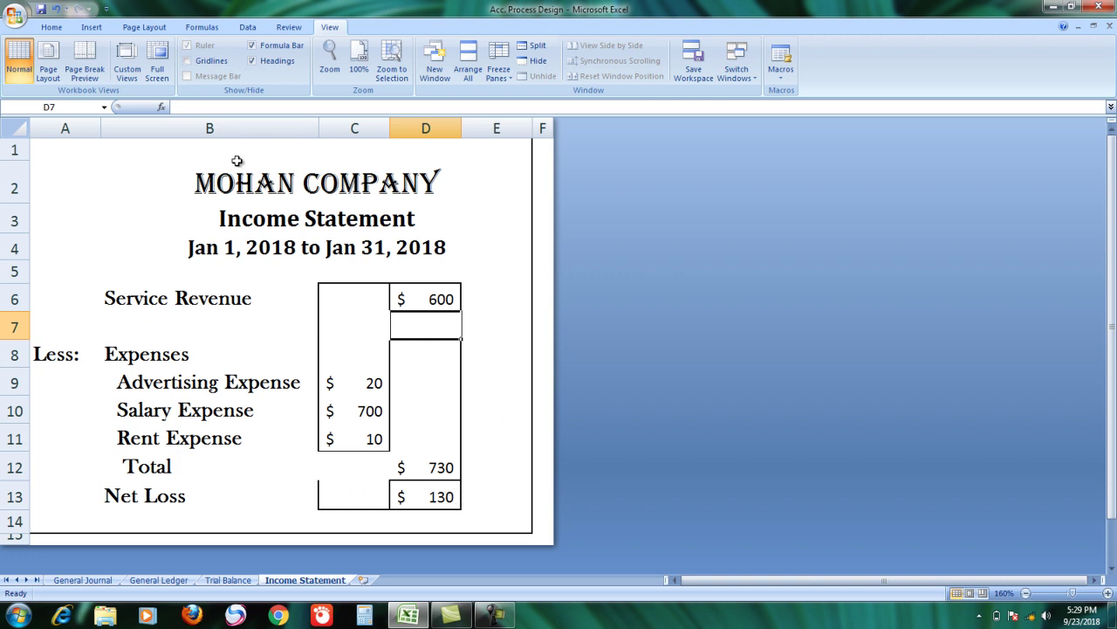
Step: Fill the heading range A1:E4 with the standard dark blue colour
left_click_drag(98, 153, 505, 262)
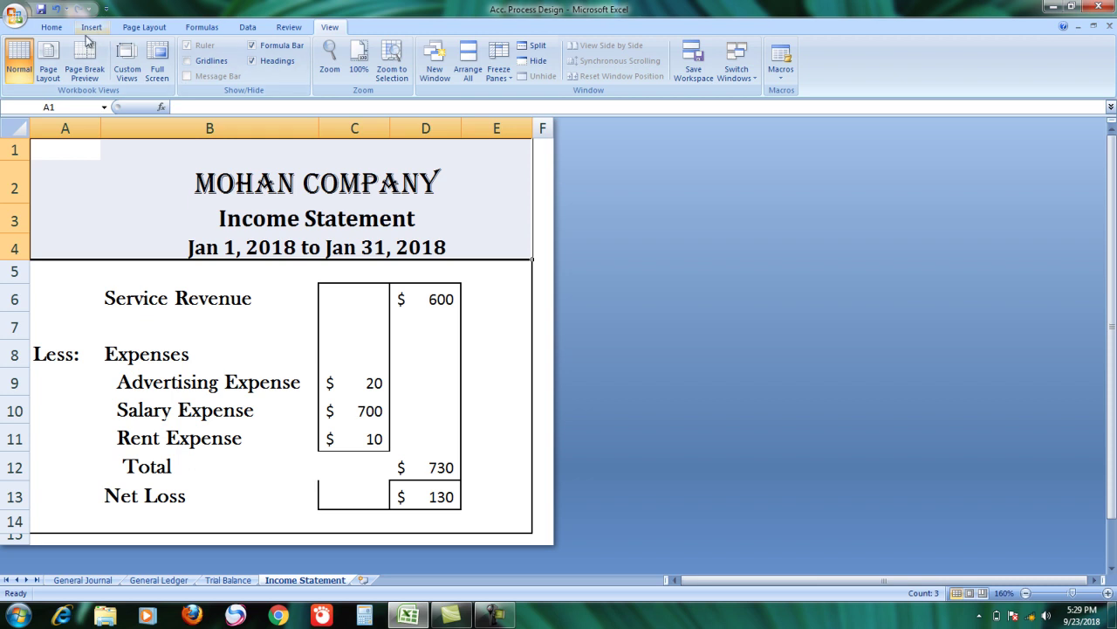
left_click(54, 28)
left_click(216, 73)
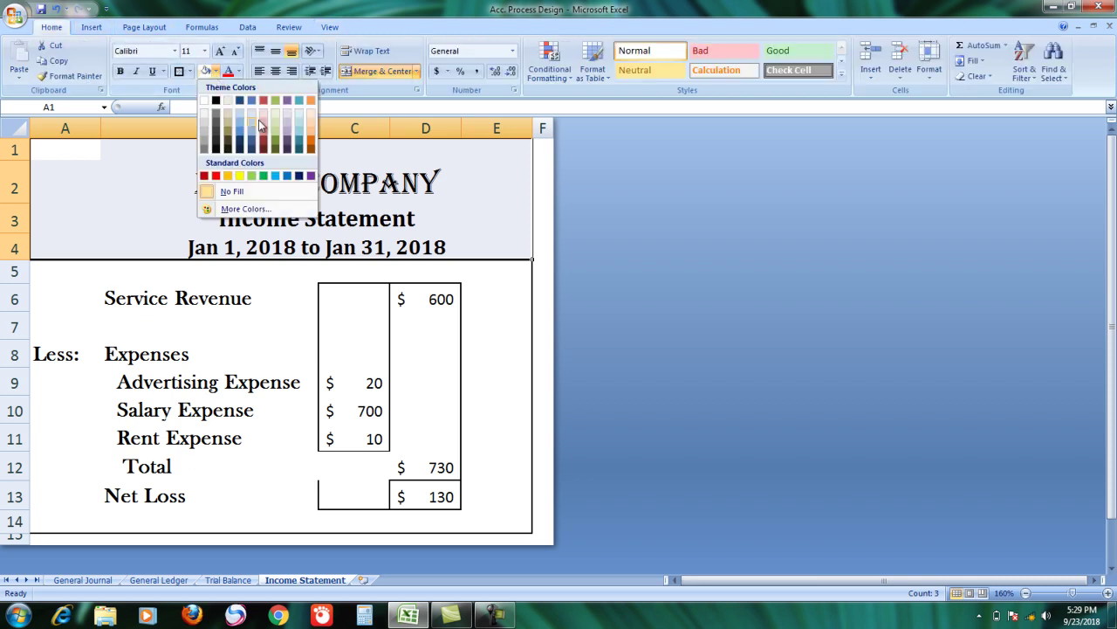
left_click(299, 178)
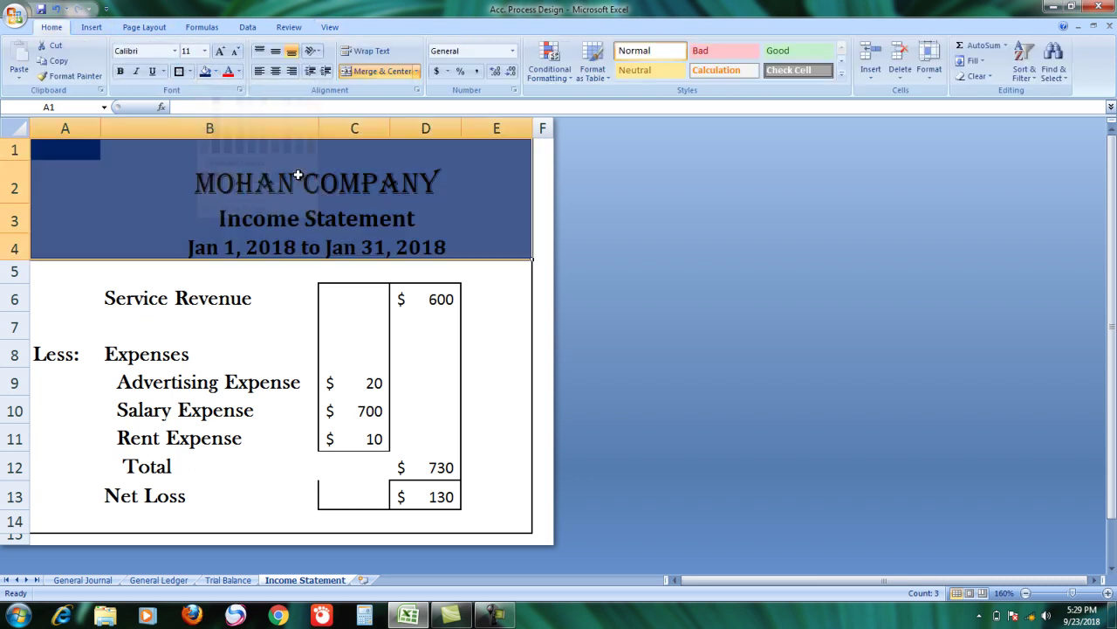
Step: Select the statement body A5:E14 and open the fill colour choices for it
left_click_drag(60, 272, 494, 517)
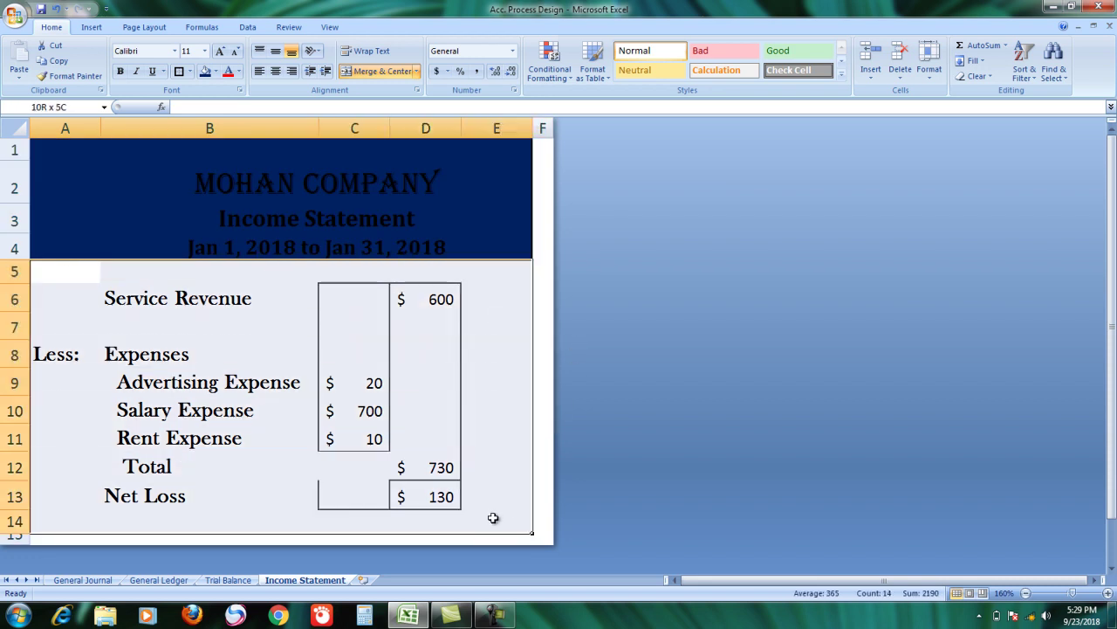
left_click(216, 72)
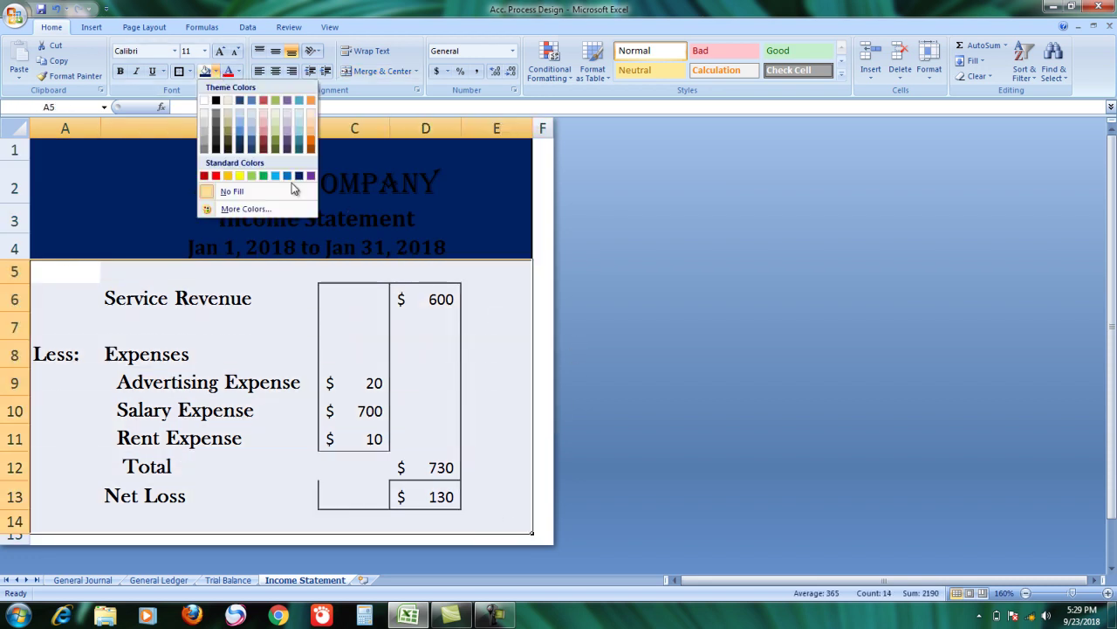